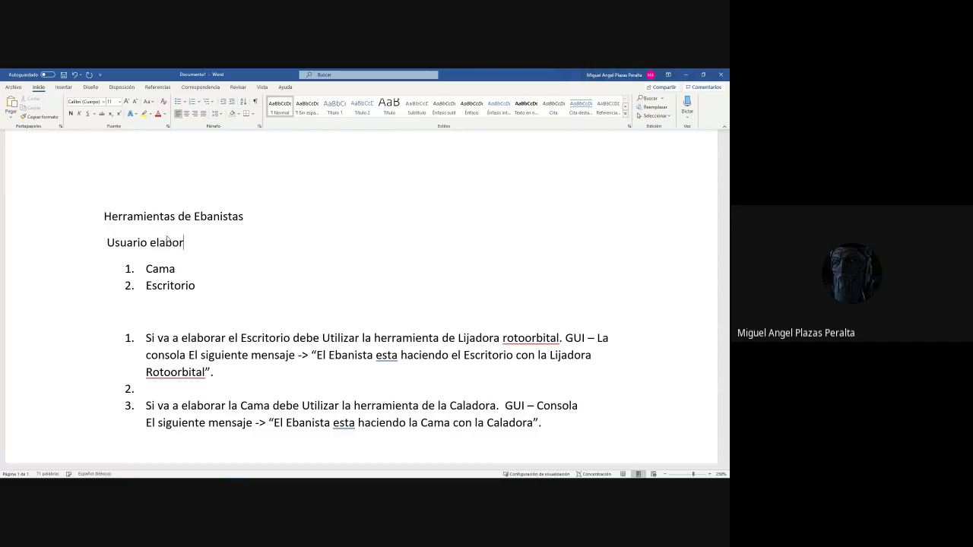
# Complete the intro line as "Usuario elaboren un mueble" and reword the start of the desk instruction to "Si el usuario elige el Escritorio".
pyautogui.write('le')
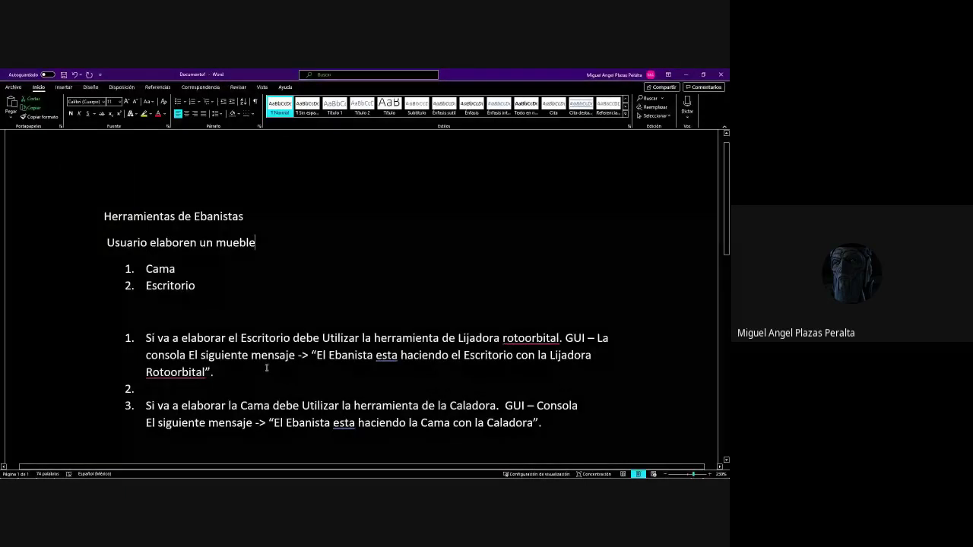
pyautogui.scroll(-1, 267, 368)
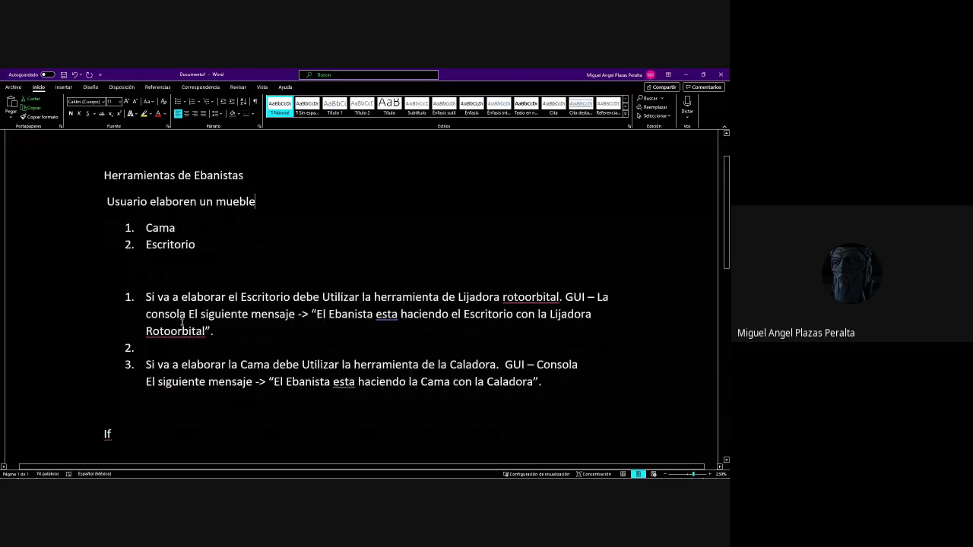
pyautogui.click(158, 298)
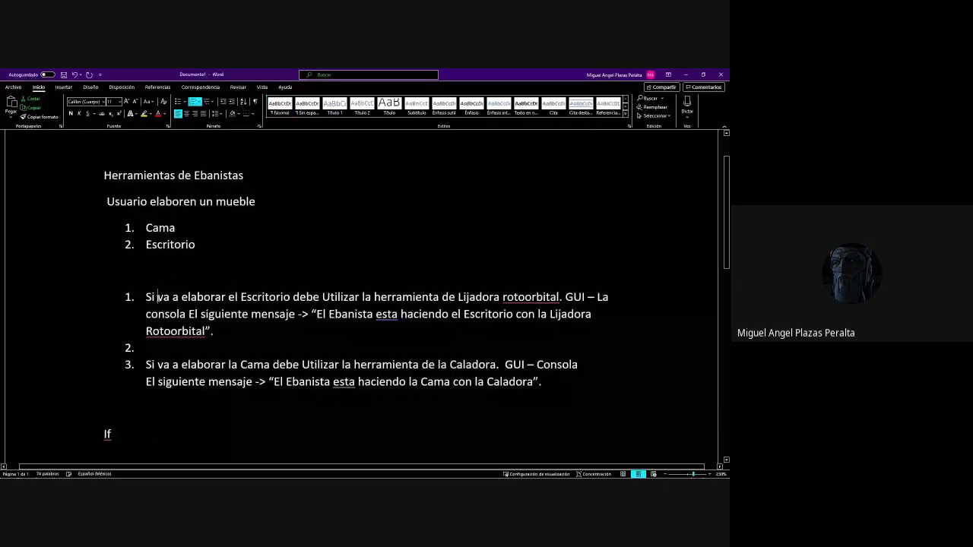
pyautogui.write('el usuario')
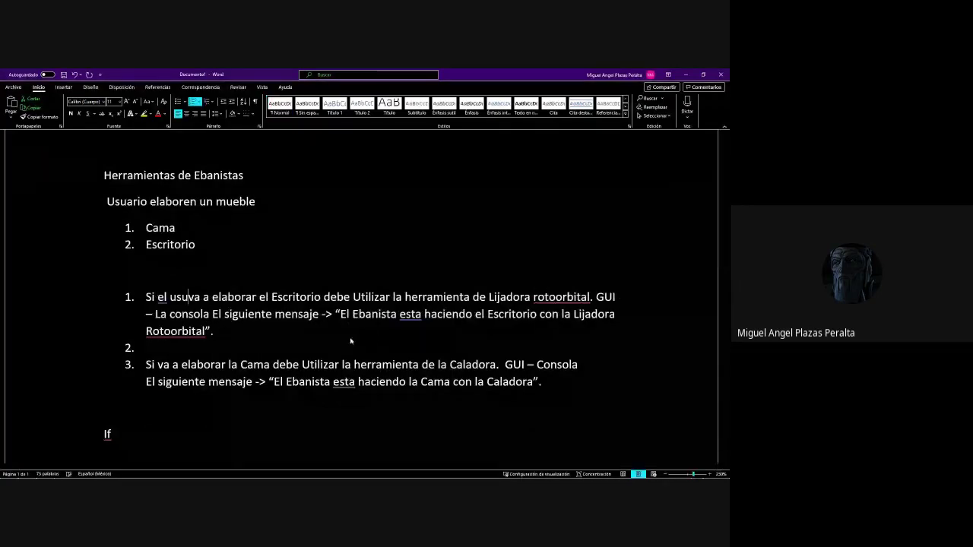
pyautogui.write(' elige')
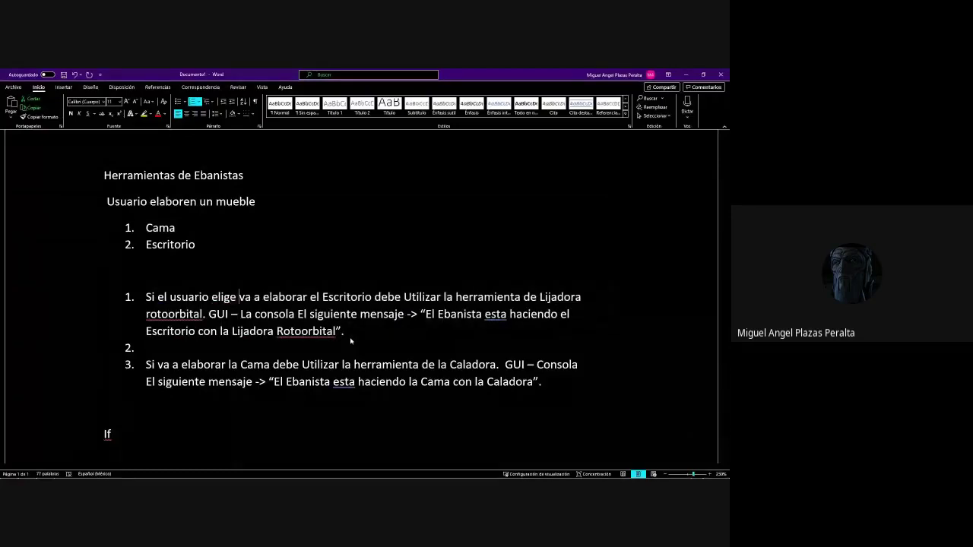
pyautogui.press('Delete')
pyautogui.press('Delete')
pyautogui.press('Delete')
pyautogui.press('Delete')
pyautogui.press('Delete')
pyautogui.press('Delete')
pyautogui.press('Delete')
pyautogui.press('Delete')
pyautogui.press('Delete')
pyautogui.press('Delete')
pyautogui.press('Delete')
pyautogui.press('Delete')
pyautogui.press('Delete')
pyautogui.press('Delete')
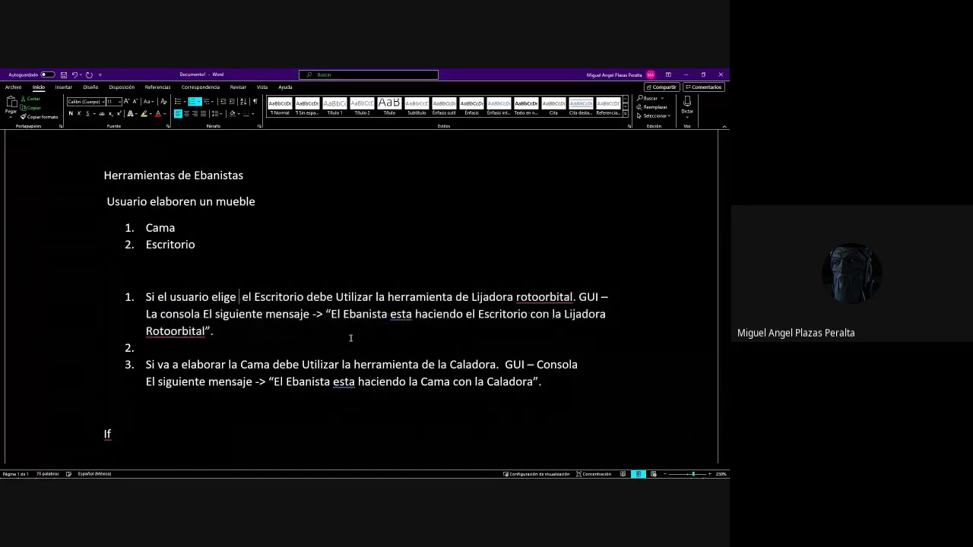
pyautogui.press('Delete')
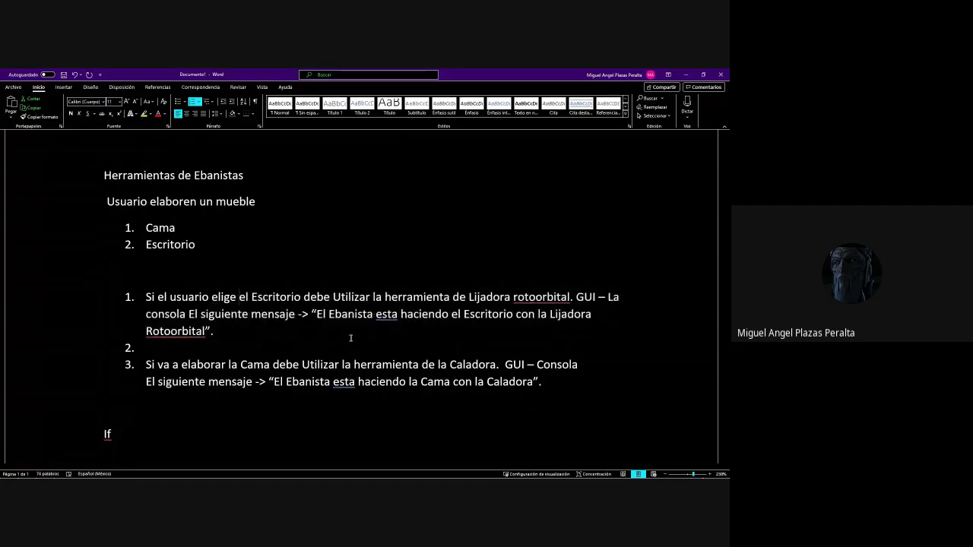
# End item 1 with a colon after "Escritorio" and turn its remaining text into sub-item a.
pyautogui.click(302, 297)
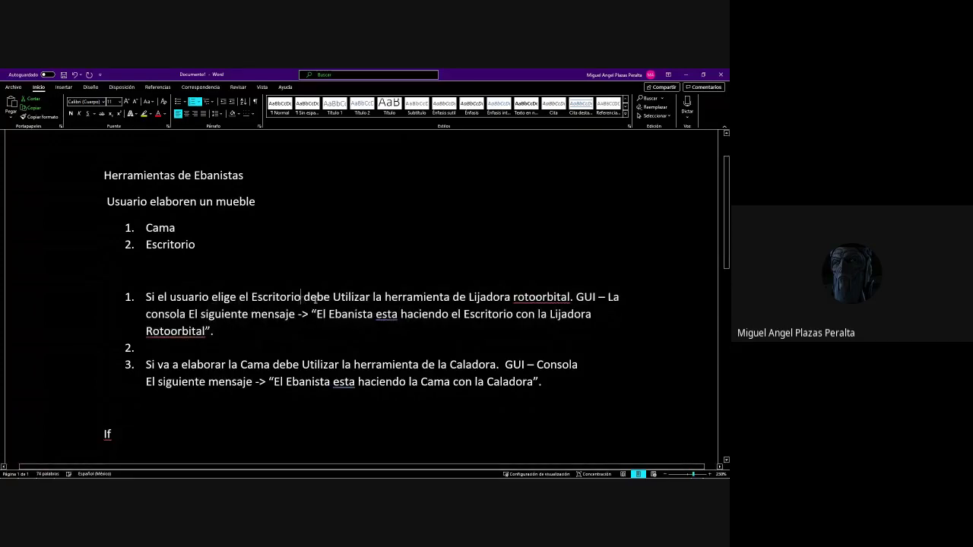
pyautogui.write(':')
pyautogui.press('Return')
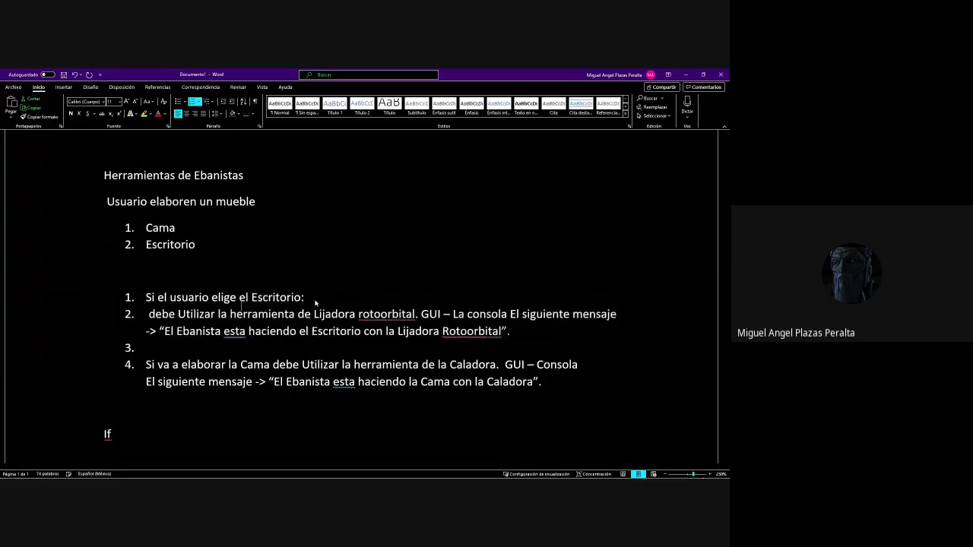
pyautogui.press('Tab')
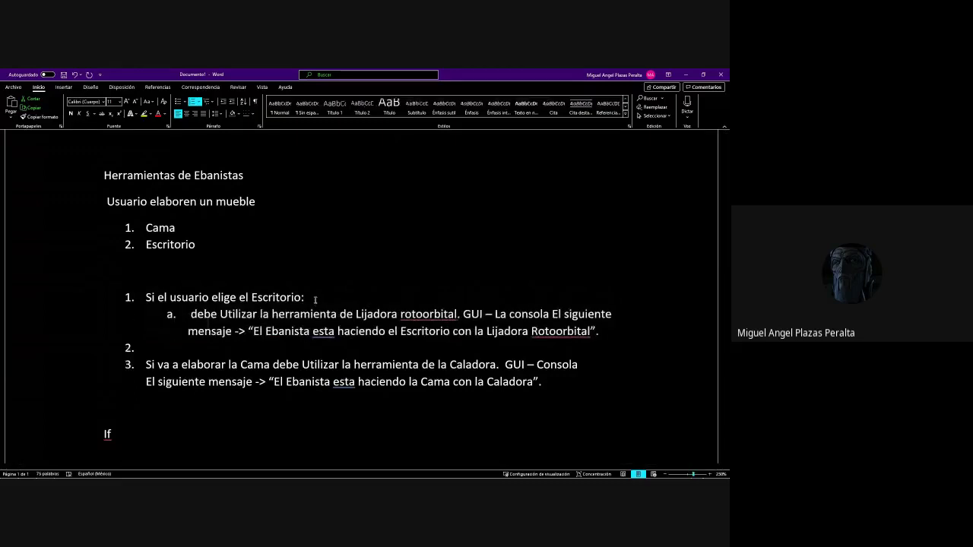
# Begin sub-item a with "EL ebanista debe interactuar usuario Mostrar un mensaje:".
pyautogui.write('EL ebanis ')
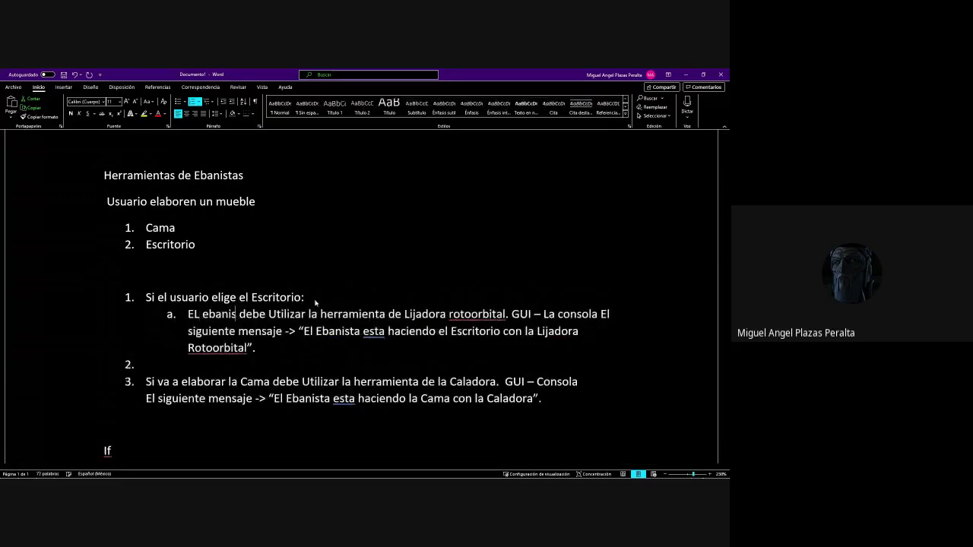
pyautogui.write('ta debe')
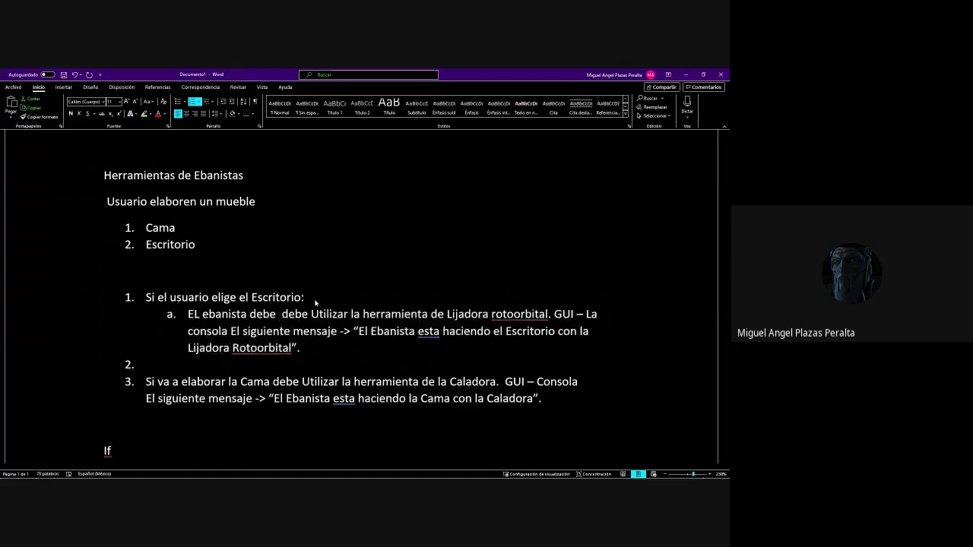
pyautogui.write(' sacar')
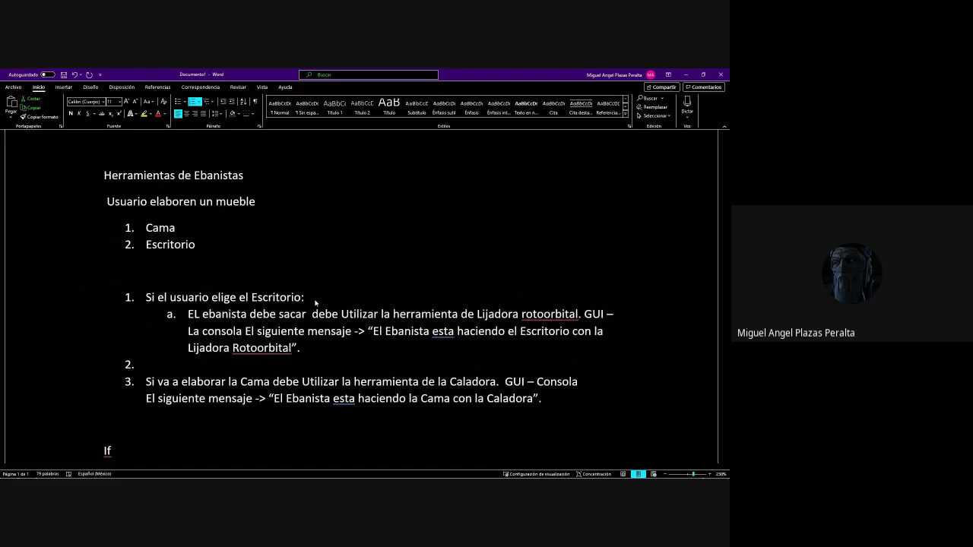
pyautogui.press('Delete')
pyautogui.press('BackSpace')
pyautogui.press('BackSpace')
pyautogui.press('BackSpace')
pyautogui.press('BackSpace')
pyautogui.press('BackSpace')
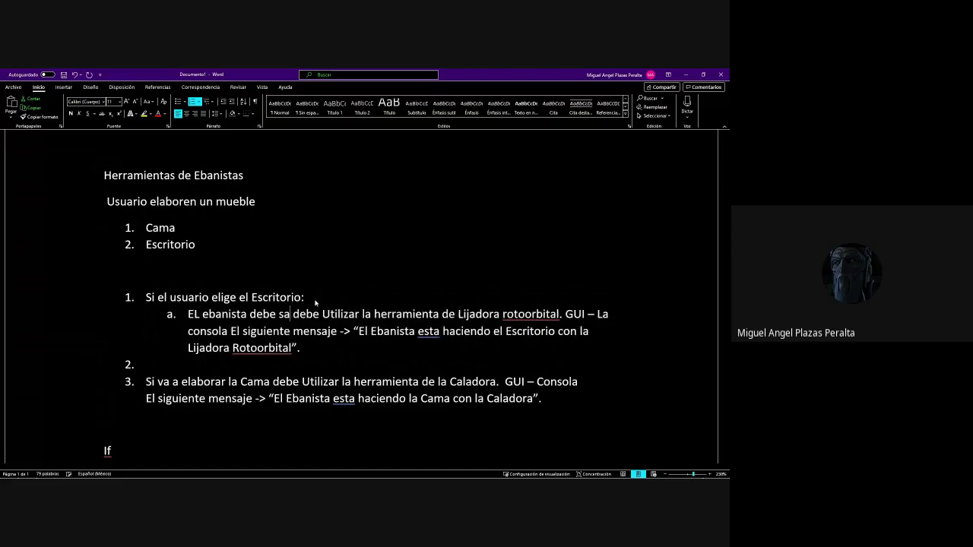
pyautogui.write('int')
pyautogui.write('eractuar us')
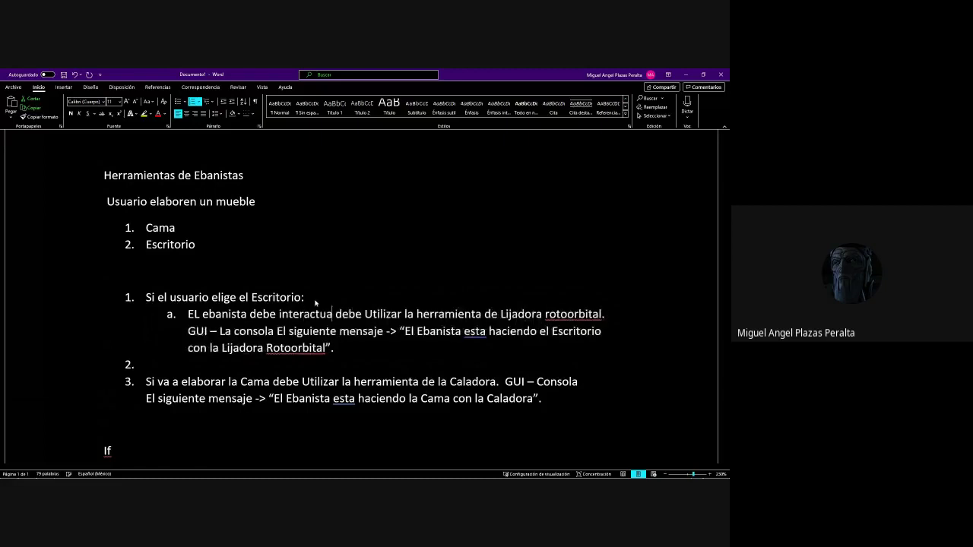
pyautogui.write('uario ')
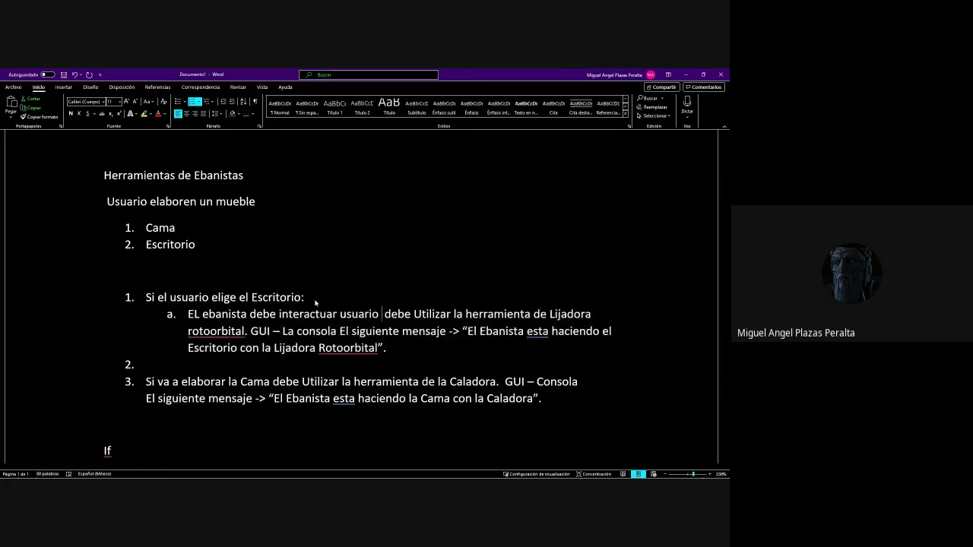
pyautogui.write('Mostrar un men ')
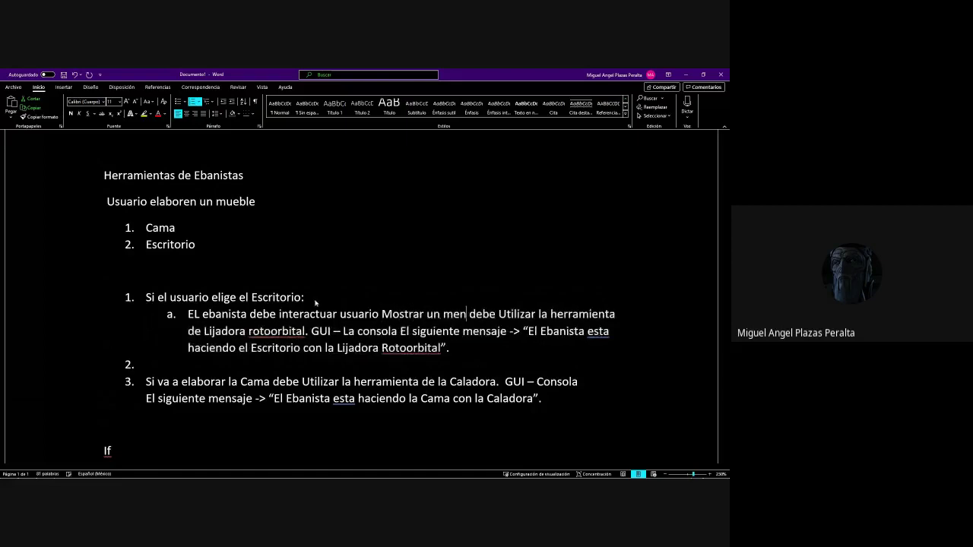
pyautogui.write('saje')
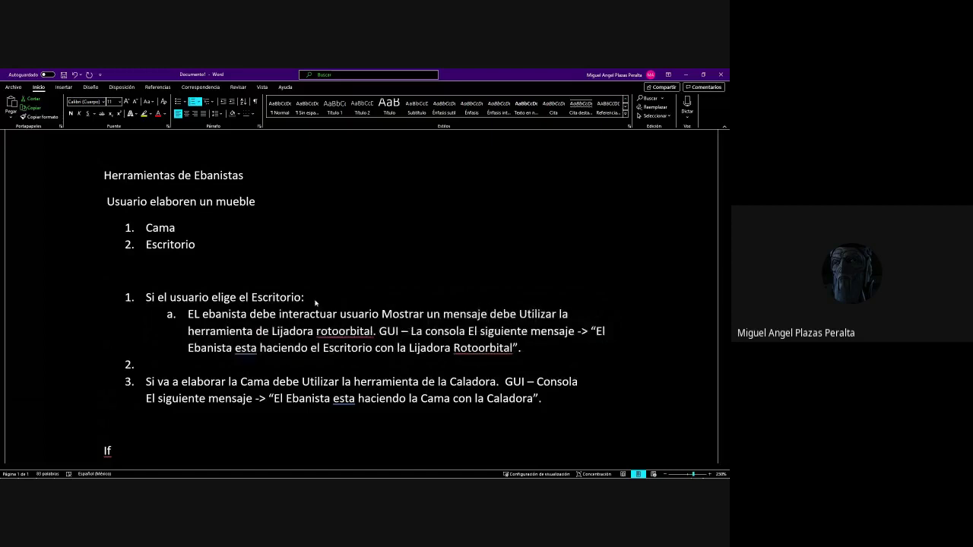
pyautogui.write(':')
# Move the remaining text to nested item i and replace everything before the arrow with "Mensaje", keeping the quoted Escritorio message.
pyautogui.press('Return')
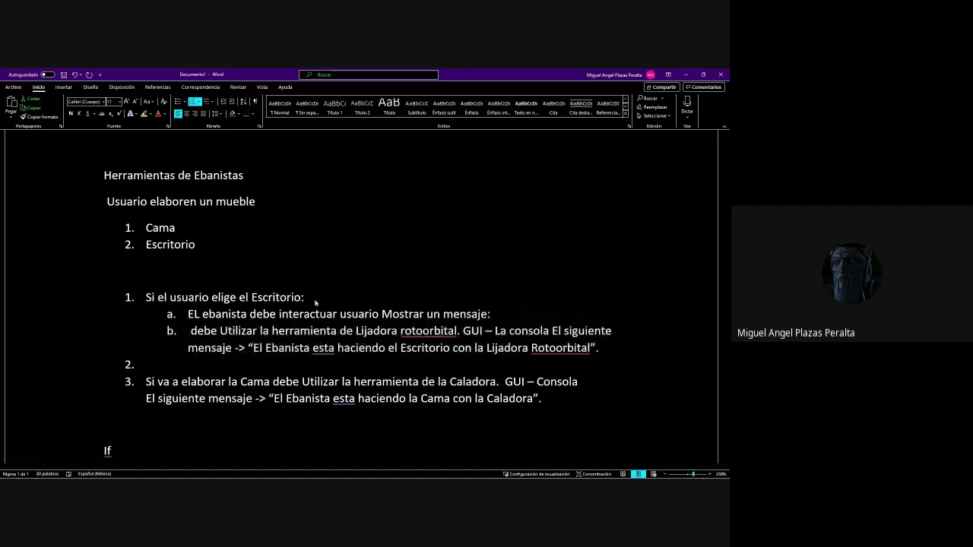
pyautogui.press('Tab')
pyautogui.press('Delete')
pyautogui.press('Delete')
pyautogui.press('Delete')
pyautogui.press('Delete')
pyautogui.press('Delete')
pyautogui.press('Delete')
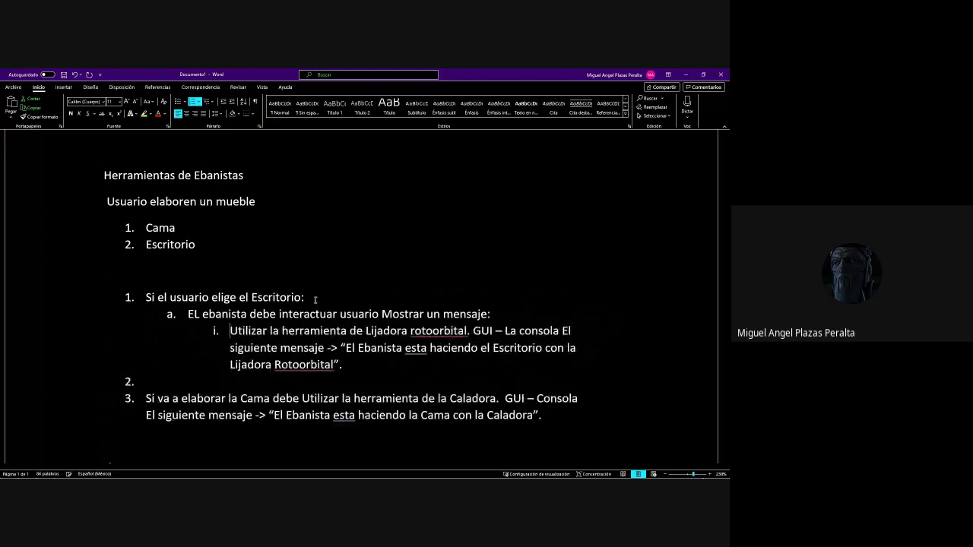
pyautogui.press('Delete')
pyautogui.press('Delete')
pyautogui.press('Delete')
pyautogui.press('Delete')
pyautogui.press('Delete')
pyautogui.press('Delete')
pyautogui.press('Delete')
pyautogui.press('Delete')
pyautogui.press('Delete')
pyautogui.press('Delete')
pyautogui.press('Delete')
pyautogui.press('Delete')
pyautogui.press('Delete')
pyautogui.press('Delete')
pyautogui.press('Delete')
pyautogui.press('Delete')
pyautogui.press('Delete')
pyautogui.press('Delete')
pyautogui.press('Delete')
pyautogui.press('Delete')
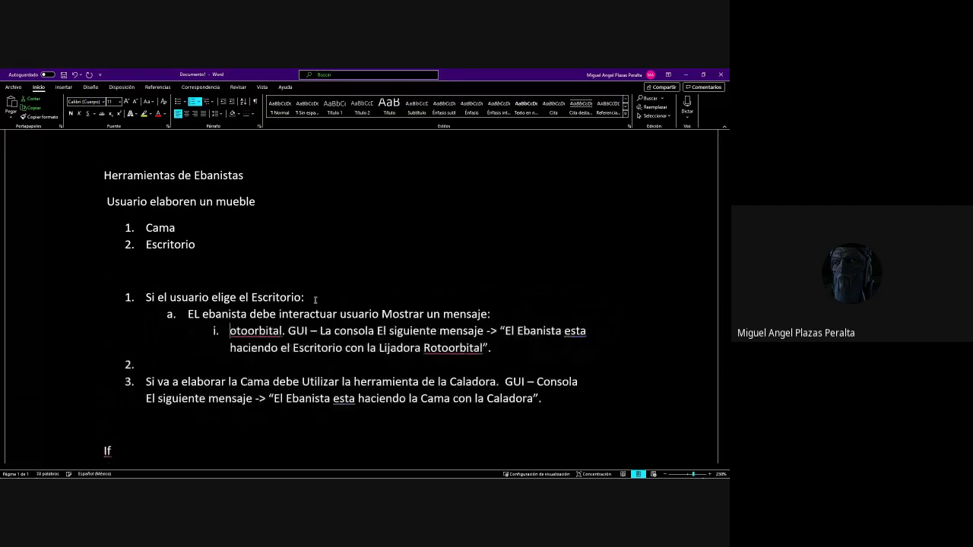
pyautogui.press('Delete')
pyautogui.press('Delete')
pyautogui.press('Delete')
pyautogui.press('Delete')
pyautogui.press('Delete')
pyautogui.press('Delete')
pyautogui.press('Delete')
pyautogui.press('Delete')
pyautogui.press('Delete')
pyautogui.press('Delete')
pyautogui.press('Delete')
pyautogui.press('Delete')
pyautogui.press('Delete')
pyautogui.press('Delete')
pyautogui.press('Delete')
pyautogui.press('Delete')
pyautogui.press('Delete')
pyautogui.press('Delete')
pyautogui.press('Delete')
pyautogui.press('Delete')
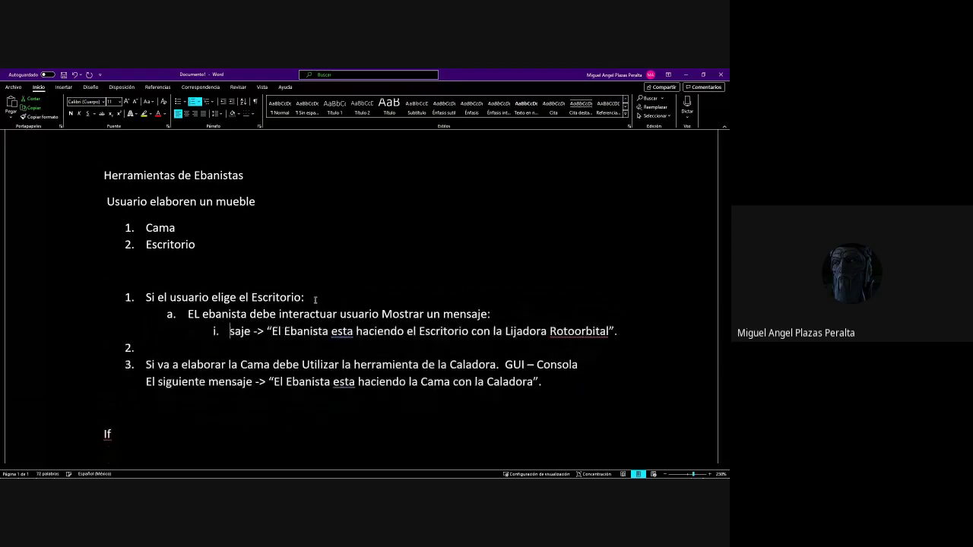
pyautogui.press('Delete')
pyautogui.press('Delete')
pyautogui.write('Mensa')
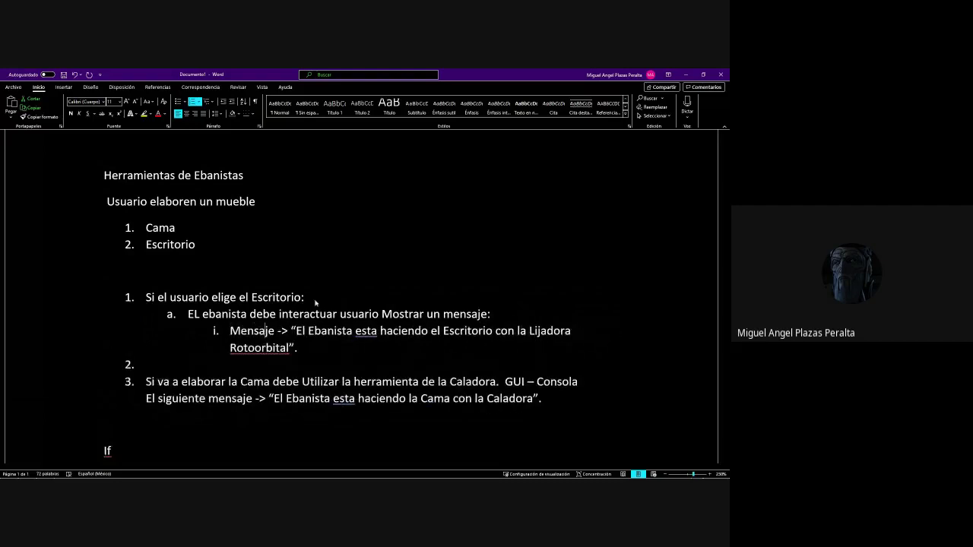
# Add item ii reading "Usuario escoger la opción:" after the Escritorio message, with a nested numbered level beneath it.
pyautogui.click(317, 348)
pyautogui.press('Return')
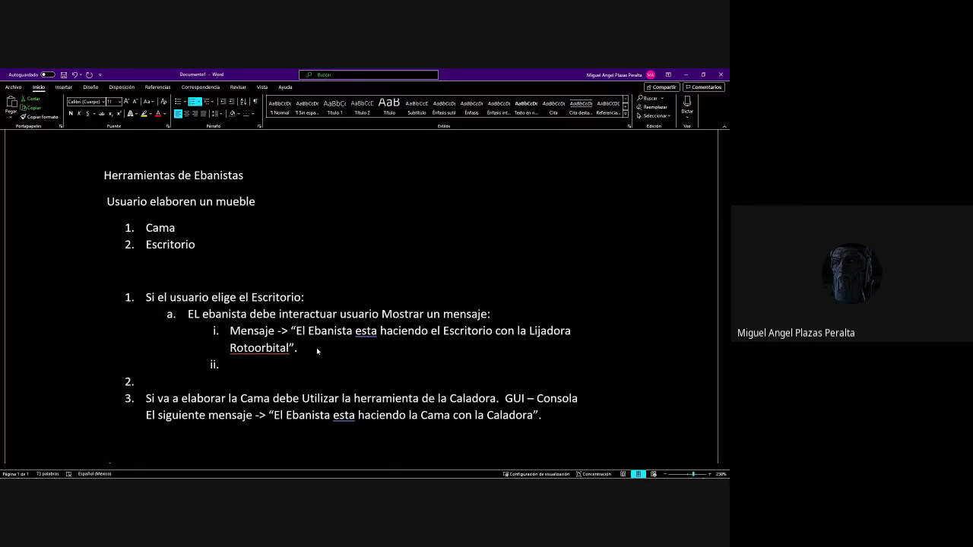
pyautogui.write('Usuario escoger l')
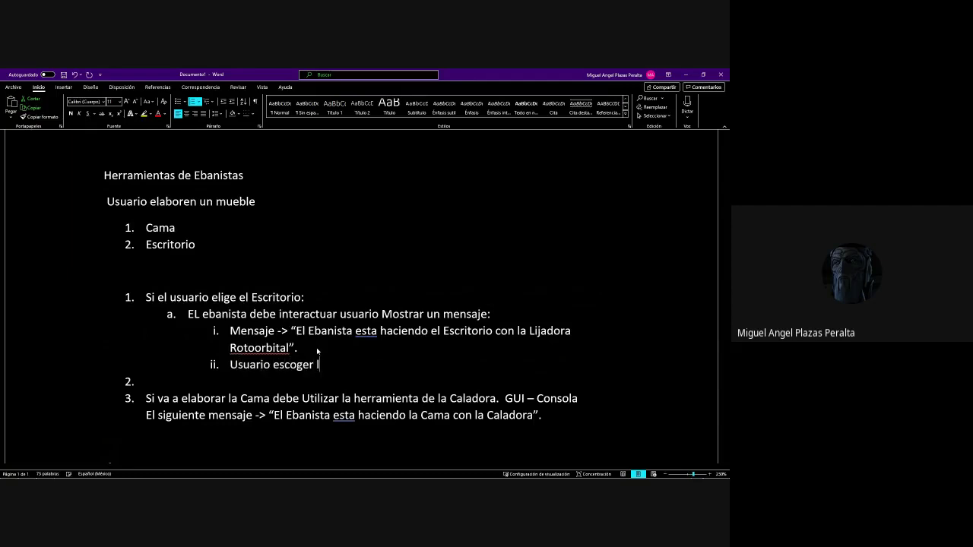
pyautogui.write('a opción')
pyautogui.press('Return')
pyautogui.press('Tab')
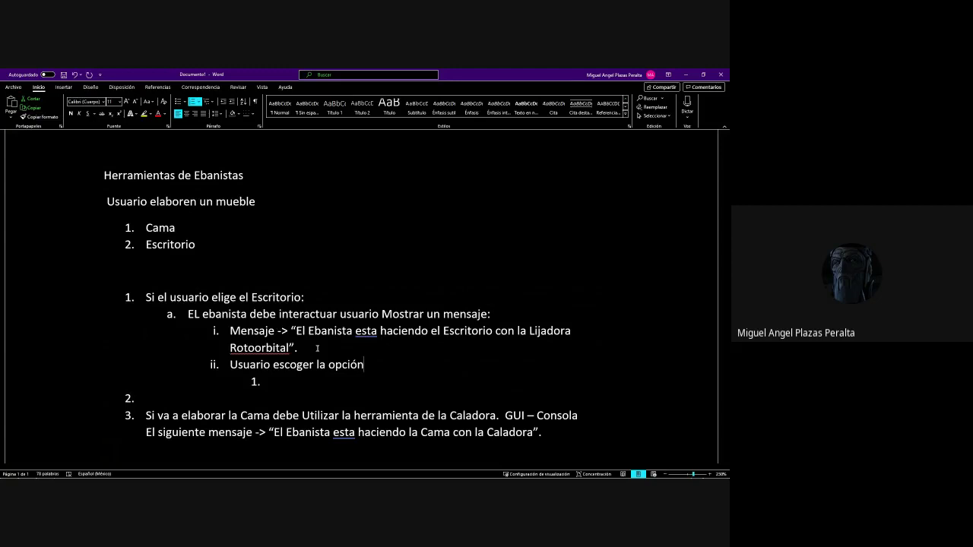
pyautogui.write(':')
# List "Pintado" and "Lacada" as the numbered options under item ii.
pyautogui.write('Lij')
pyautogui.press('BackSpace')
pyautogui.press('BackSpace')
pyautogui.press('BackSpace')
pyautogui.write('Pintado')
pyautogui.press('Return')
pyautogui.write('Lac')
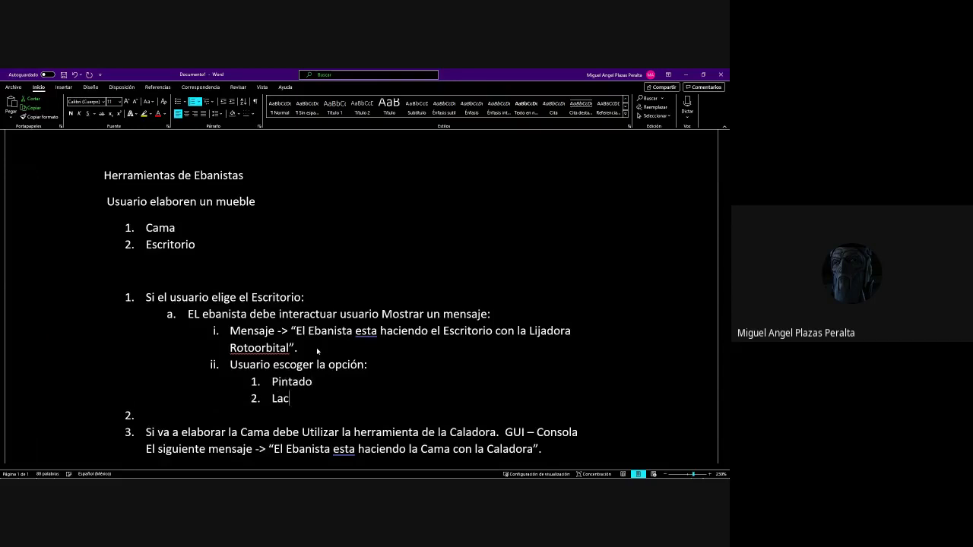
pyautogui.write('ada')
pyautogui.press('Down')
pyautogui.press('Down')
pyautogui.press('Down')
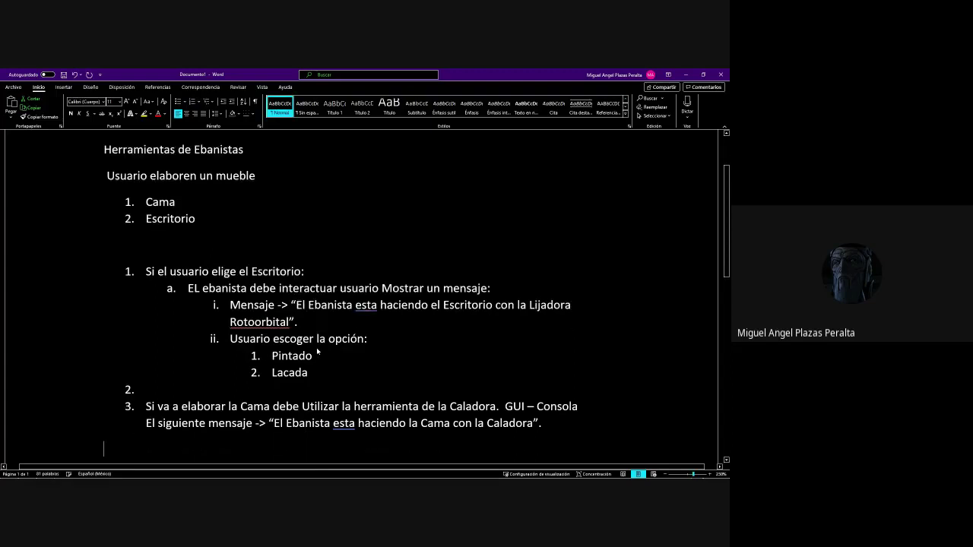
pyautogui.write('If')
pyautogui.press('Return')
pyautogui.press('Return')
pyautogui.press('Return')
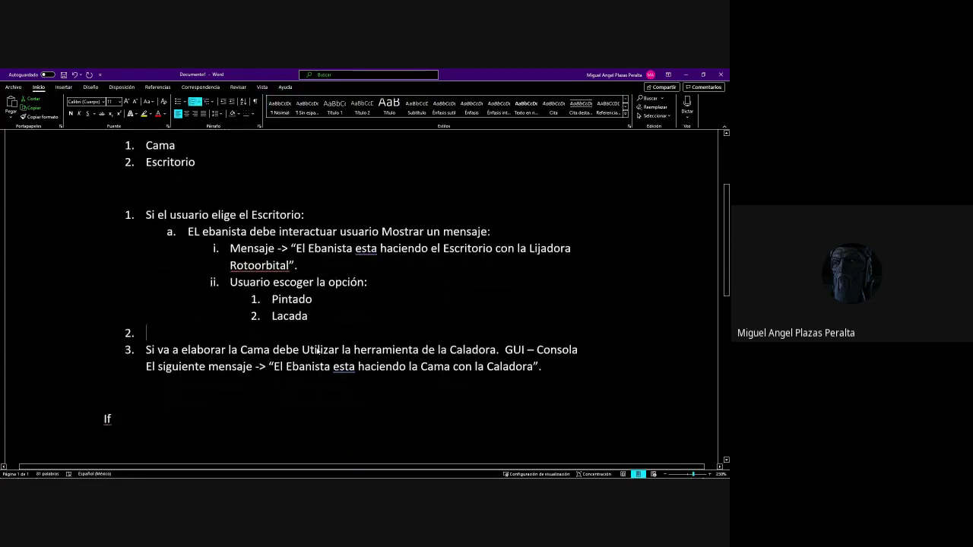
pyautogui.write('While')
pyautogui.press('Return')
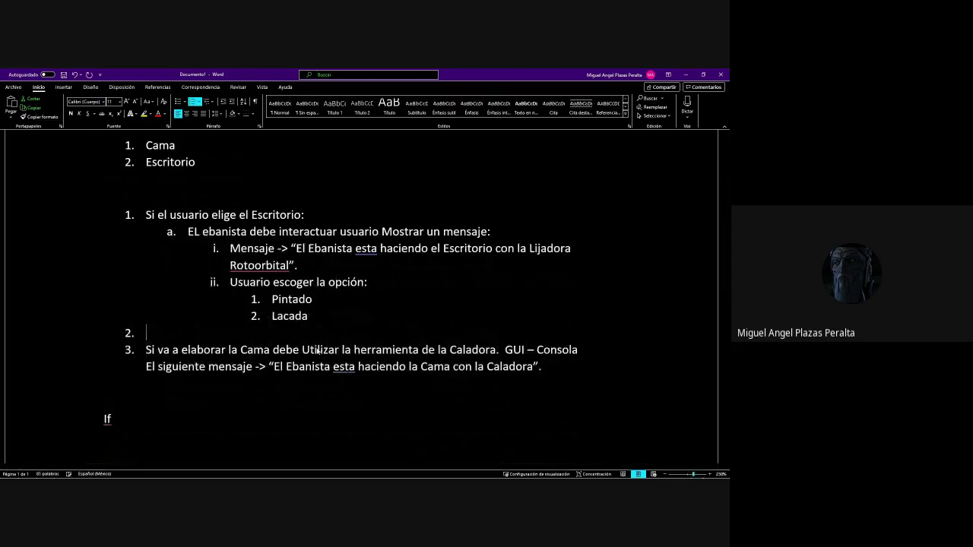
# Fill the empty item 2 with "Si el usuario elige la Cama:".
pyautogui.press('Up')
pyautogui.write('Si el usuario elige ')
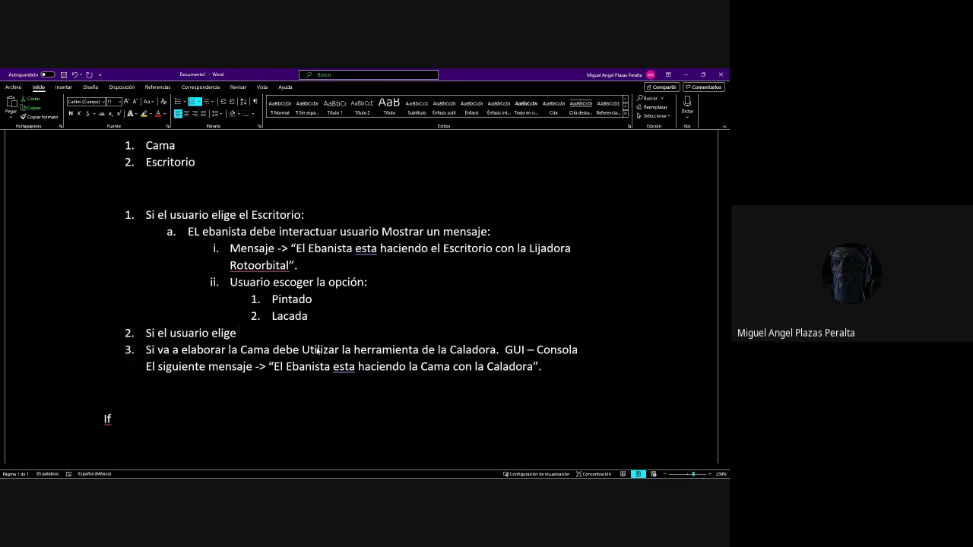
pyautogui.write('la Cama:')
# Add nested item a under item 2 reading "EL ebanista debe interactuar con el usuario", and insert "con el" before "usuario" in item 1a.
pyautogui.press('Return')
pyautogui.press('Tab')
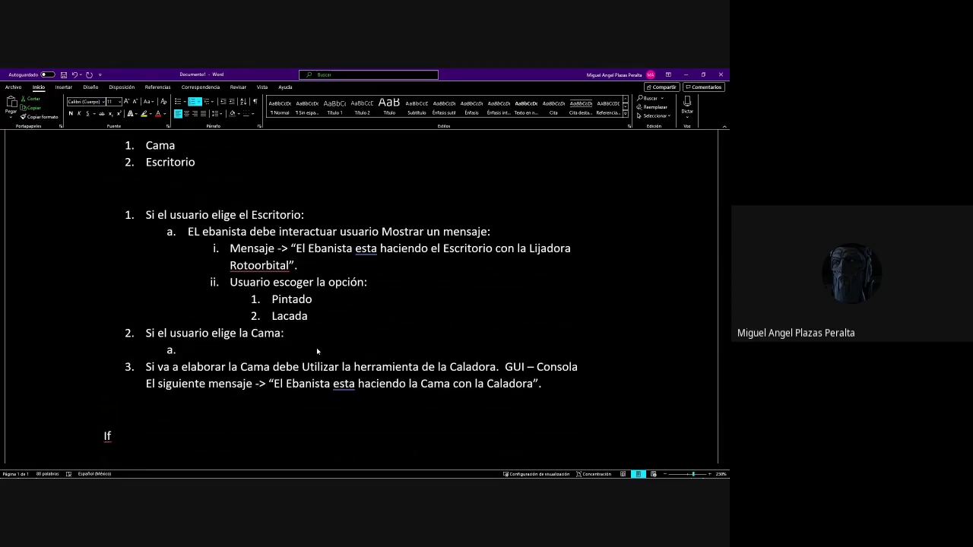
pyautogui.write('EL ebanista debe in')
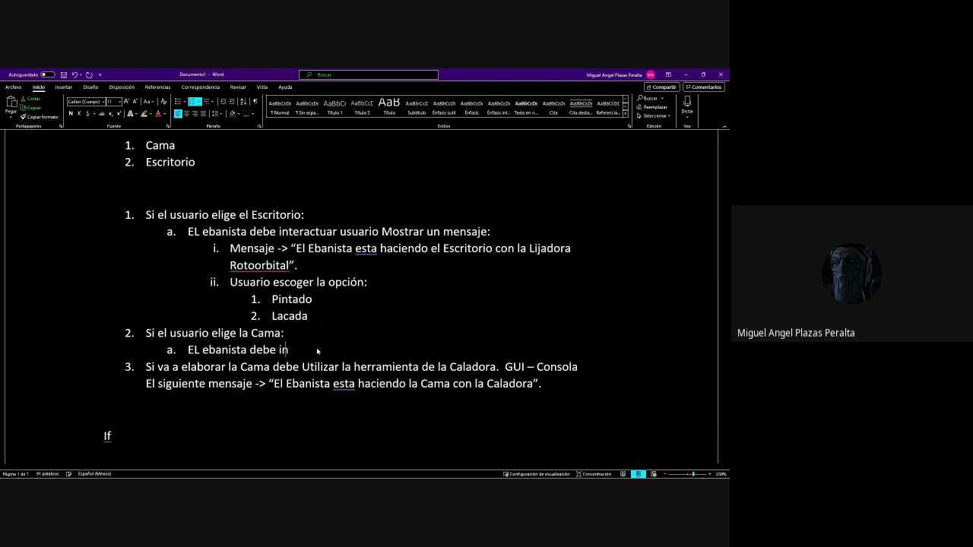
pyautogui.write('teractuar con el u')
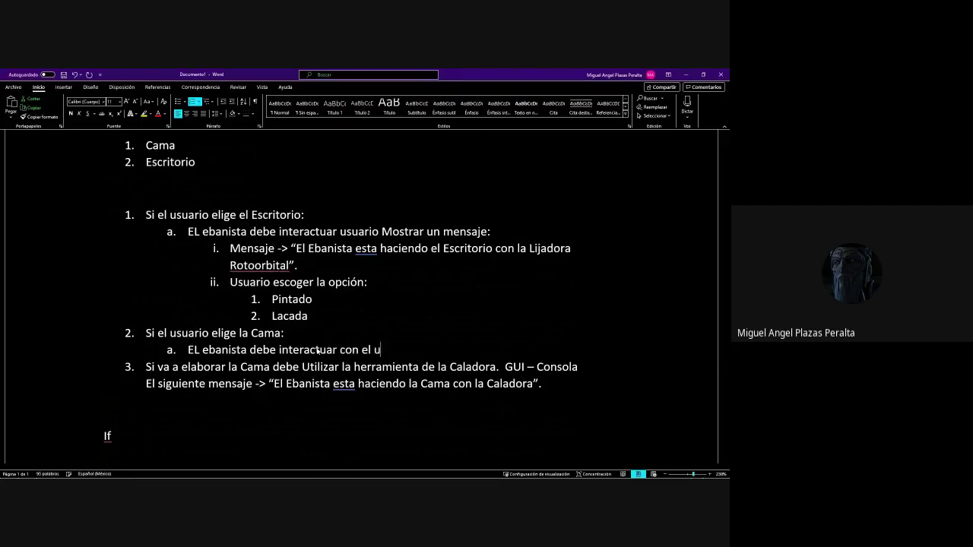
pyautogui.write('sario')
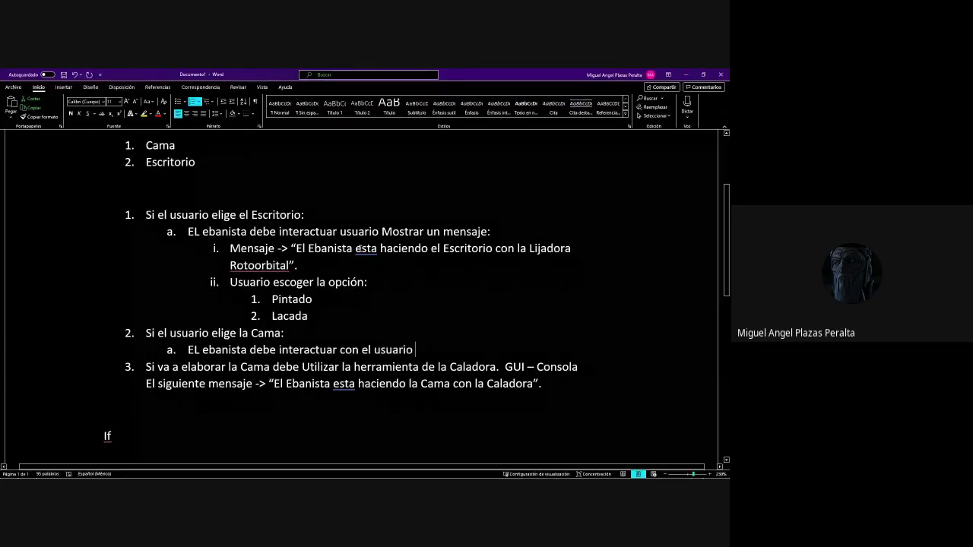
pyautogui.write('con el')
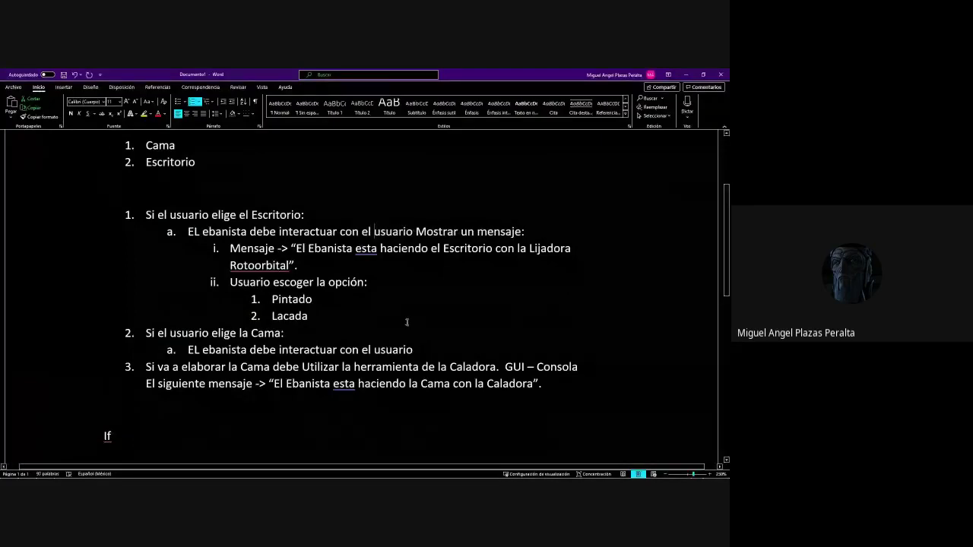
# Complete item 2a with "y mostrar el siguiente mensaje:" and start a nested level beneath it.
pyautogui.click(486, 353)
pyautogui.write('yostrar el')
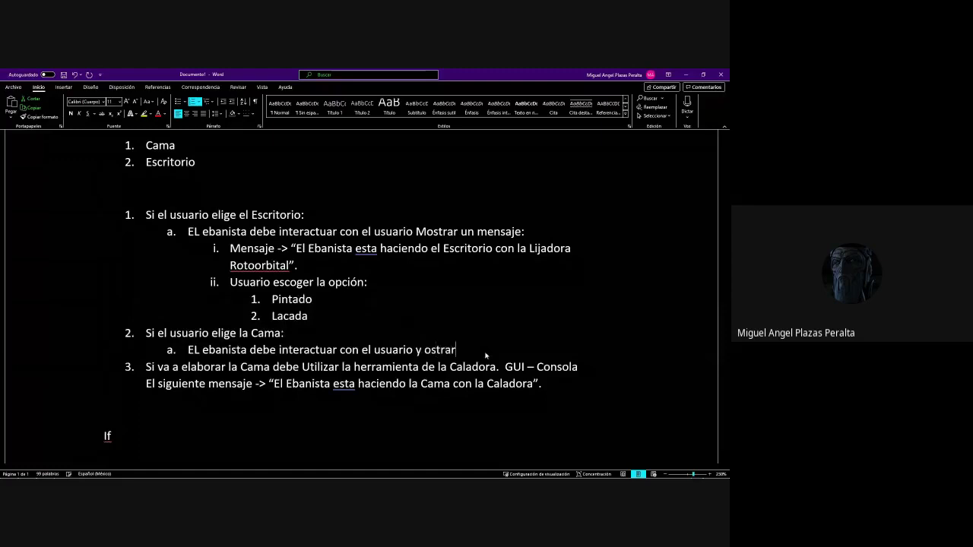
pyautogui.press('BackSpace')
pyautogui.press('BackSpace')
pyautogui.press('BackSpace')
pyautogui.press('BackSpace')
pyautogui.press('BackSpace')
pyautogui.press('BackSpace')
pyautogui.press('BackSpace')
pyautogui.press('BackSpace')
pyautogui.press('BackSpace')
pyautogui.write('os')
pyautogui.press('BackSpace')
pyautogui.press('BackSpace')
pyautogui.write('mostrar el siguiente ')
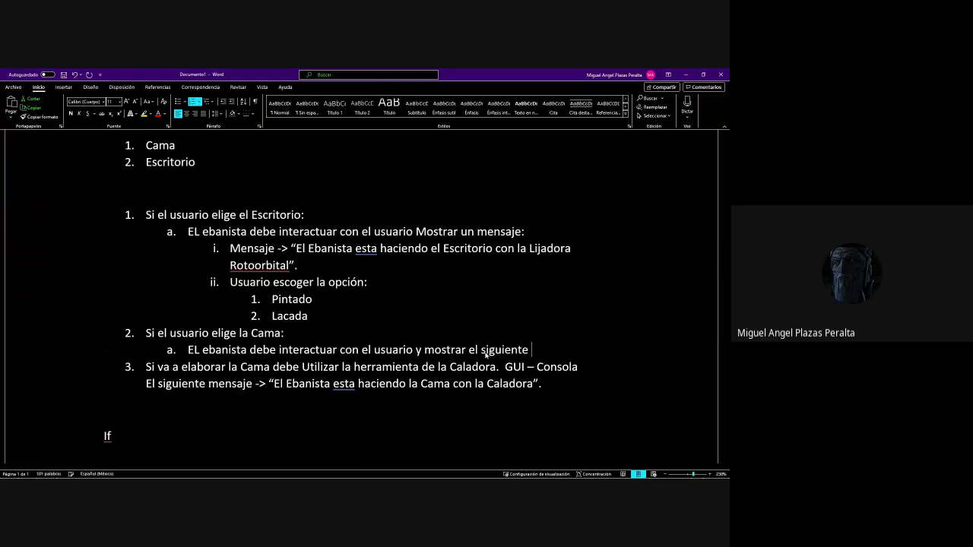
pyautogui.write('mensaje:')
pyautogui.press('Return')
pyautogui.press('Tab')
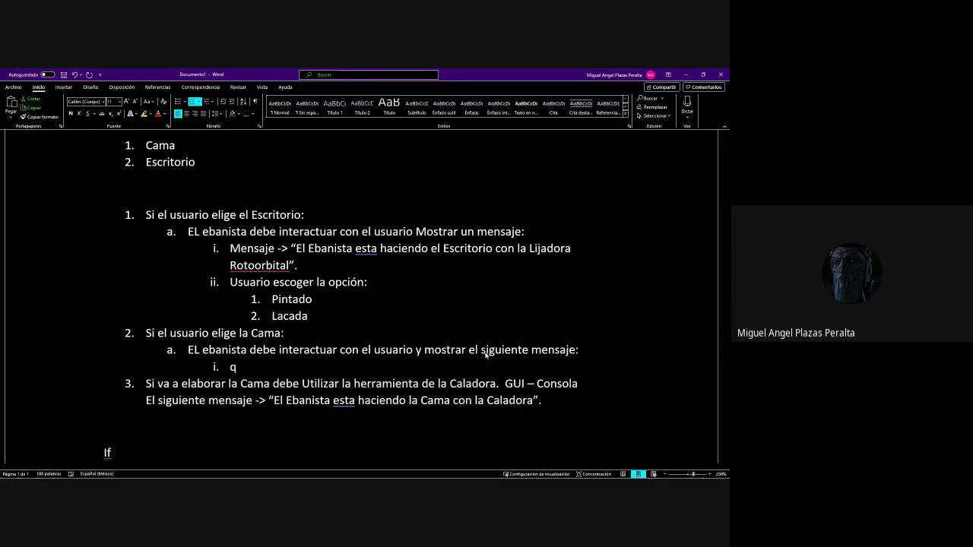
# Replace everything before the quoted Cama message in item 3 with "Mensaje ->" and nest the line as item i under 2a.
pyautogui.write('Mensaje ->')
pyautogui.press('Delete')
pyautogui.press('Delete')
pyautogui.press('Delete')
pyautogui.press('Delete')
pyautogui.press('Delete')
pyautogui.press('Delete')
pyautogui.press('Delete')
pyautogui.press('Delete')
pyautogui.press('Delete')
pyautogui.press('Delete')
pyautogui.press('Delete')
pyautogui.press('Delete')
pyautogui.press('Delete')
pyautogui.press('Delete')
pyautogui.press('Delete')
pyautogui.press('Delete')
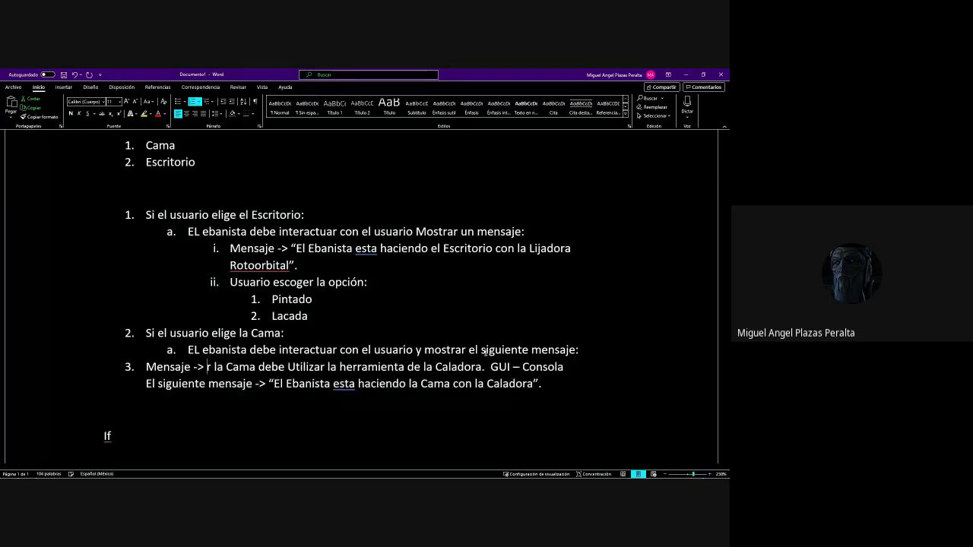
pyautogui.press('Delete')
pyautogui.press('Delete')
pyautogui.press('Delete')
pyautogui.press('Delete')
pyautogui.press('Delete')
pyautogui.press('Delete')
pyautogui.press('Delete')
pyautogui.press('Delete')
pyautogui.press('Delete')
pyautogui.press('Delete')
pyautogui.press('Delete')
pyautogui.press('Delete')
pyautogui.press('Delete')
pyautogui.press('Delete')
pyautogui.press('Delete')
pyautogui.press('Delete')
pyautogui.press('Delete')
pyautogui.press('Delete')
pyautogui.press('Delete')
pyautogui.press('Delete')
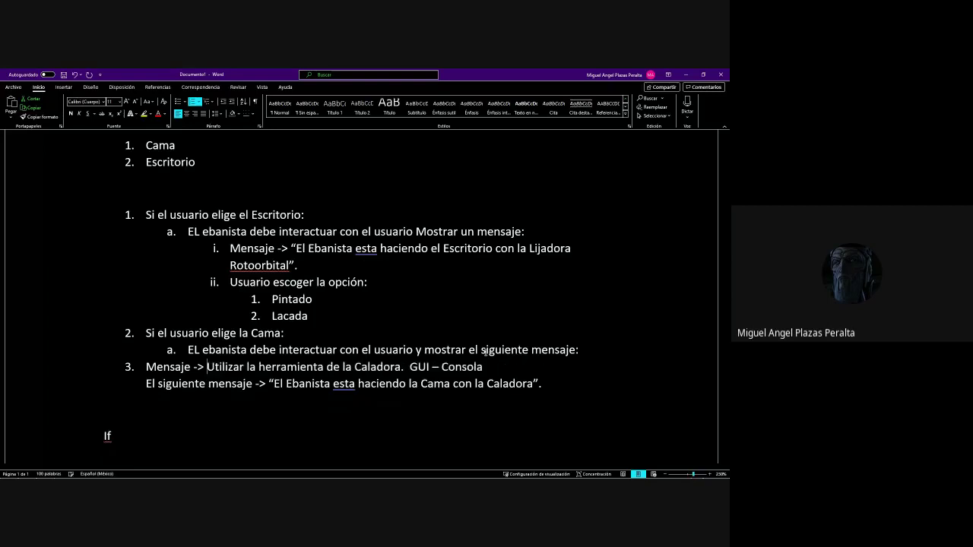
pyautogui.press('Delete')
pyautogui.press('Delete')
pyautogui.press('Delete')
pyautogui.press('Delete')
pyautogui.press('Delete')
pyautogui.press('Delete')
pyautogui.press('Delete')
pyautogui.press('Delete')
pyautogui.press('Delete')
pyautogui.press('Delete')
pyautogui.press('Delete')
pyautogui.press('Delete')
pyautogui.press('Delete')
pyautogui.press('Delete')
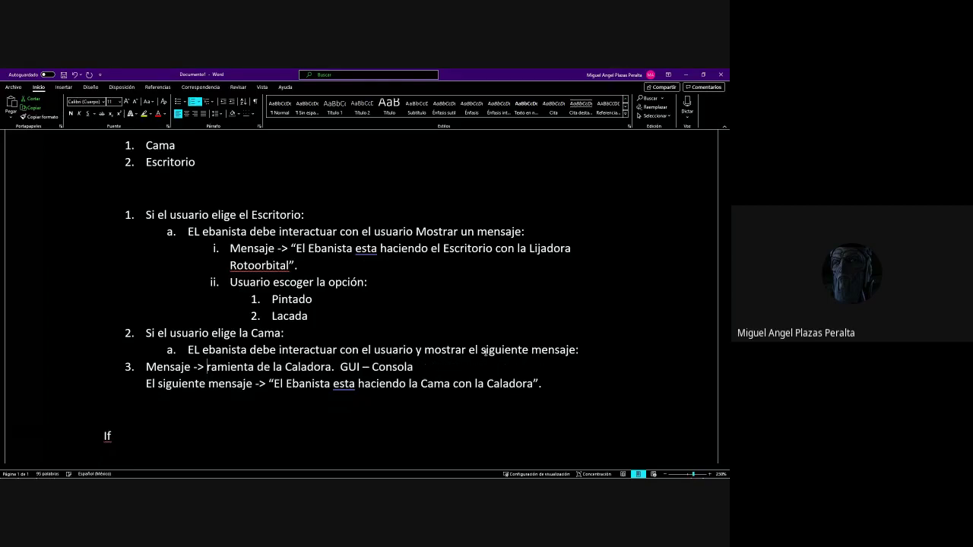
pyautogui.press('Delete')
pyautogui.press('Delete')
pyautogui.press('Delete')
pyautogui.press('Delete')
pyautogui.press('Delete')
pyautogui.press('Delete')
pyautogui.press('Delete')
pyautogui.press('Delete')
pyautogui.press('Delete')
pyautogui.press('Delete')
pyautogui.press('Delete')
pyautogui.press('Delete')
pyautogui.press('Delete')
pyautogui.press('Delete')
pyautogui.press('Delete')
pyautogui.press('Delete')
pyautogui.press('Delete')
pyautogui.press('Delete')
pyautogui.press('Delete')
pyautogui.press('Delete')
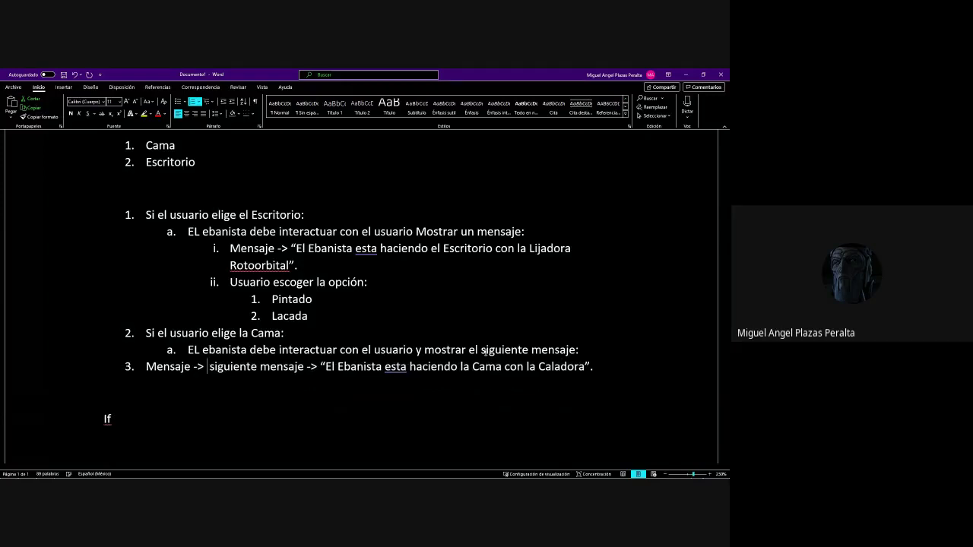
pyautogui.press('Delete')
pyautogui.press('Delete')
pyautogui.press('Delete')
pyautogui.press('Delete')
pyautogui.press('Delete')
pyautogui.press('Delete')
pyautogui.press('Delete')
pyautogui.press('Delete')
pyautogui.press('Delete')
pyautogui.press('Delete')
pyautogui.press('Delete')
pyautogui.press('Delete')
pyautogui.press('Delete')
pyautogui.press('Delete')
pyautogui.press('Delete')
pyautogui.press('Delete')
pyautogui.press('Delete')
pyautogui.press('Delete')
pyautogui.press('Delete')
pyautogui.press('Delete')
pyautogui.press('Delete')
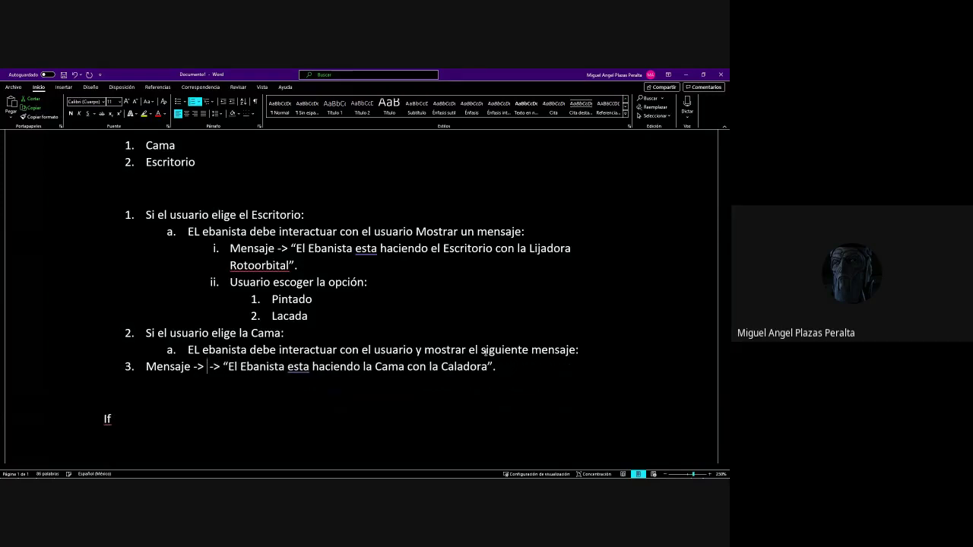
pyautogui.press('Delete')
pyautogui.press('Delete')
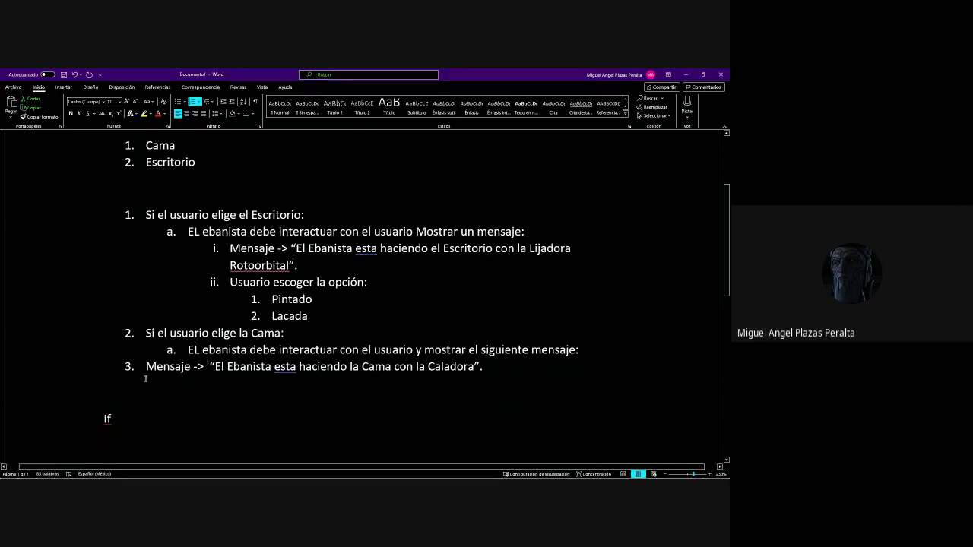
pyautogui.press('Tab')
pyautogui.press('Tab')
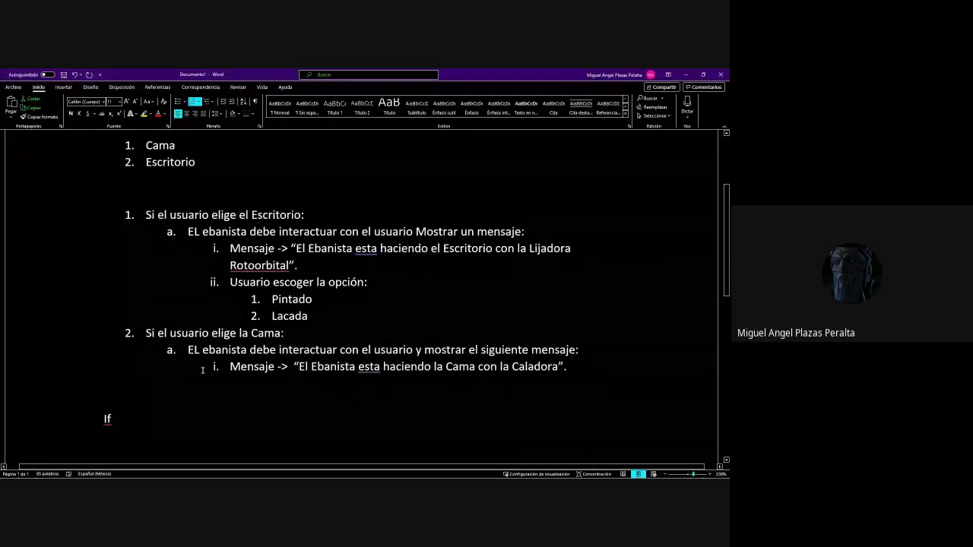
# Add item ii reading "Usuario escoger la opción:" after the Cama message, with a nested numbered level beneath it.
pyautogui.click(587, 362)
pyautogui.press('Return')
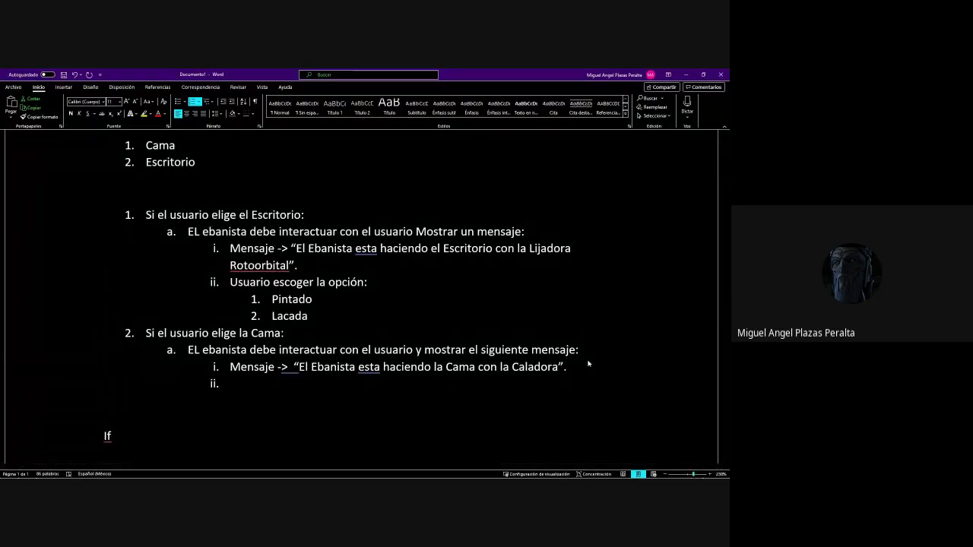
pyautogui.write('Usuario escoger la op')
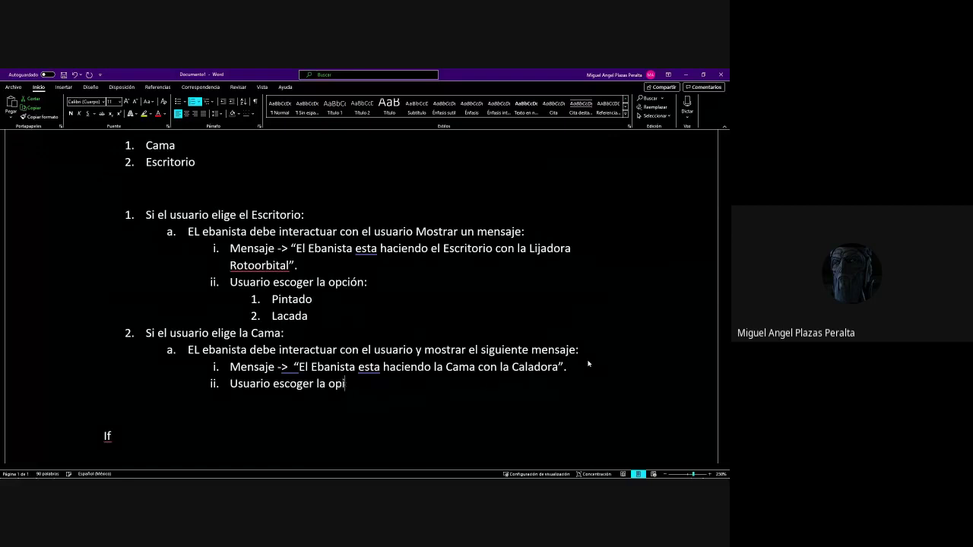
pyautogui.write('ción:')
pyautogui.press('Return')
pyautogui.press('Tab')
# List "Pintada" and "Lacada" as the Cama options, and change the first Escritorio option to "Pintada".
pyautogui.write('P')
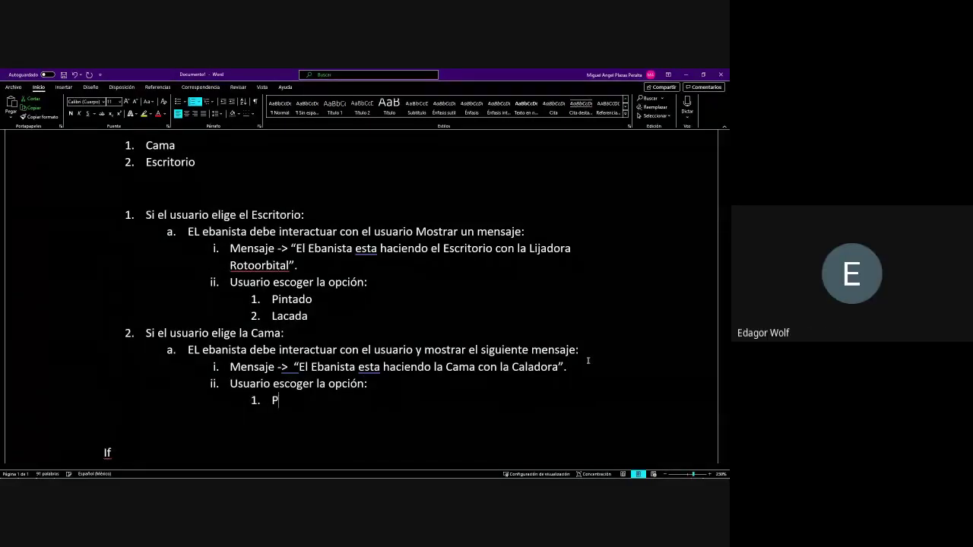
pyautogui.write('intada')
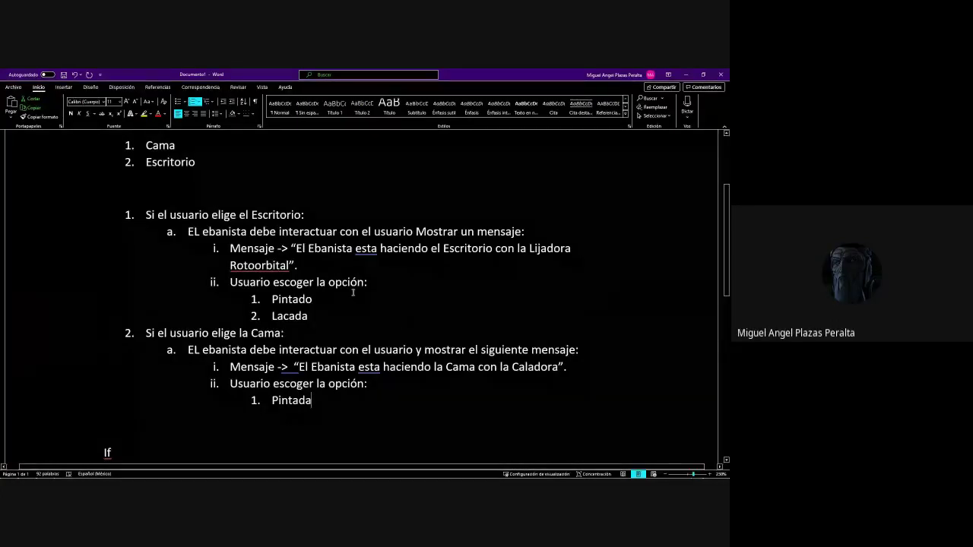
pyautogui.press('Down')
pyautogui.press('Down')
pyautogui.press('Down')
pyautogui.press('Down')
pyautogui.press('Down')
pyautogui.press('Down')
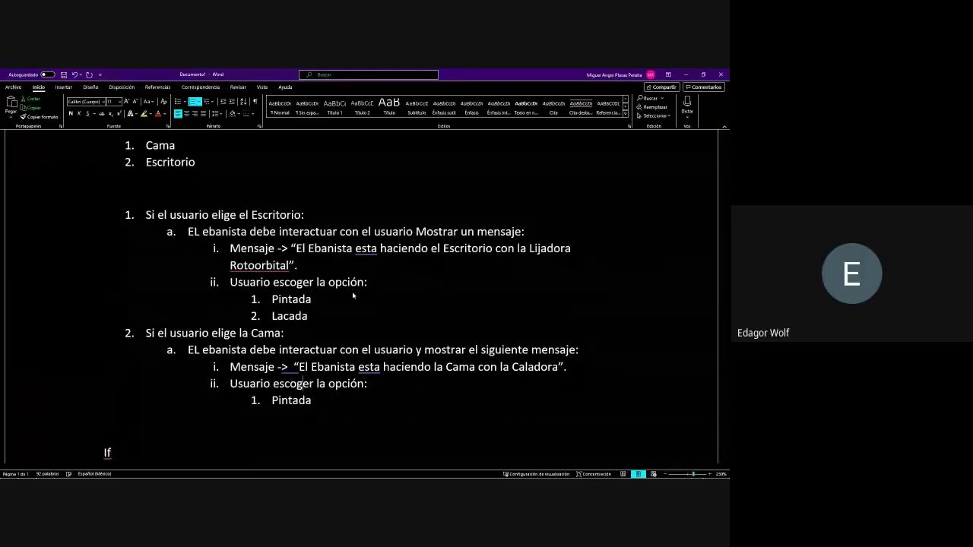
pyautogui.press('Return')
pyautogui.write('Lacada4')
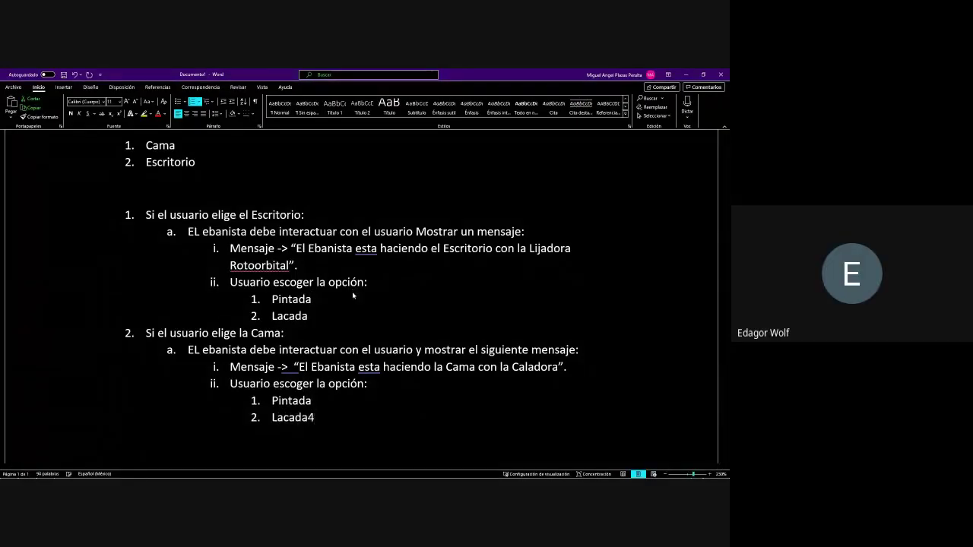
pyautogui.press('BackSpace')
# End the numbered list after the Cama options and delete the stray "If" line below it.
pyautogui.press('Return')
pyautogui.press('BackSpace')
pyautogui.press('BackSpace')
pyautogui.press('Return')
pyautogui.press('BackSpace')
pyautogui.press('BackSpace')
pyautogui.scroll(-1, 352, 296)
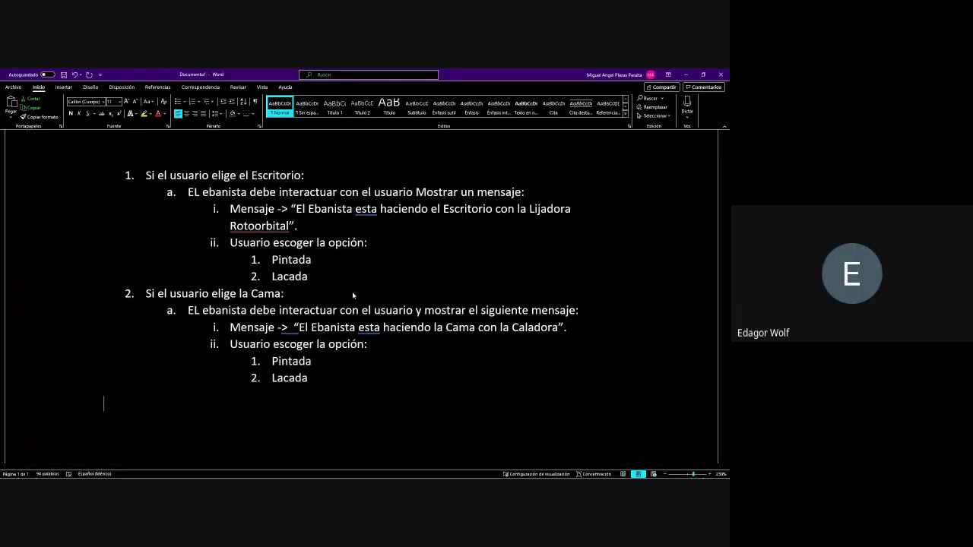
pyautogui.scroll(1, 353, 296)
pyautogui.scroll(-1, 352, 295)
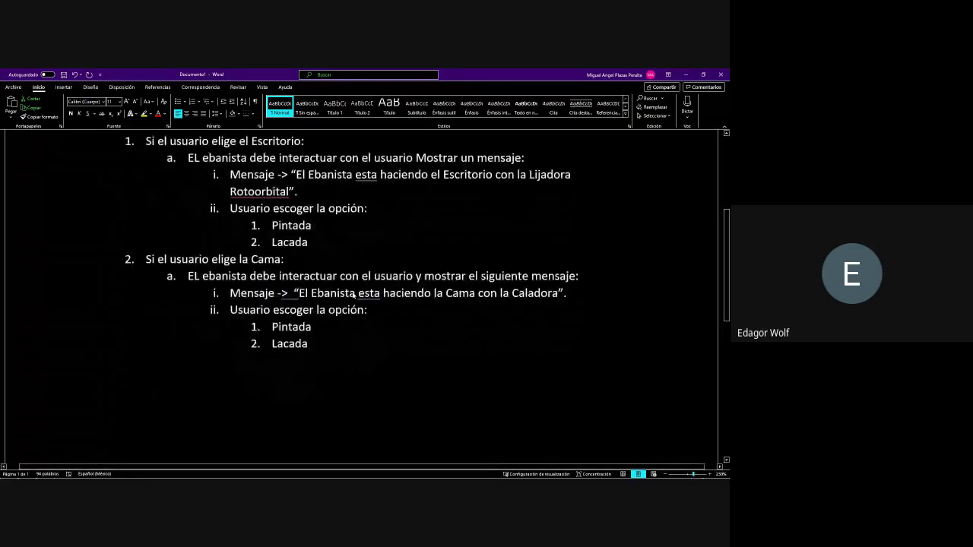
pyautogui.scroll(1, 293, 210)
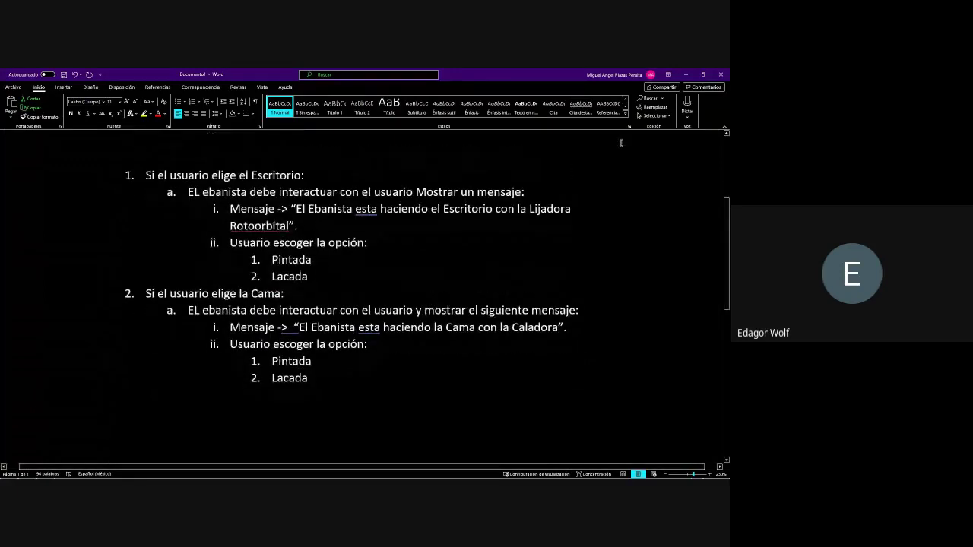
pyautogui.keyDown('shift'); pyautogui.click(303, 224); pyautogui.keyUp('shift')
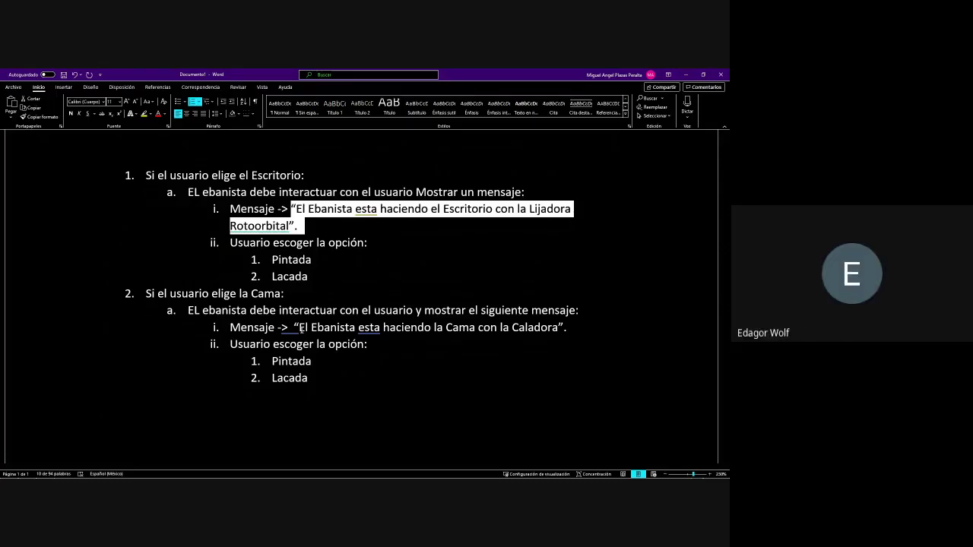
pyautogui.click(300, 328)
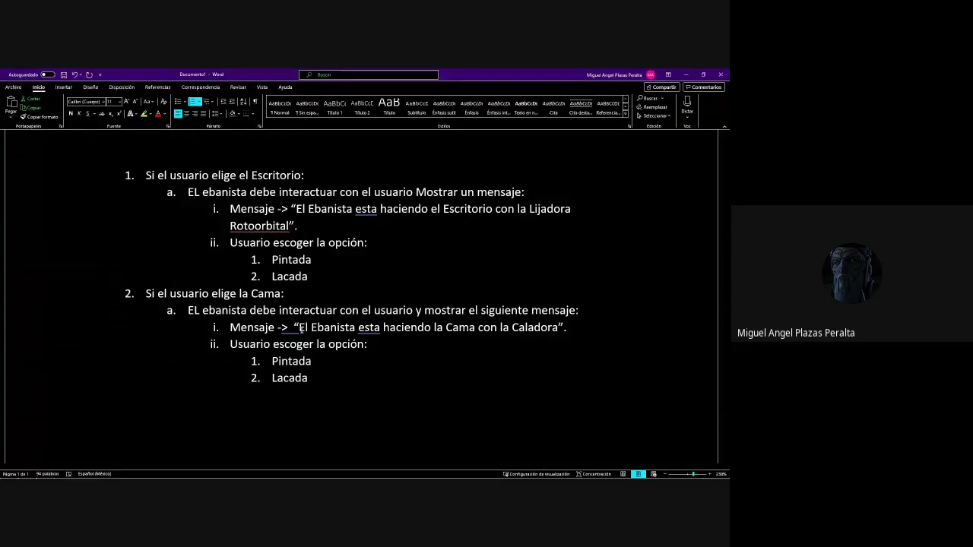
# Below the list, add the note "Un número o carácter distinto debe arrojar", followed by "Error" in quotation marks on its own line.
pyautogui.hotkey('ctrl', 'End')
pyautogui.press('Return')
pyautogui.press('Return')
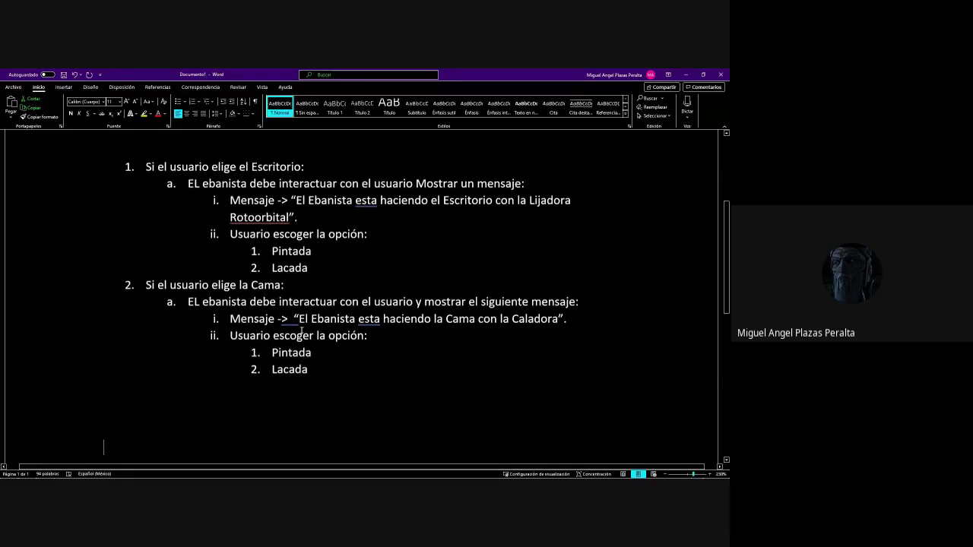
pyautogui.write('m')
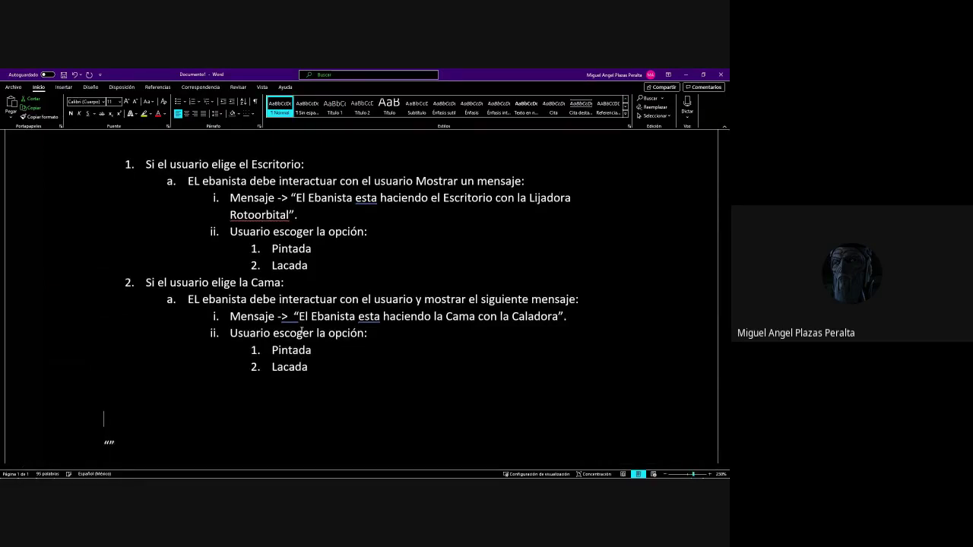
pyautogui.write('Un núer')
pyautogui.press('BackSpace')
pyautogui.press('BackSpace')
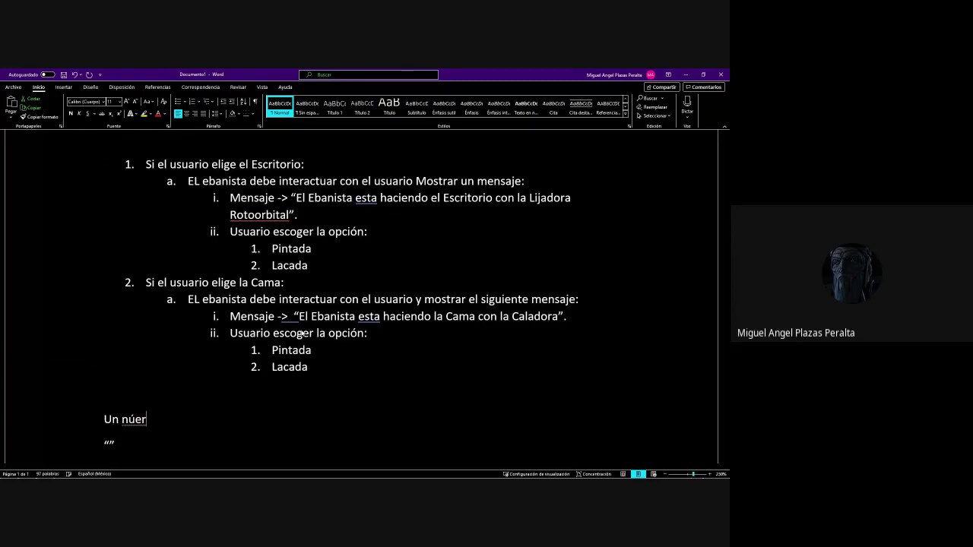
pyautogui.write('mero o carac')
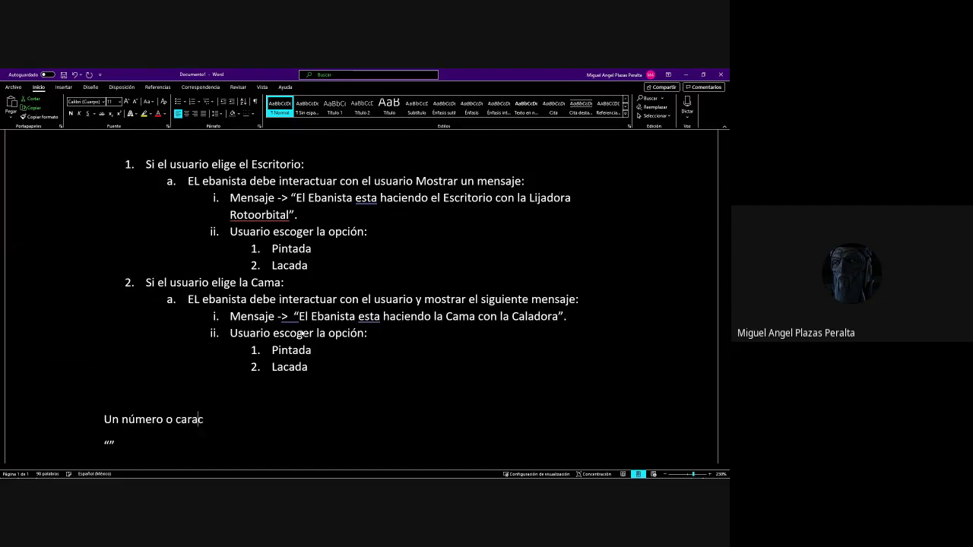
pyautogui.press('BackSpace')
pyautogui.press('BackSpace')
pyautogui.write('ácter distinto')
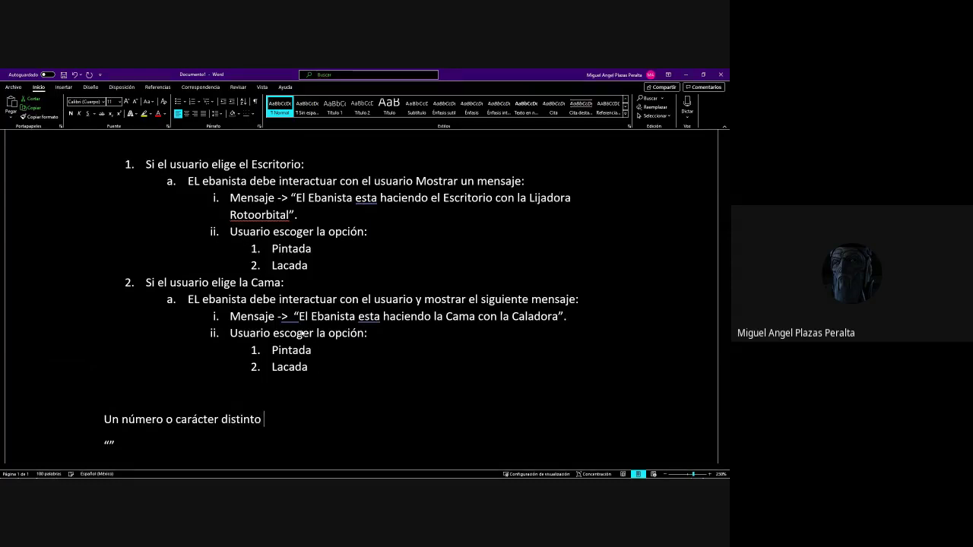
pyautogui.write(' debe arrojar')
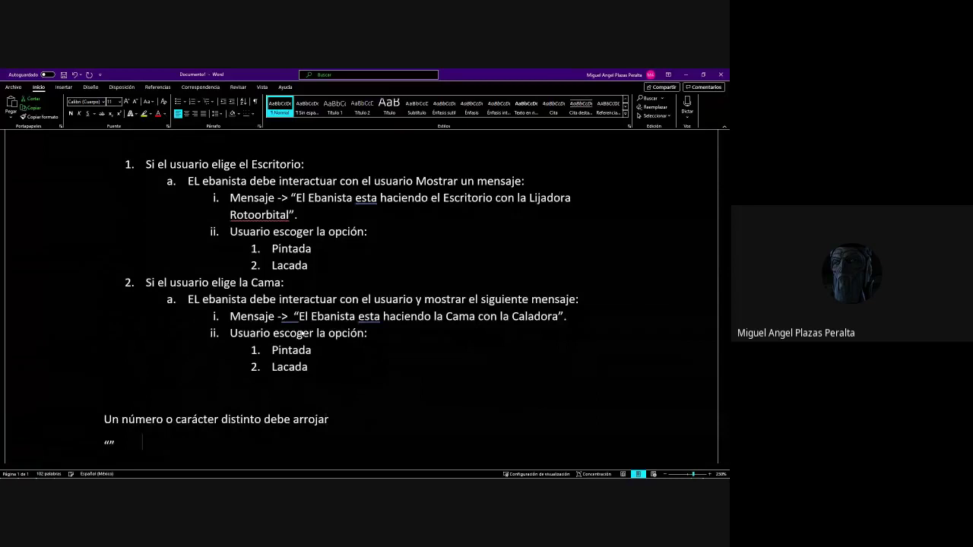
pyautogui.write('Err')
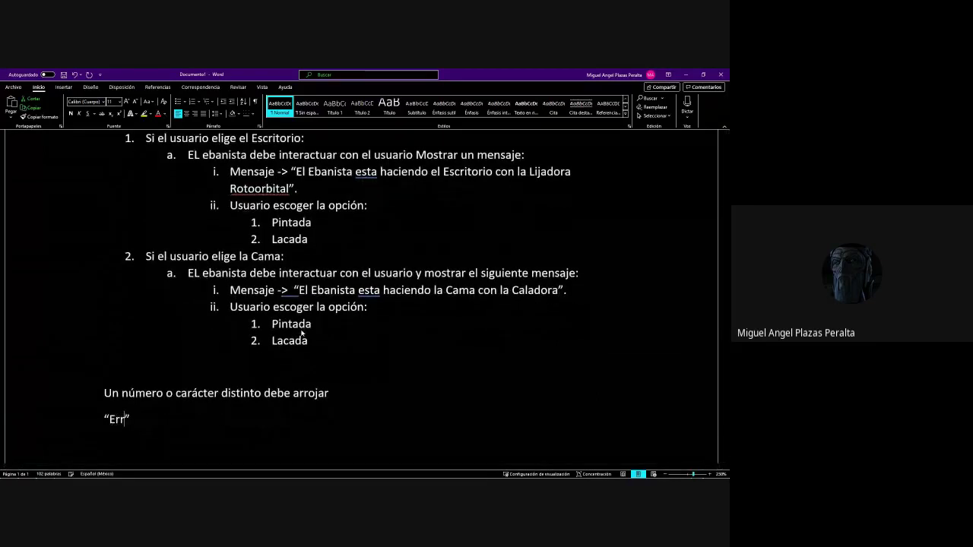
pyautogui.write('or')
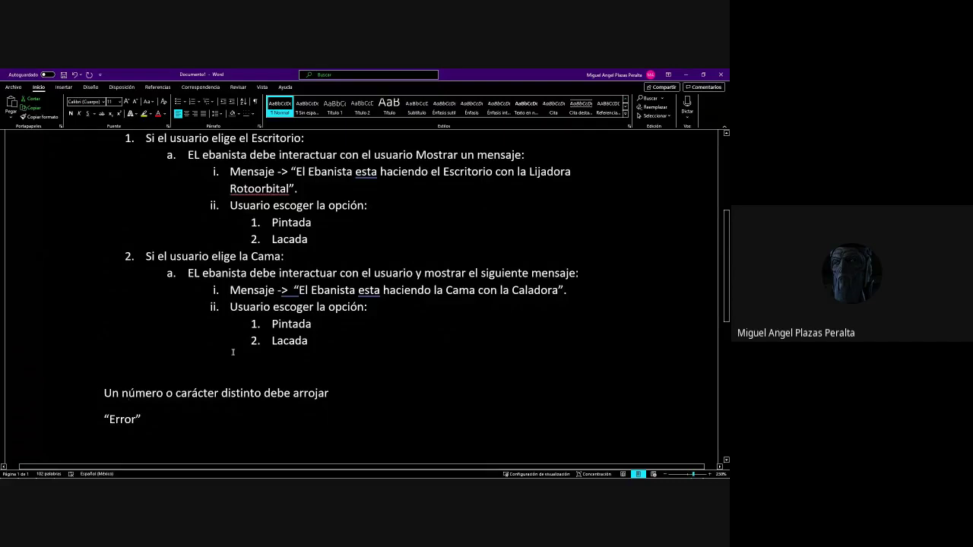
# Dismiss the MiniTool Partition Wizard update offer and return to the last Cama option in the document.
pyautogui.scroll(1, 229, 351)
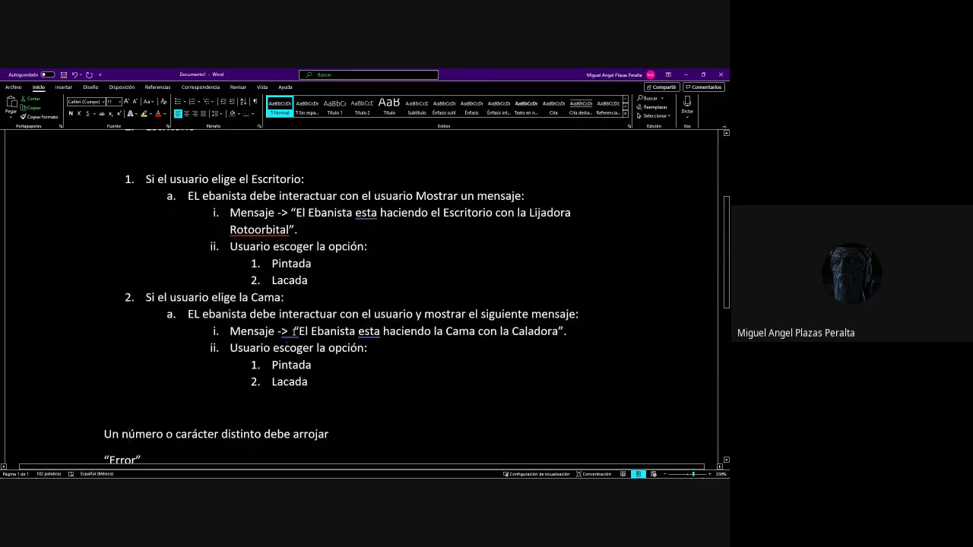
pyautogui.click(283, 333)
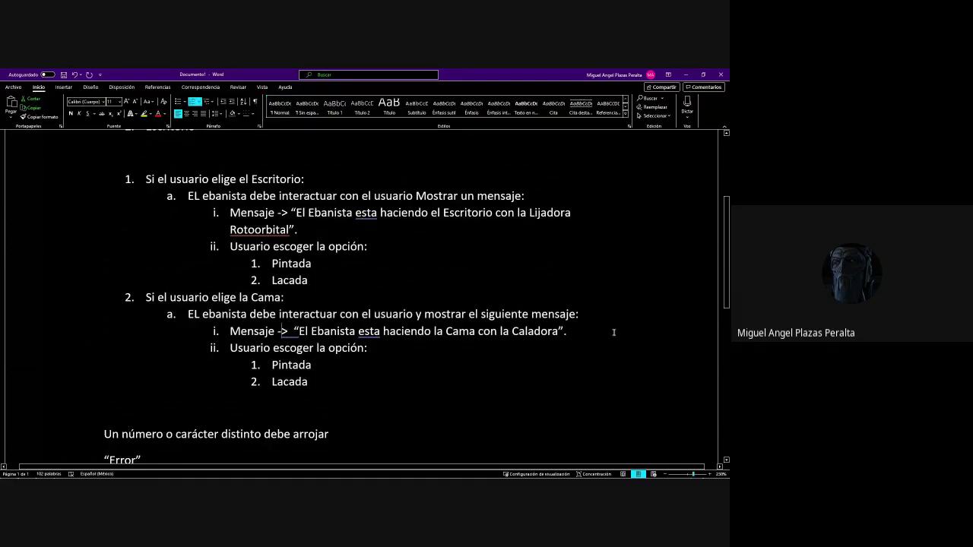
pyautogui.moveTo(612, 332); pyautogui.dragTo(294, 332)
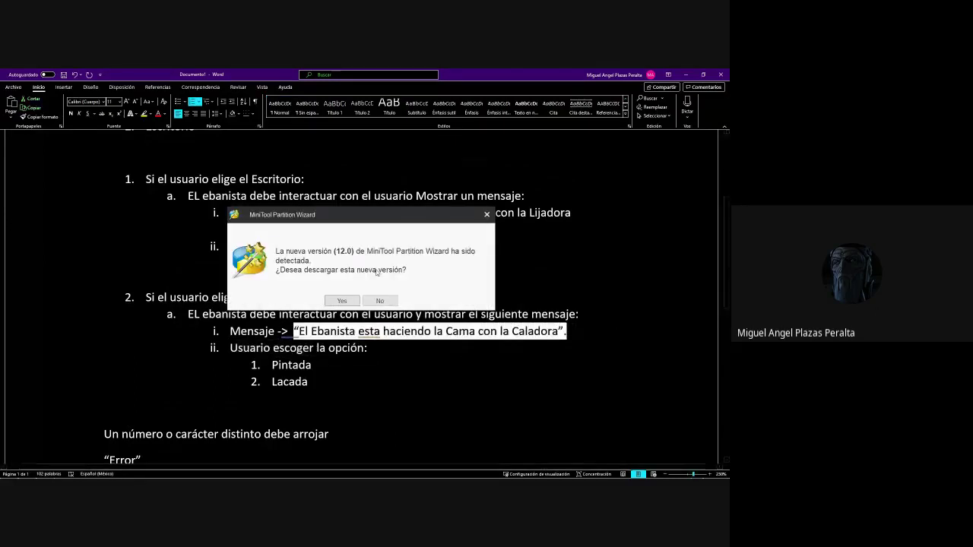
pyautogui.click(487, 215)
pyautogui.click(294, 389)
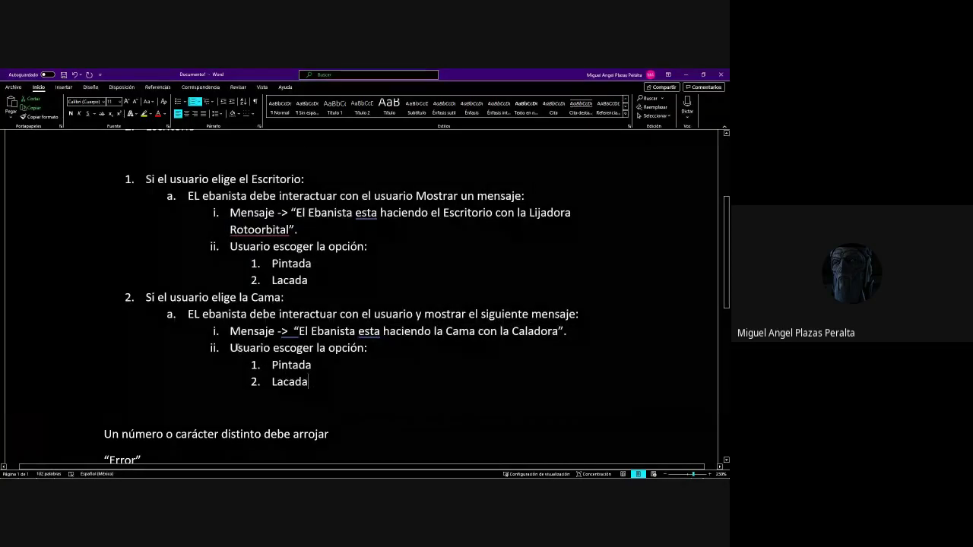
# Insert blank space between the list and the error note, and write "Pintada: El ebaninsta “que color quiere”" there.
pyautogui.scroll(-1, 333, 365)
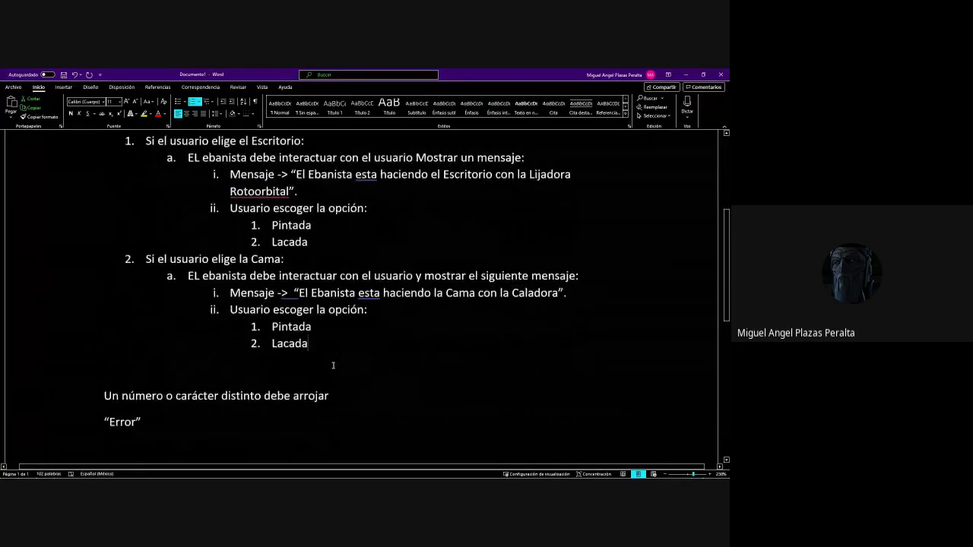
pyautogui.click(295, 373)
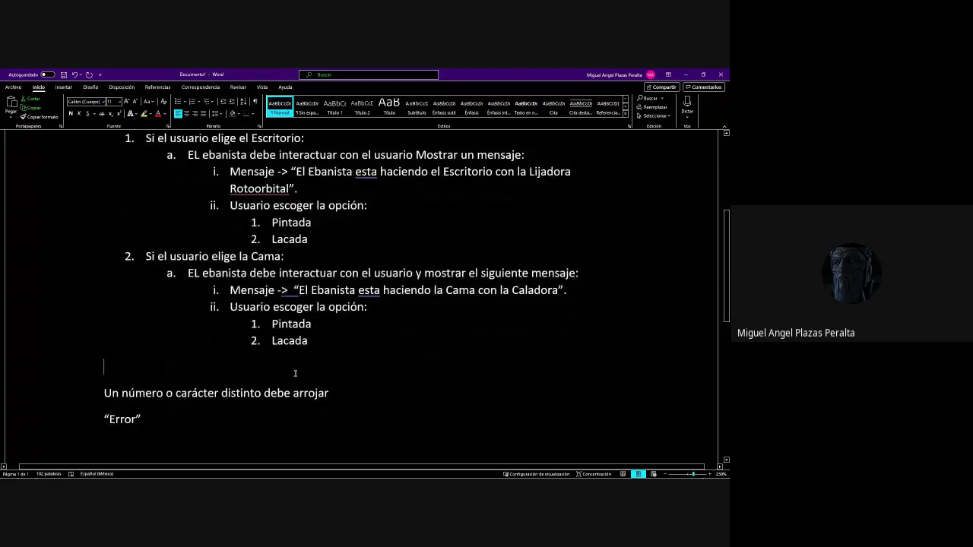
pyautogui.press('Return')
pyautogui.press('Return')
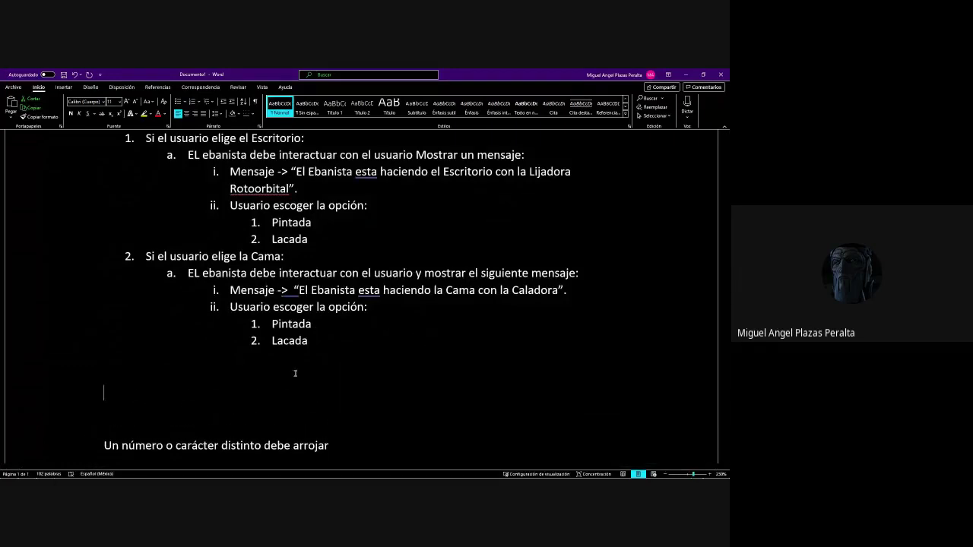
pyautogui.write('Pintada: El ebaninsta ""')
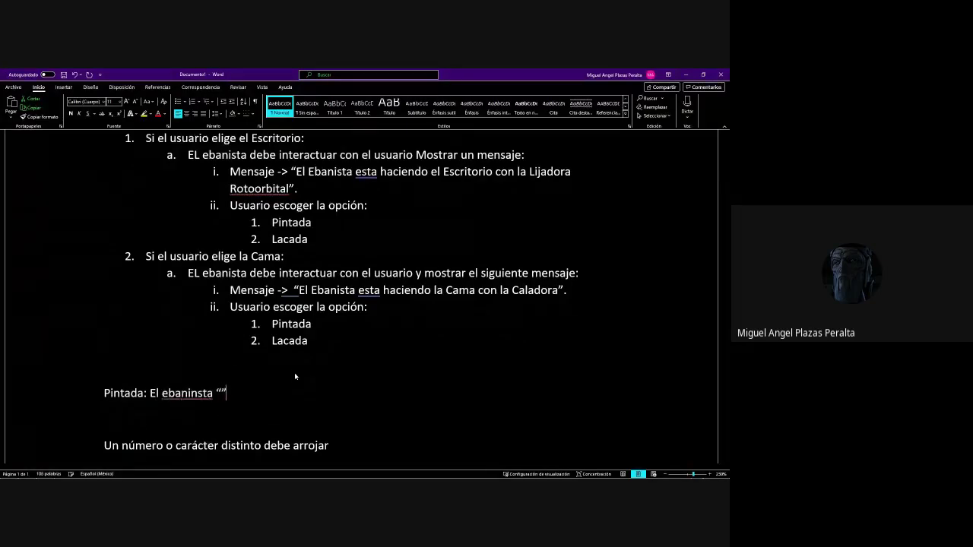
pyautogui.press('Left')
pyautogui.write('que color')
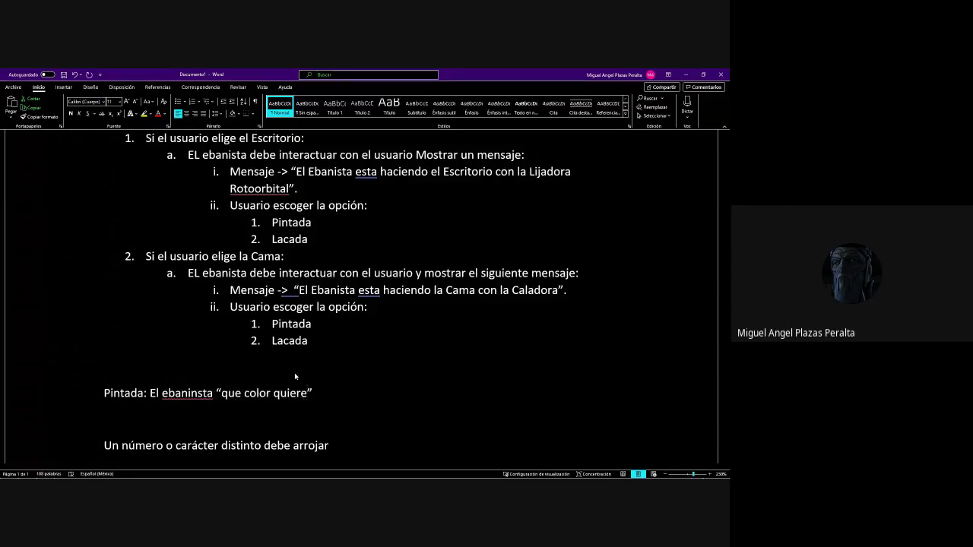
# Start a line below the Pintada note with "Lacada: El ebanista responde El mueble que".
pyautogui.press('Down')
pyautogui.hotkey('ctrl', 'shift', 'End')
pyautogui.press('Delete')
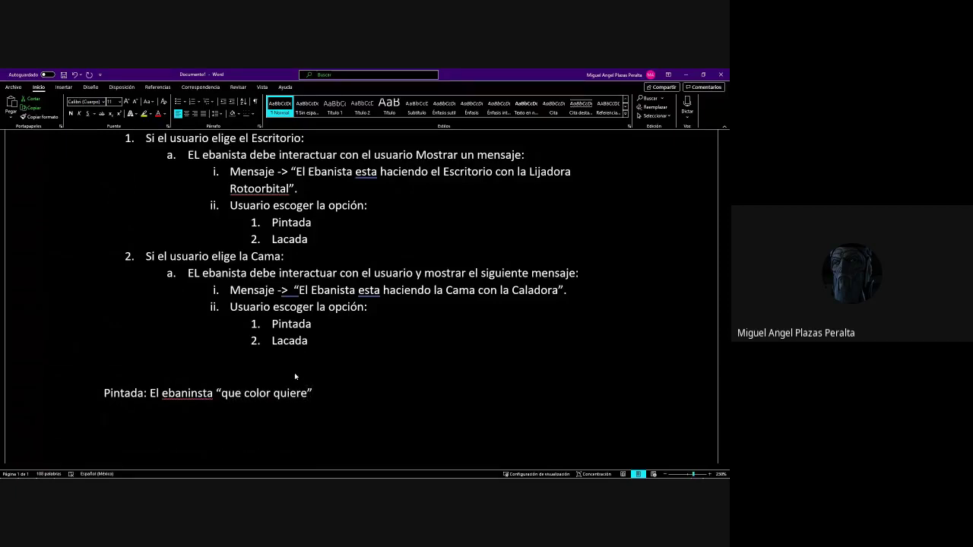
pyautogui.write('Lacada')
pyautogui.press('BackSpace')
pyautogui.write(': El ebanist')
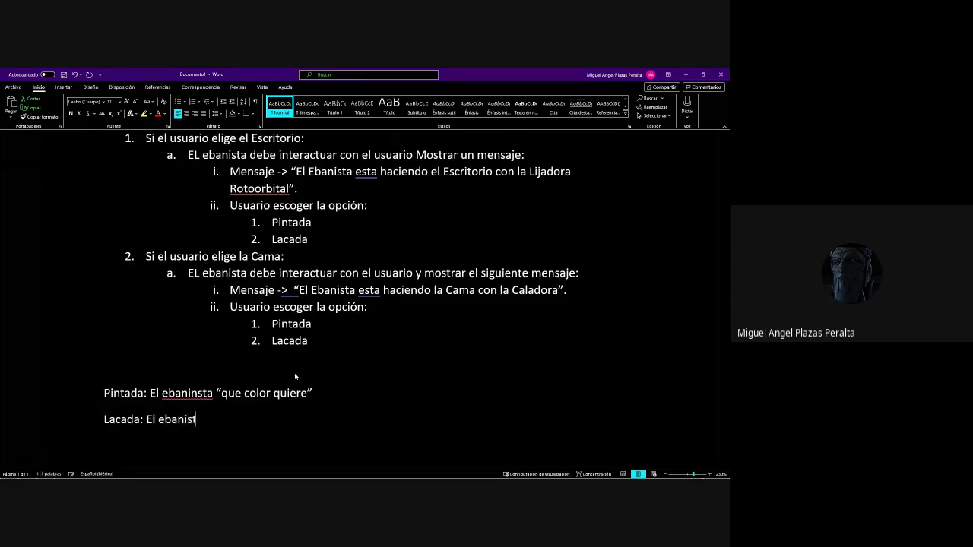
pyautogui.write('a responde')
pyautogui.write('El mueble que')
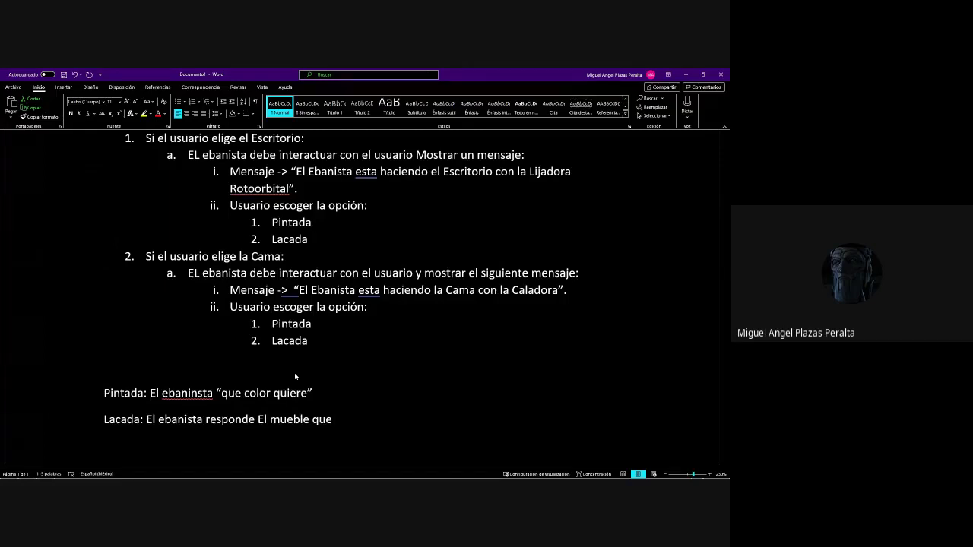
# Complete the Lacada line with "elaborar es:", an underscore fill-in blank and "y esta lacado.".
pyautogui.scroll(3, 294, 373)
pyautogui.write('e')
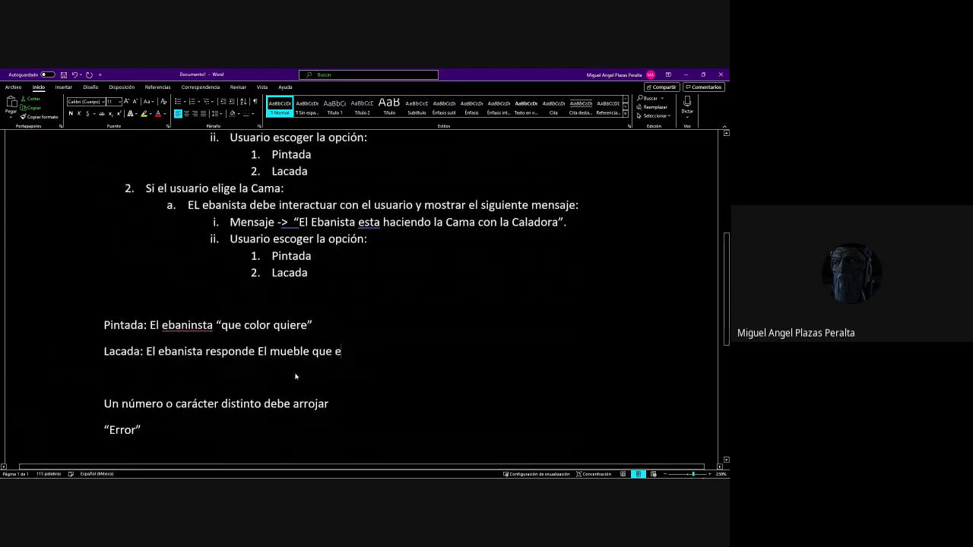
pyautogui.write('labor')
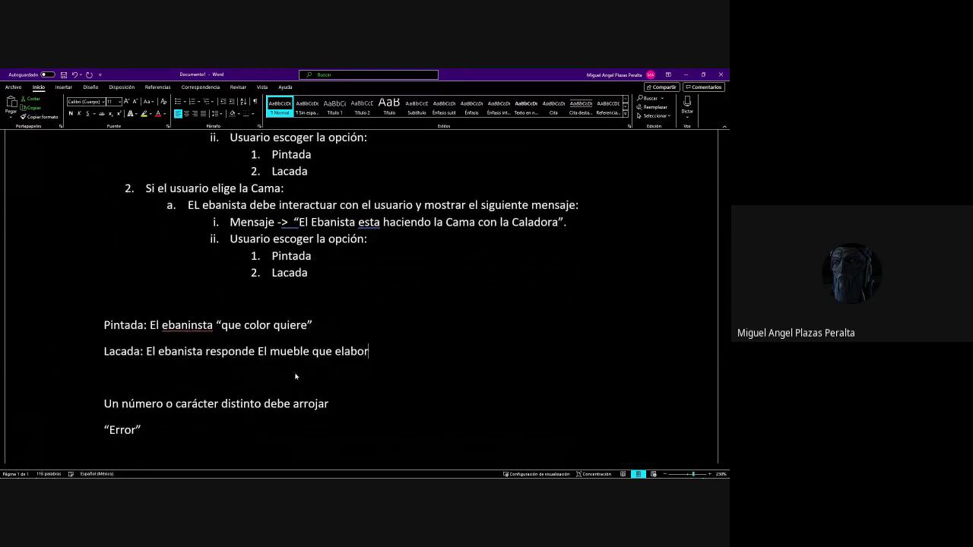
pyautogui.write('ar es')
pyautogui.press('BackSpace')
pyautogui.write(': ____________________')
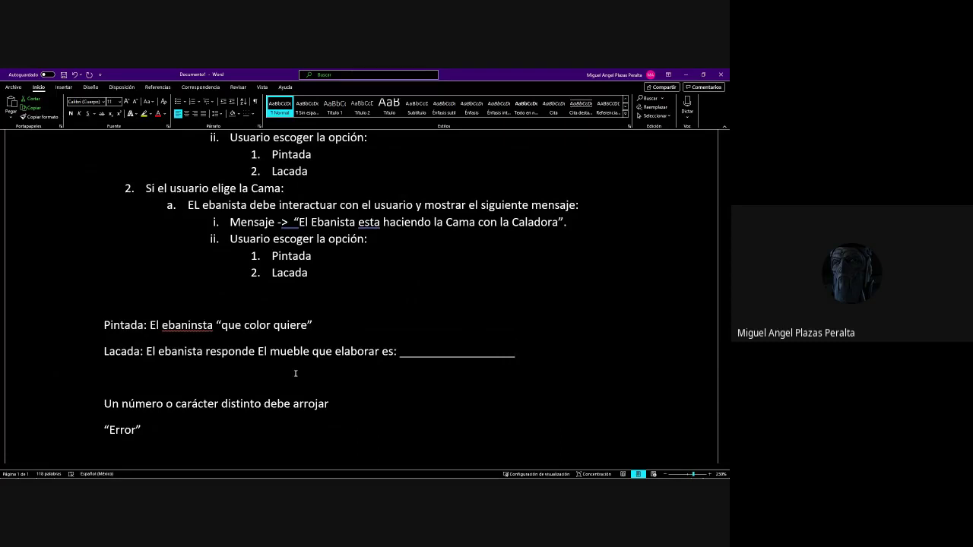
pyautogui.write(' y esta lñac')
pyautogui.press('BackSpace')
pyautogui.press('BackSpace')
pyautogui.press('BackSpace')
pyautogui.write('acado')
# Correct the misspelled word in the Pintada line to "ebanista".
pyautogui.press('Left')
pyautogui.press('Left')
pyautogui.press('Left')
pyautogui.press('Left')
pyautogui.press('Left')
pyautogui.press('Left')
pyautogui.press('Left')
pyautogui.press('Left')
pyautogui.press('Left')
pyautogui.press('Left')
pyautogui.press('Left')
pyautogui.press('Left')
pyautogui.press('Left')
pyautogui.press('Left')
pyautogui.press('Left')
pyautogui.press('Left')
pyautogui.press('Left')
pyautogui.press('Left')
pyautogui.press('Left')
pyautogui.press('Left')
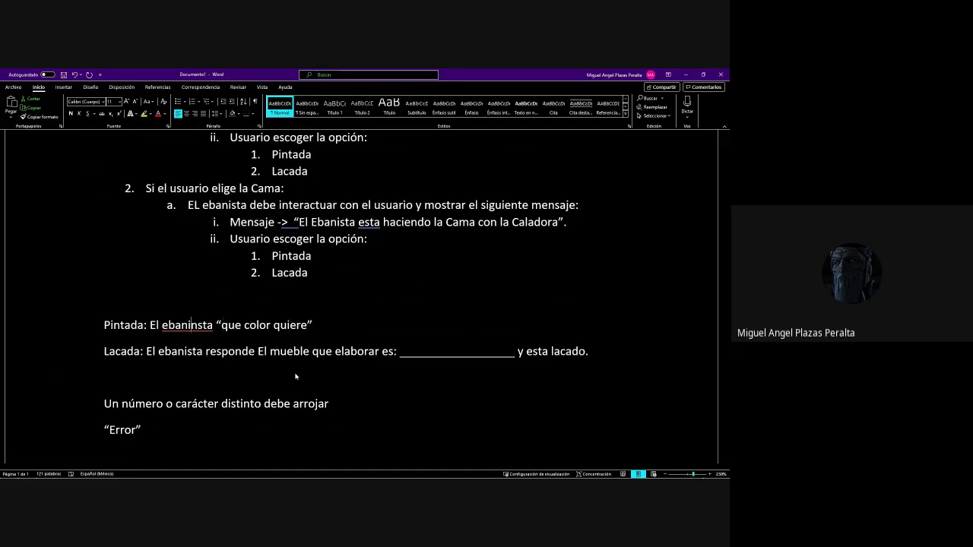
pyautogui.press('BackSpace')
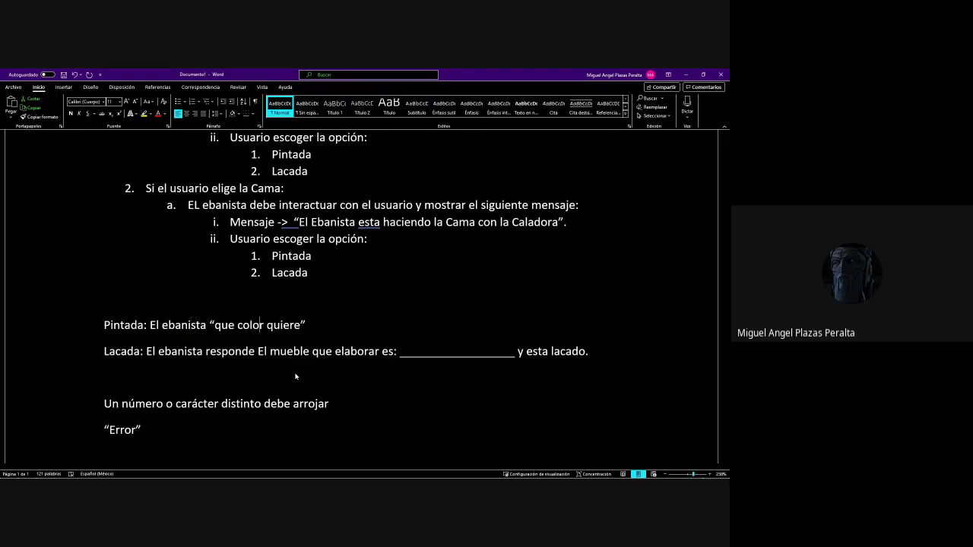
# End the Pintada line with a question mark after the closing quote and add an empty line below it.
pyautogui.press('Right')
pyautogui.press('Right')
pyautogui.press('Right')
pyautogui.press('Right')
pyautogui.press('Right')
pyautogui.press('Right')
pyautogui.press('Right')
pyautogui.press('Right')
pyautogui.press('Right')
pyautogui.press('Right')
pyautogui.press('Right')
pyautogui.press('Right')
pyautogui.press('Left')
pyautogui.write('?')
pyautogui.press('Return')
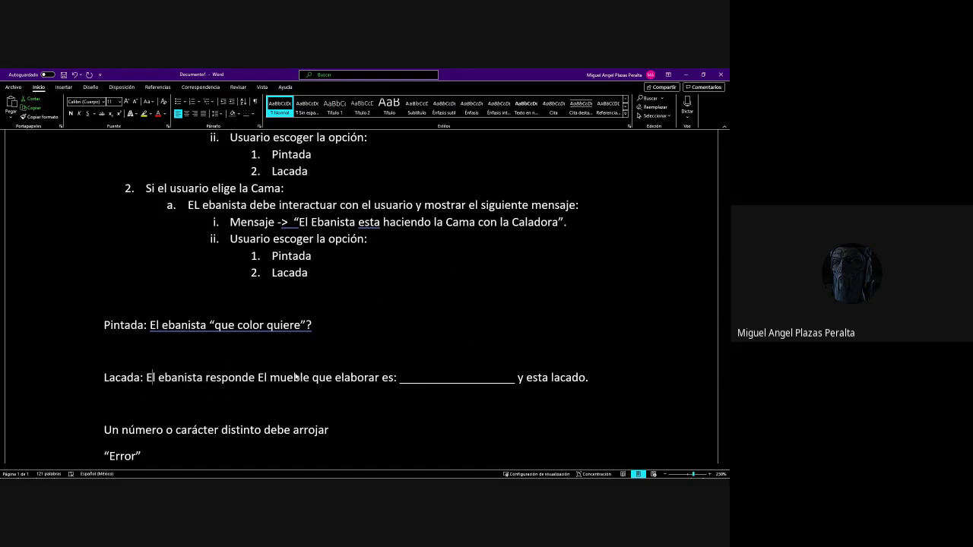
# Copy the Lacada line's text from "El ebanista responde" to "lacado." onto the empty line below the Pintada question.
pyautogui.hotkey('ctrl', 'shift', 'Down')
pyautogui.hotkey('ctrl', 'shift', 'Down')
pyautogui.hotkey('ctrl', 'c')
pyautogui.press('Up')
pyautogui.press('Up')
pyautogui.hotkey('ctrl', 'v')
pyautogui.hotkey('ctrl', 'z')
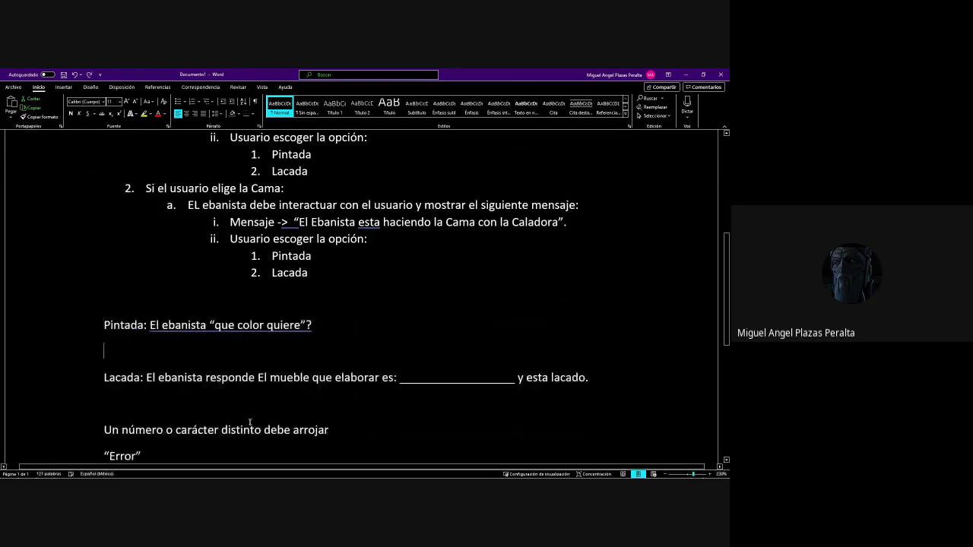
pyautogui.press('Down')
pyautogui.hotkey('ctrl', 'v')
pyautogui.press('Right')
pyautogui.press('Right')
pyautogui.press('Right')
pyautogui.press('Right')
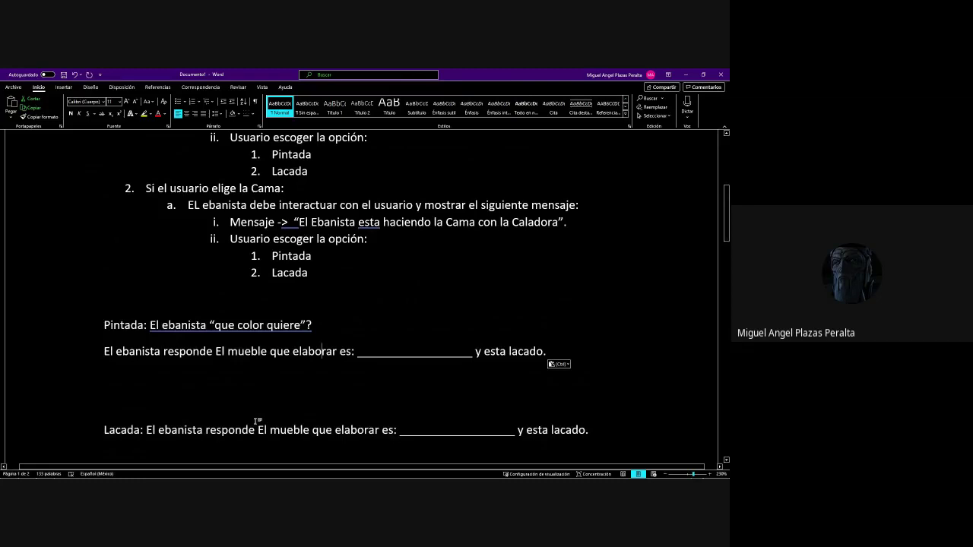
# In the copied sentence, insert "quiere" before "elaborar" and replace "lacado" with "pintado con el color:" plus an underscore blank.
pyautogui.press('Left')
pyautogui.press('Left')
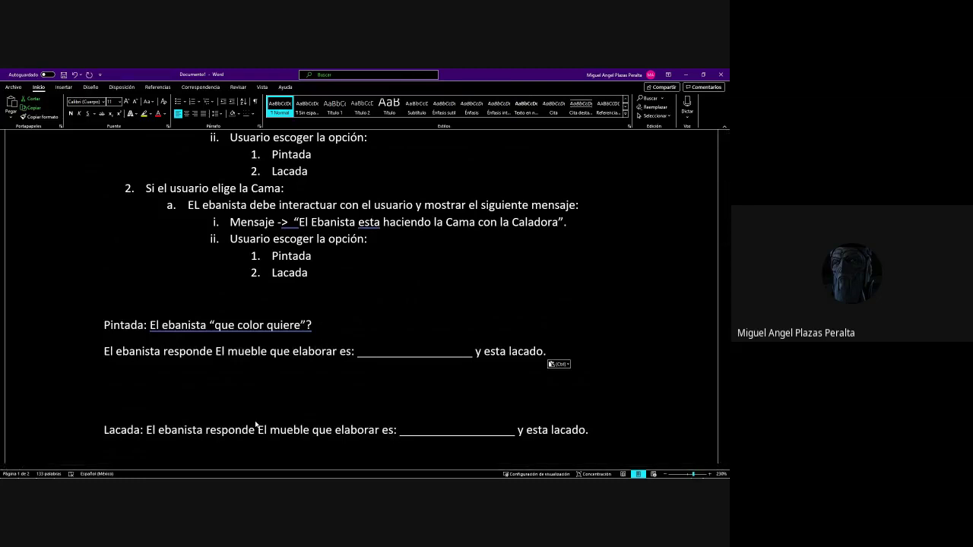
pyautogui.write('quiere elaborar es: ______________________ y esta ')
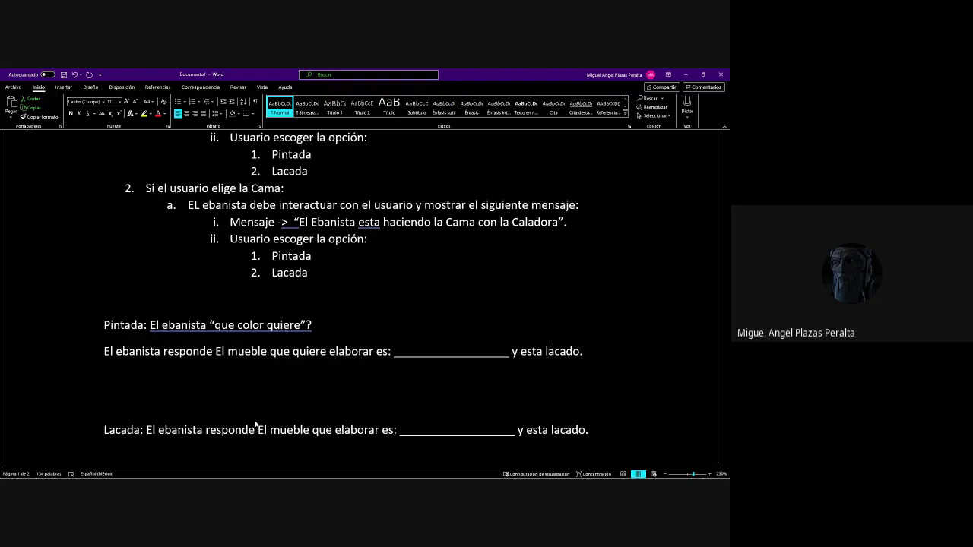
pyautogui.write('pintado con ')
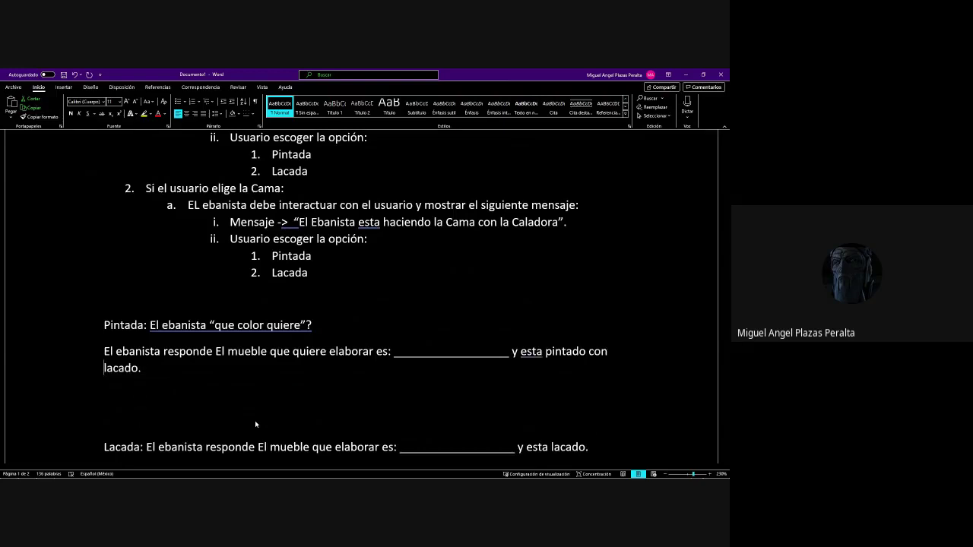
pyautogui.write('el color')
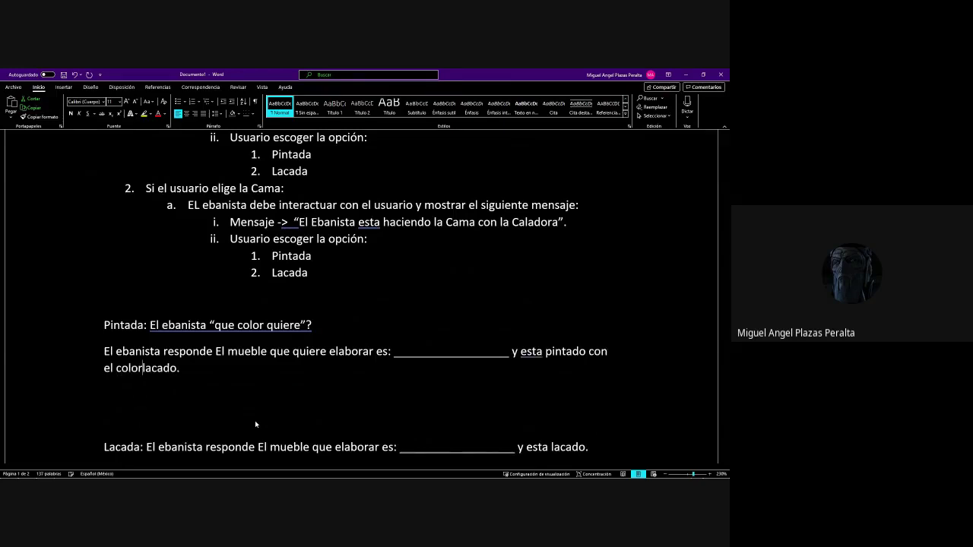
pyautogui.write(': __________________')
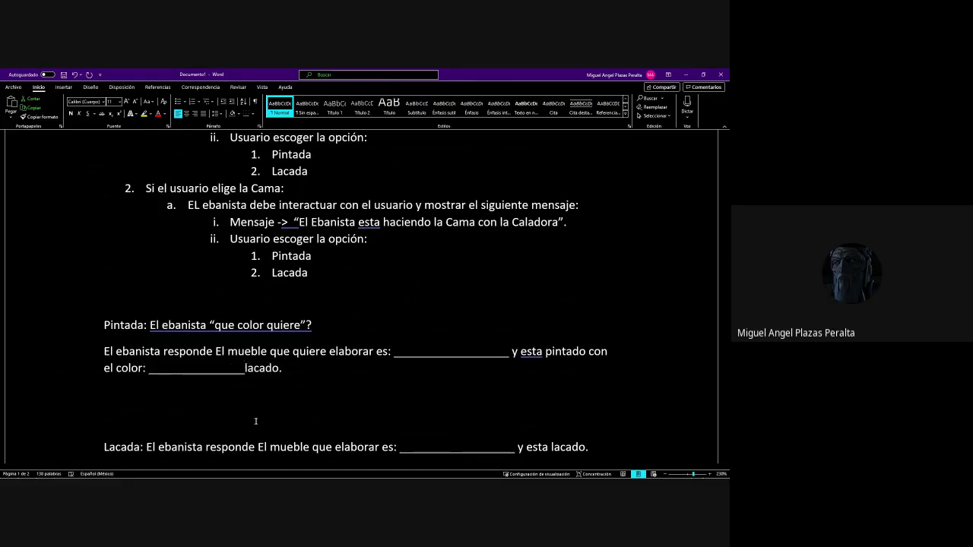
pyautogui.press('Delete')
pyautogui.press('Delete')
pyautogui.press('Delete')
pyautogui.press('Delete')
pyautogui.press('Delete')
pyautogui.press('Delete')
# Insert a dash between "El ebanista" and the quoted color question in the Pintada line.
pyautogui.click(208, 326)
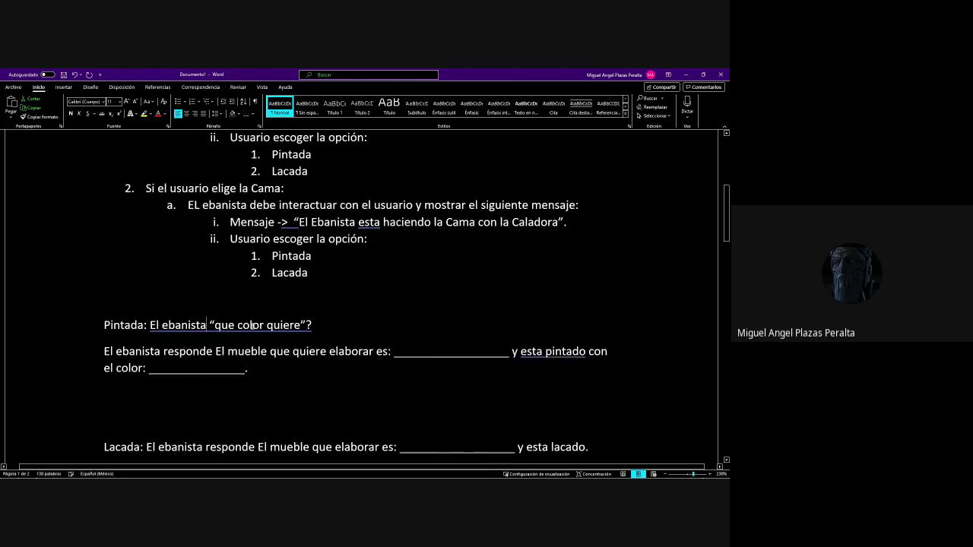
pyautogui.write('- ')
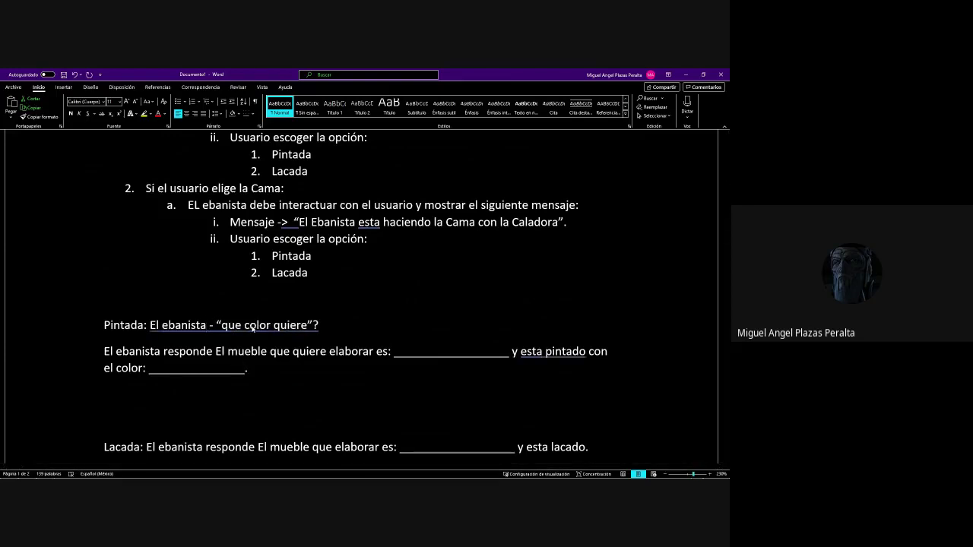
# Insert "preguntar->" between the dash and the quoted color question in the Pintada line.
pyautogui.write('preguntar')
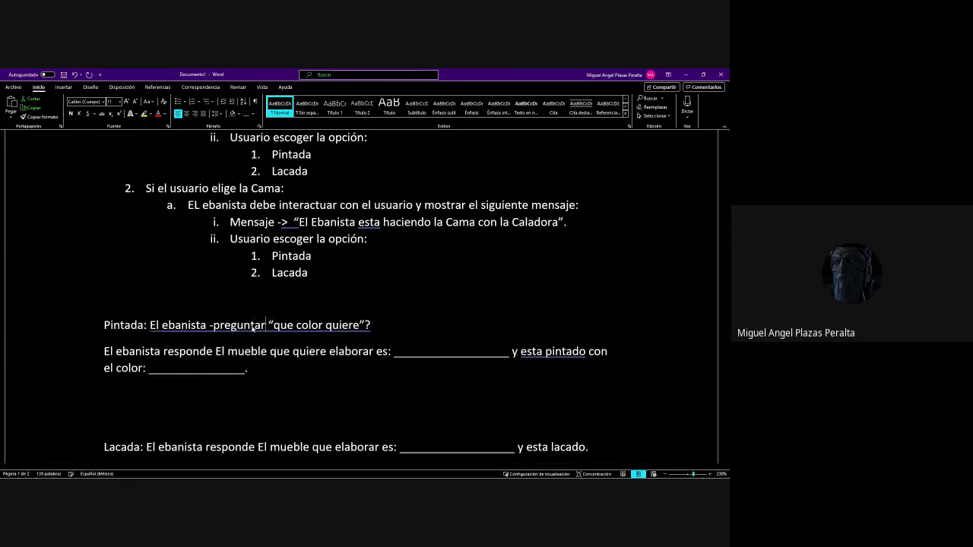
pyautogui.write('->')
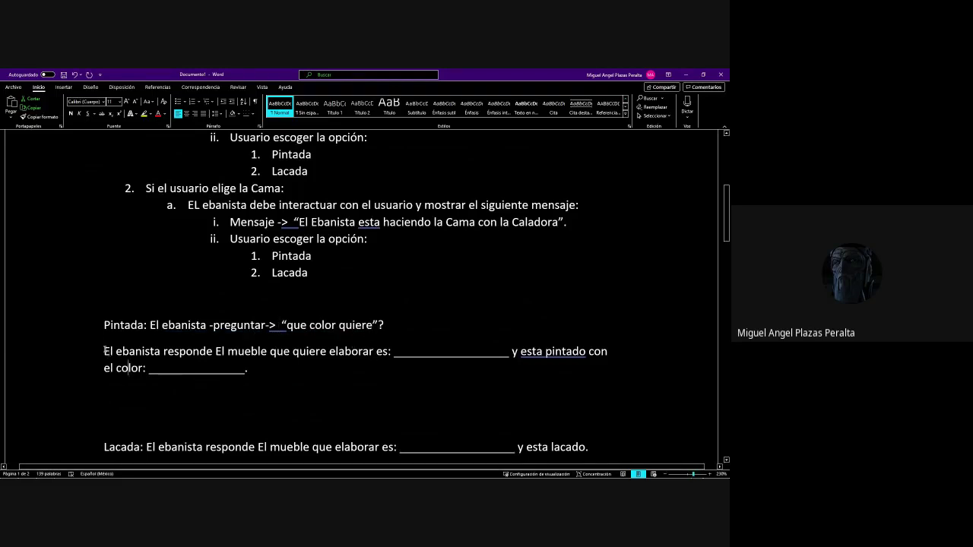
# Add a colon after "El ebanista responde" below the Pintada question and move the "El mueble que quiere elaborar es:" sentence onto its own line.
pyautogui.moveTo(104, 351); pyautogui.dragTo(274, 370)
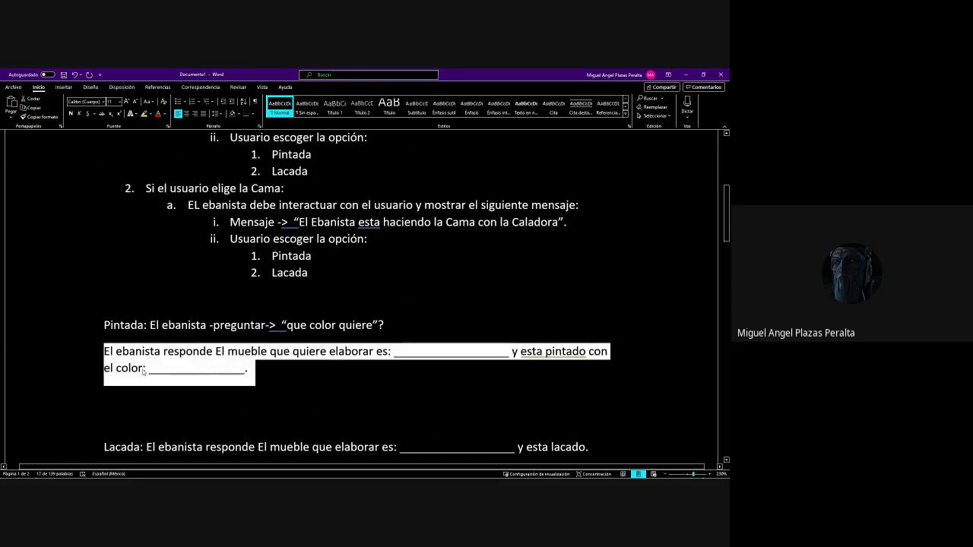
pyautogui.click(111, 352)
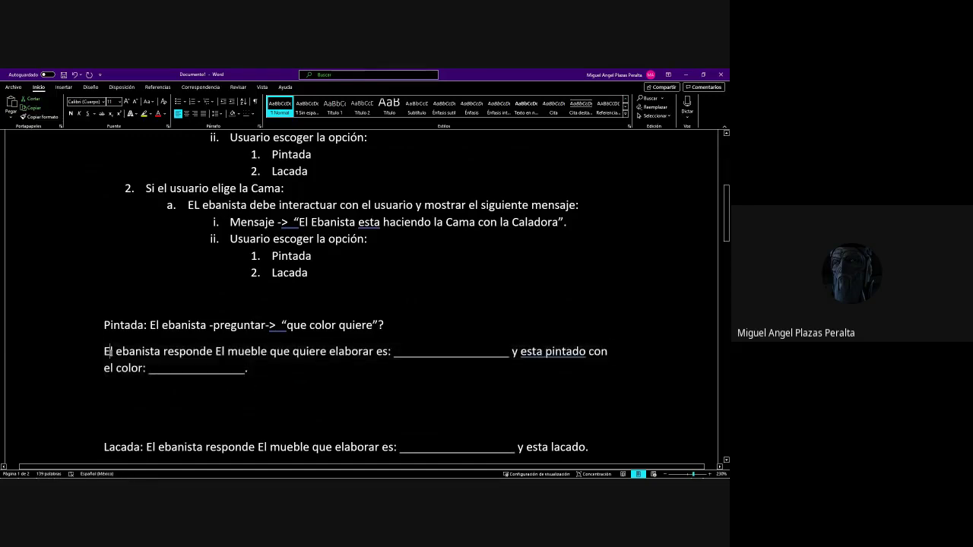
pyautogui.moveTo(108, 351); pyautogui.dragTo(261, 373)
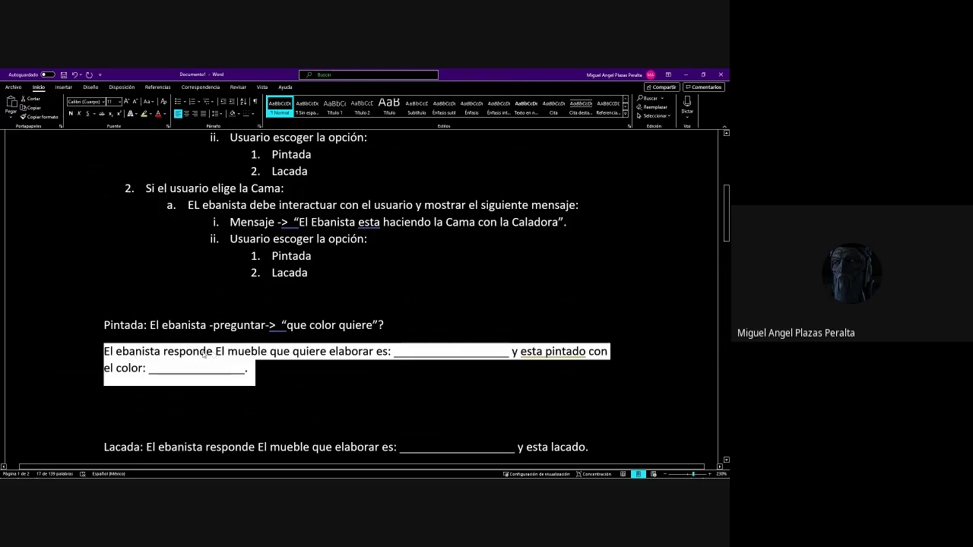
pyautogui.moveTo(204, 354); pyautogui.dragTo(228, 364)
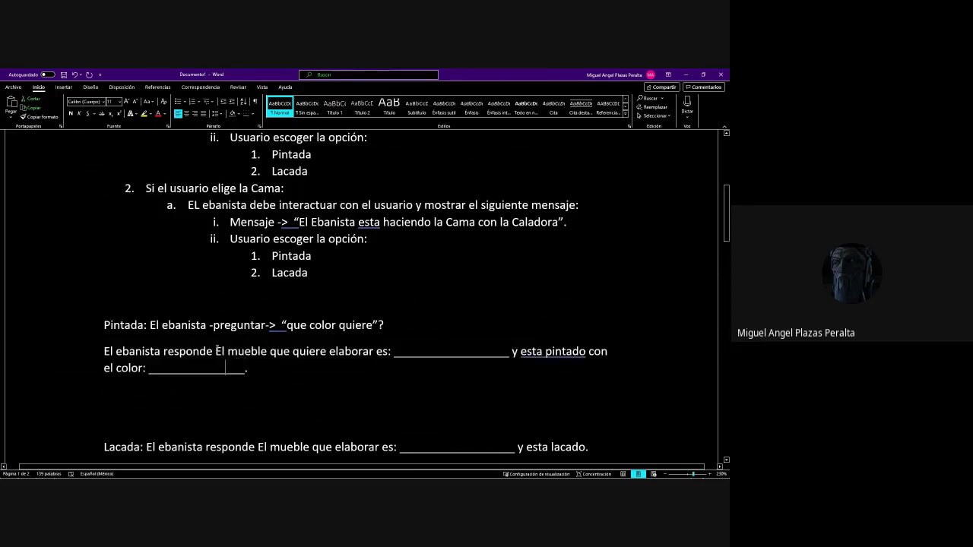
pyautogui.click(216, 351)
pyautogui.write(':')
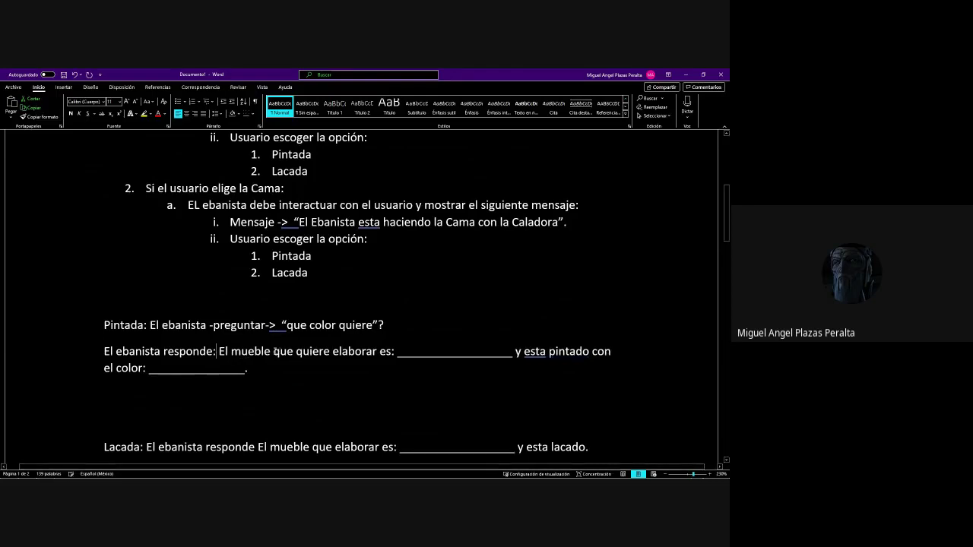
pyautogui.press('Return')
pyautogui.press('Delete')
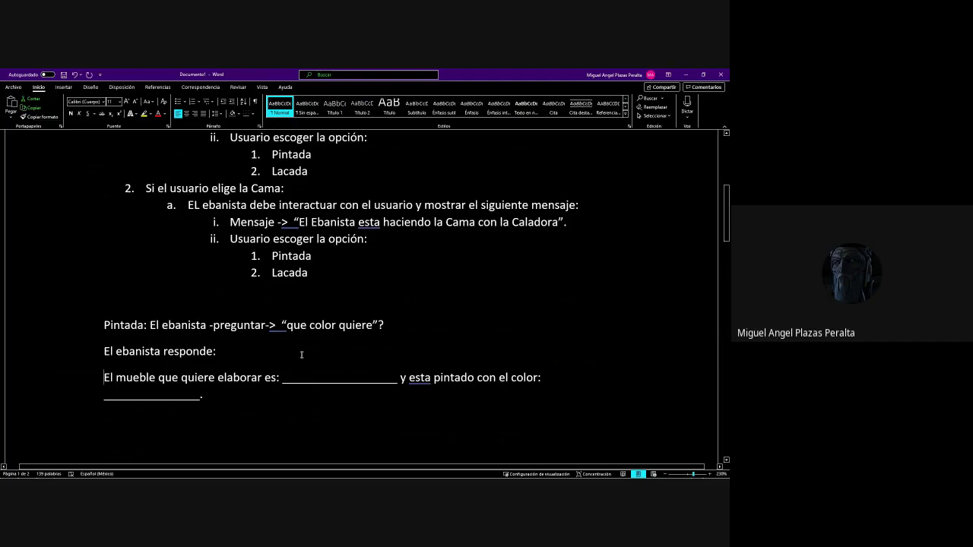
# Review the exercise statement from the Herramientas de Ebanistas heading down to the Pintada response.
pyautogui.scroll(1, 301, 354)
pyautogui.scroll(2, 302, 356)
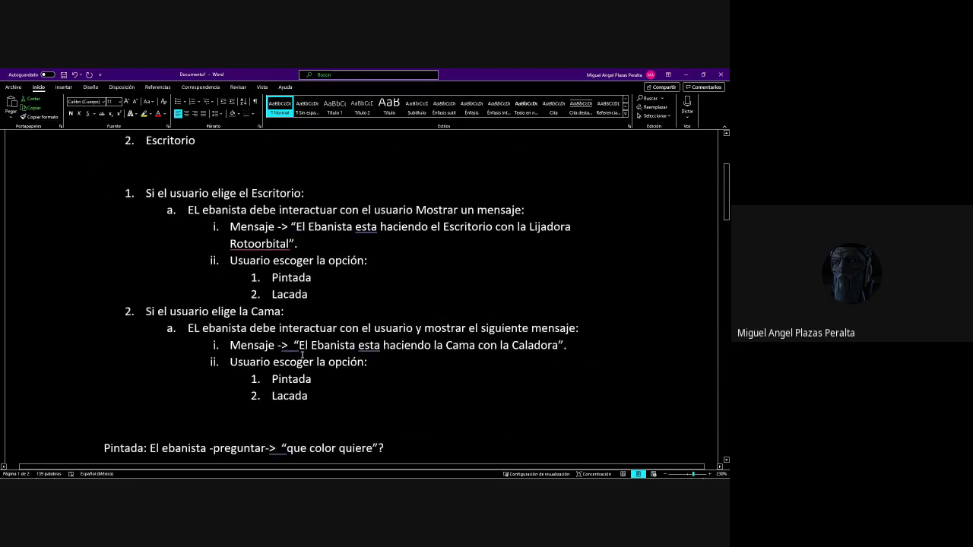
pyautogui.scroll(-3, 301, 290)
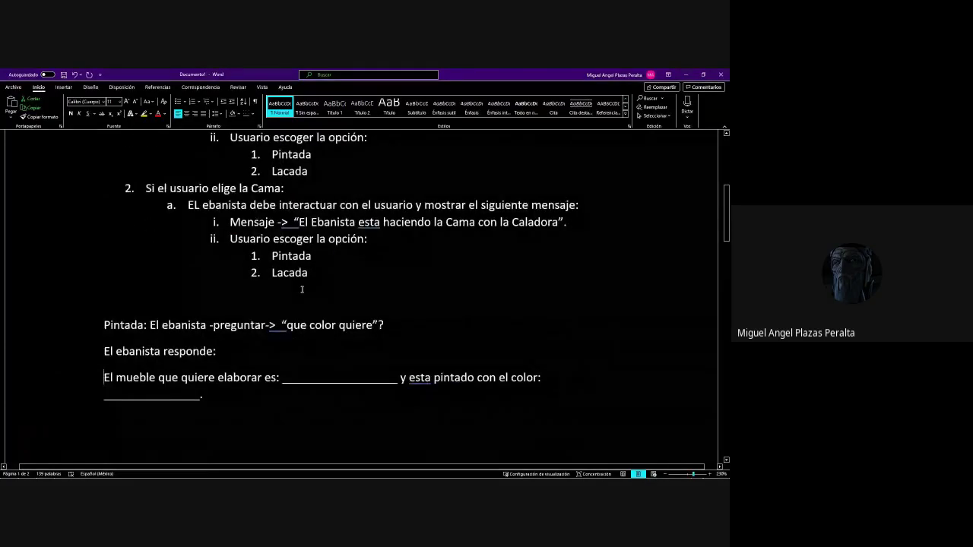
pyautogui.scroll(1, 302, 290)
pyautogui.scroll(-1, 301, 290)
pyautogui.scroll(1, 283, 402)
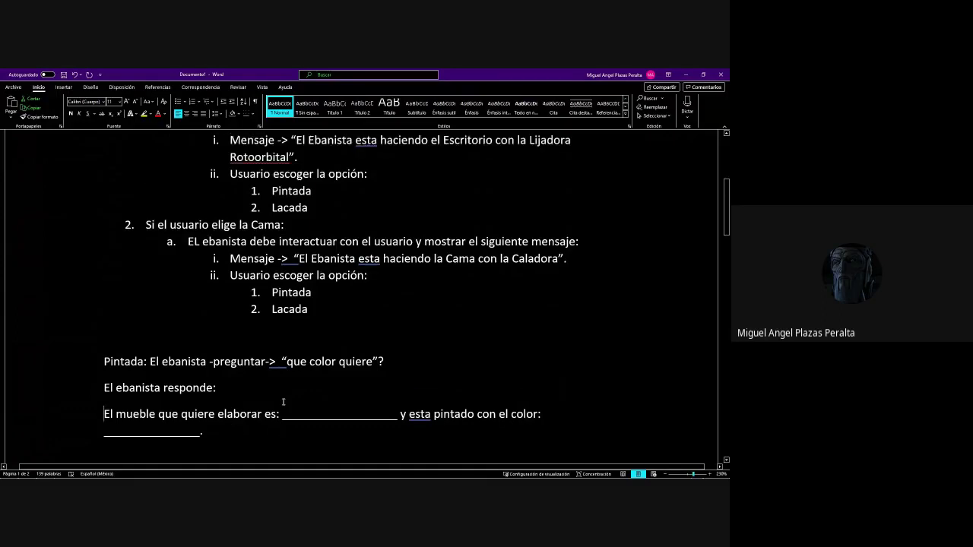
pyautogui.scroll(1, 283, 402)
pyautogui.scroll(-3, 274, 383)
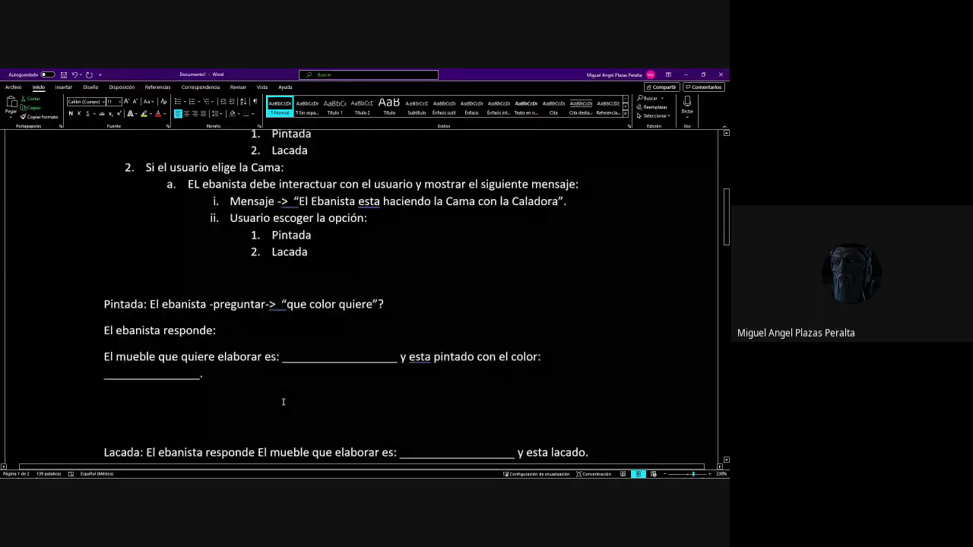
pyautogui.scroll(6, 265, 368)
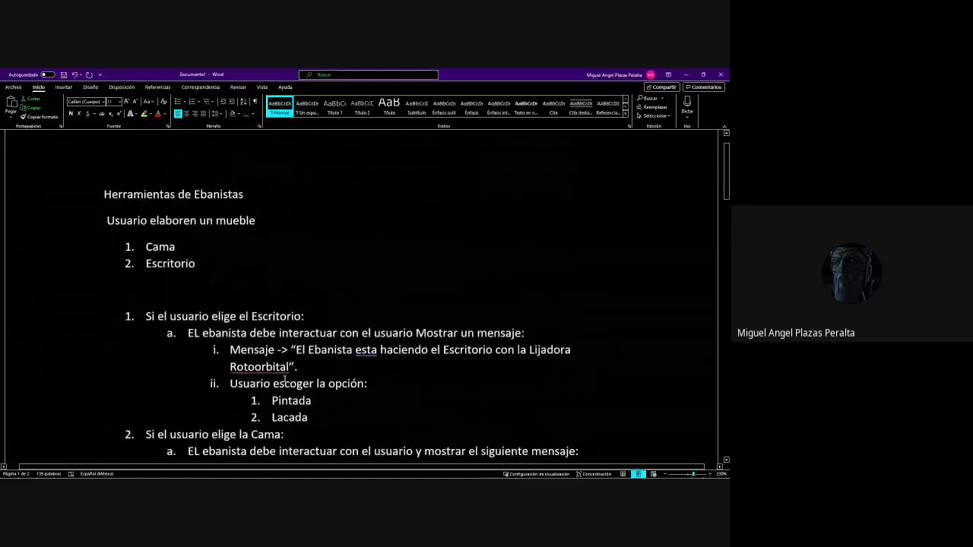
pyautogui.scroll(-1, 285, 378)
pyautogui.scroll(-2, 289, 388)
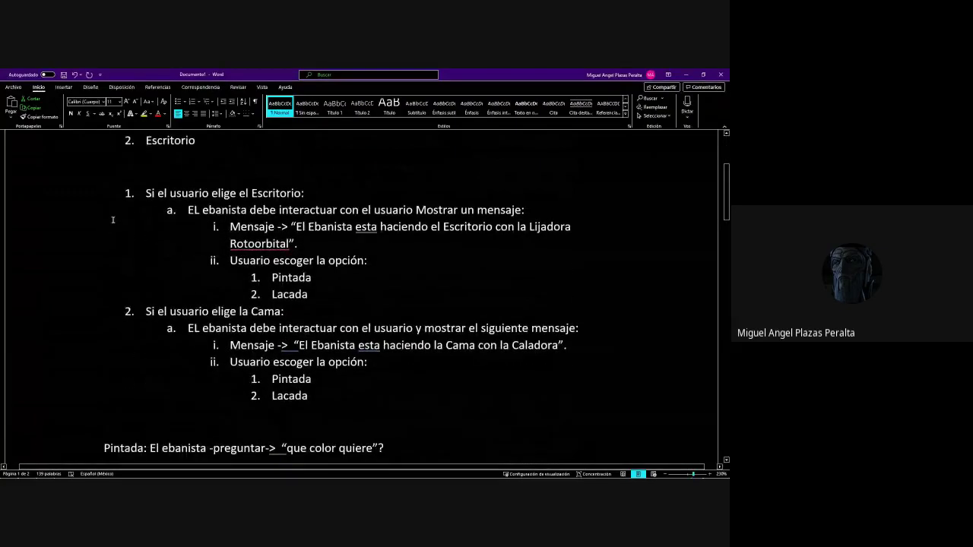
# Examine the Escritorio and Cama branches, comparing the "Usuario escoger la opción" item and its Pintada and Lacada options in each.
pyautogui.click(300, 399)
pyautogui.moveTo(116, 194); pyautogui.dragTo(333, 398)
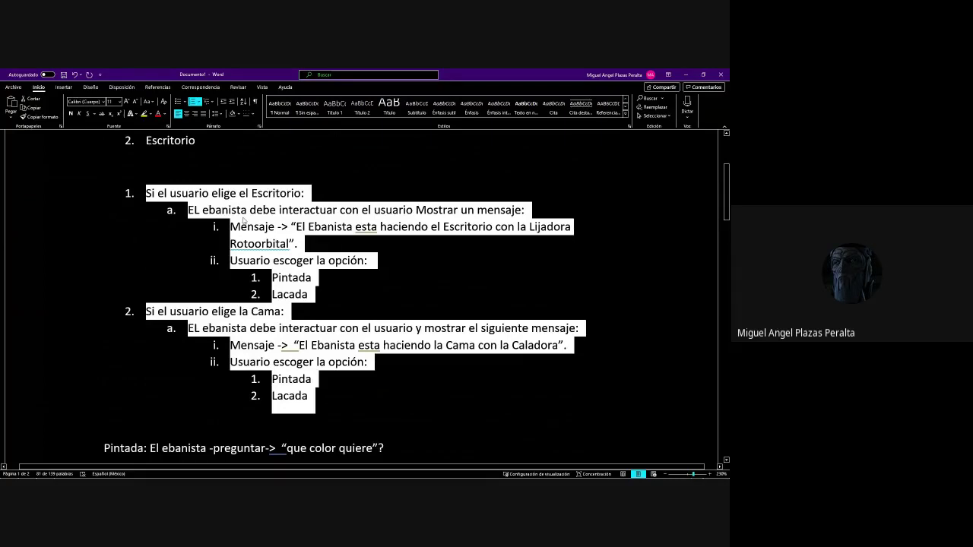
pyautogui.click(243, 218)
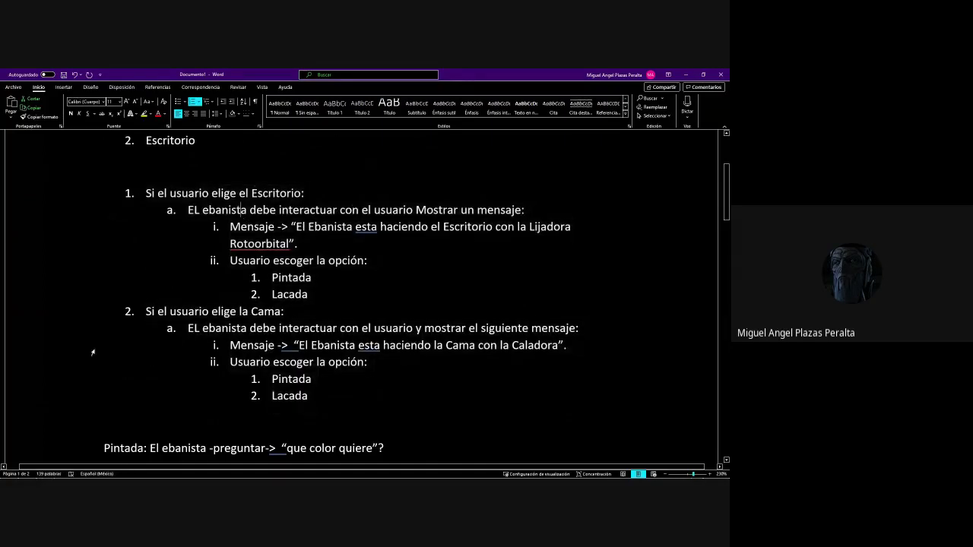
pyautogui.moveTo(229, 260); pyautogui.dragTo(313, 296)
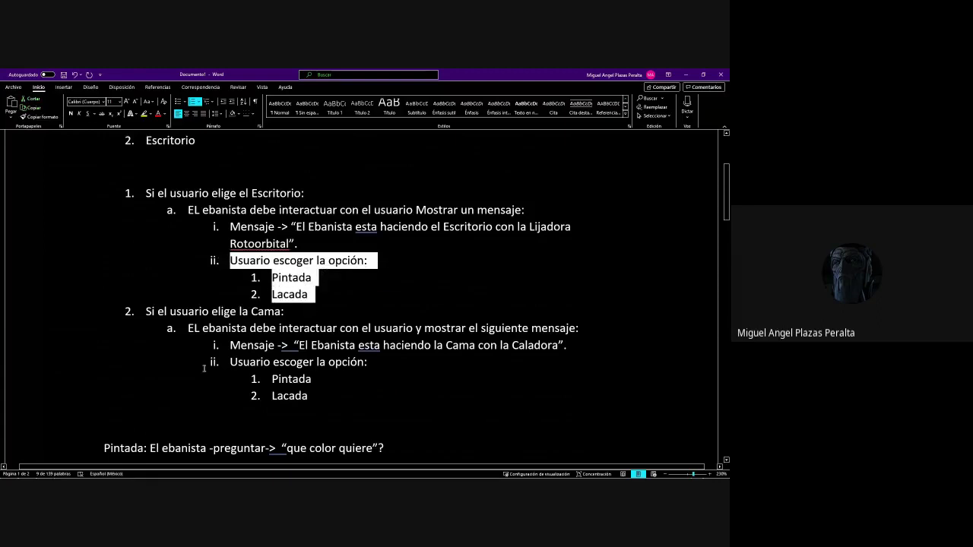
pyautogui.moveTo(203, 369); pyautogui.dragTo(352, 399)
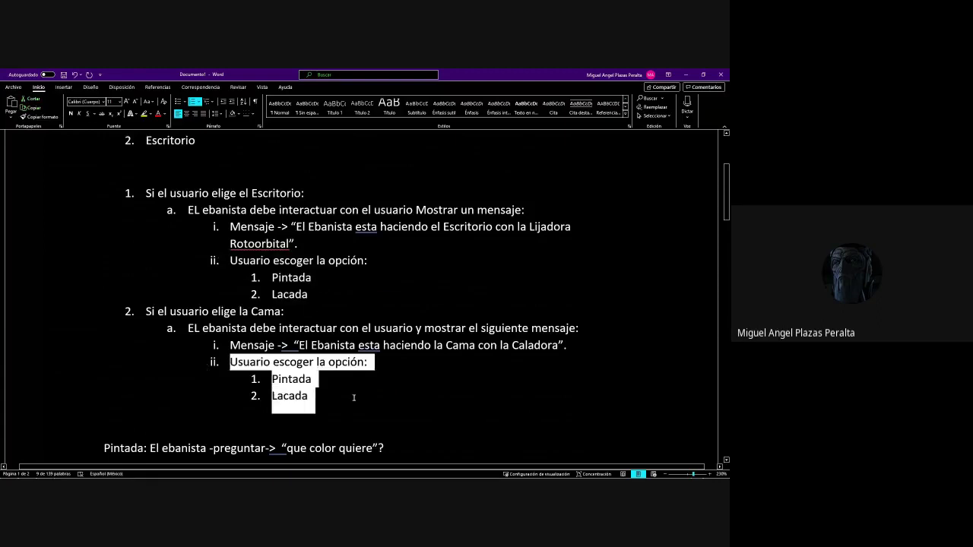
pyautogui.click(380, 283)
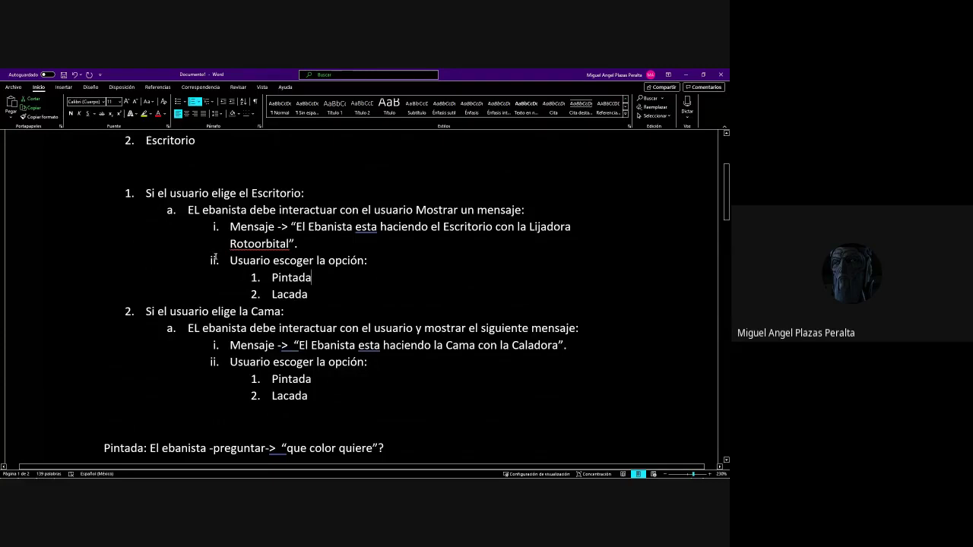
pyautogui.moveTo(216, 258); pyautogui.dragTo(307, 275)
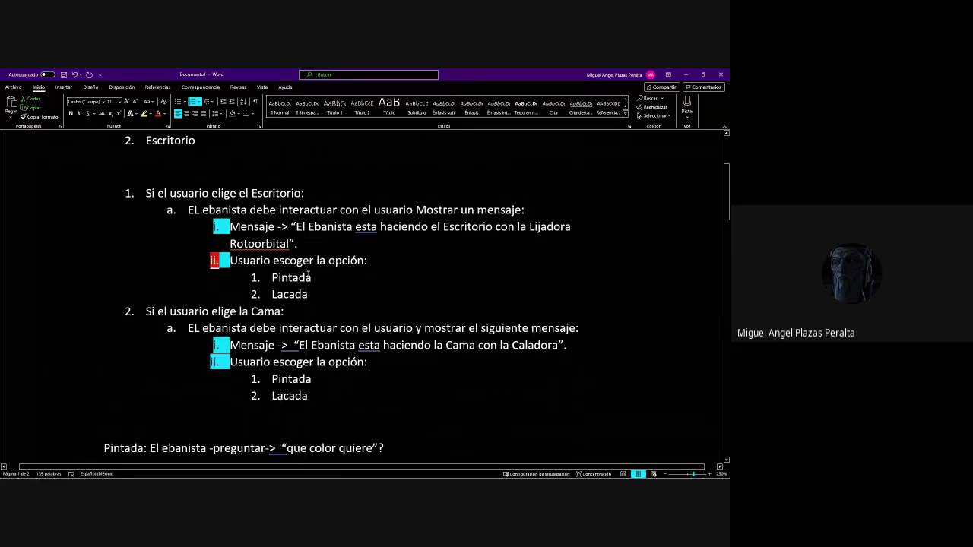
pyautogui.click(255, 277)
pyautogui.click(318, 277)
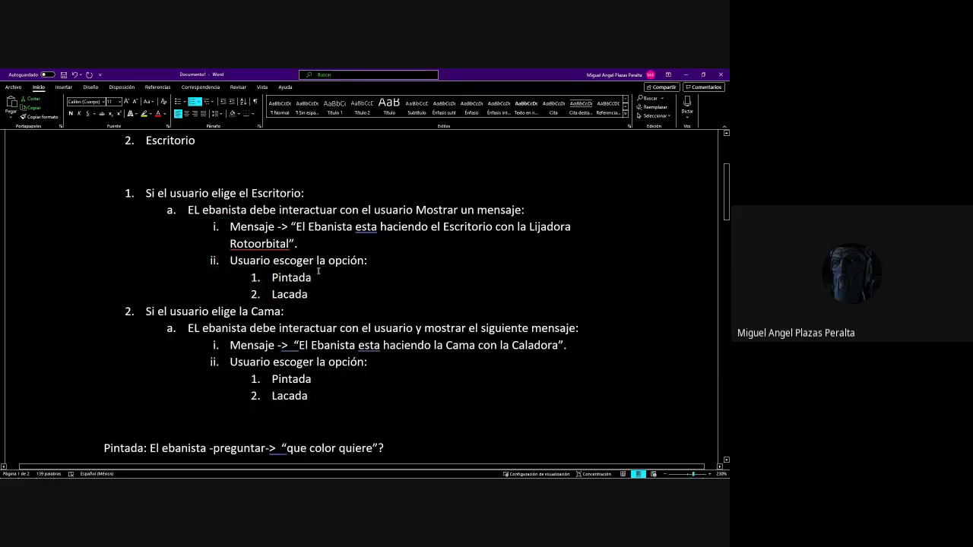
# Check the Pintada and Lacada options against their response sentences and the note on invalid numbers or characters.
pyautogui.scroll(-1, 318, 271)
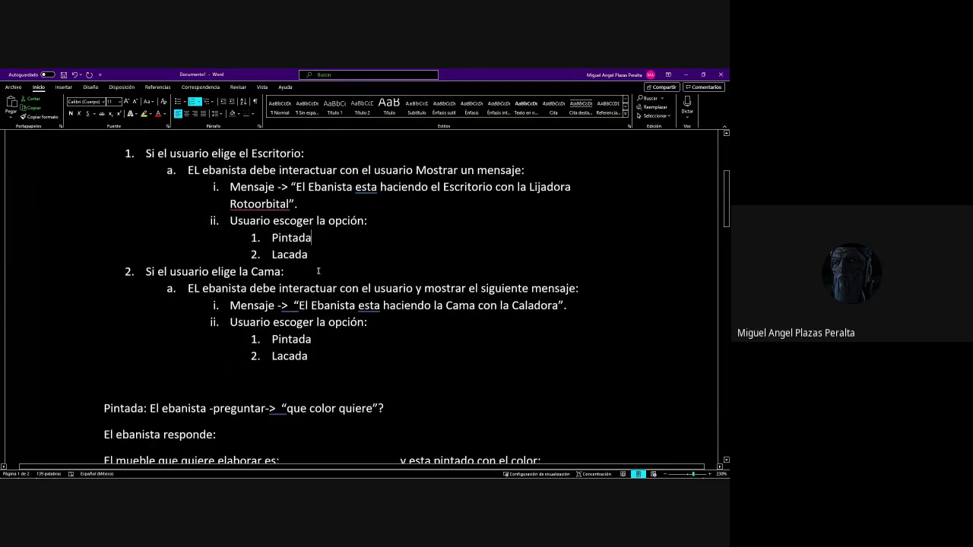
pyautogui.scroll(1, 318, 271)
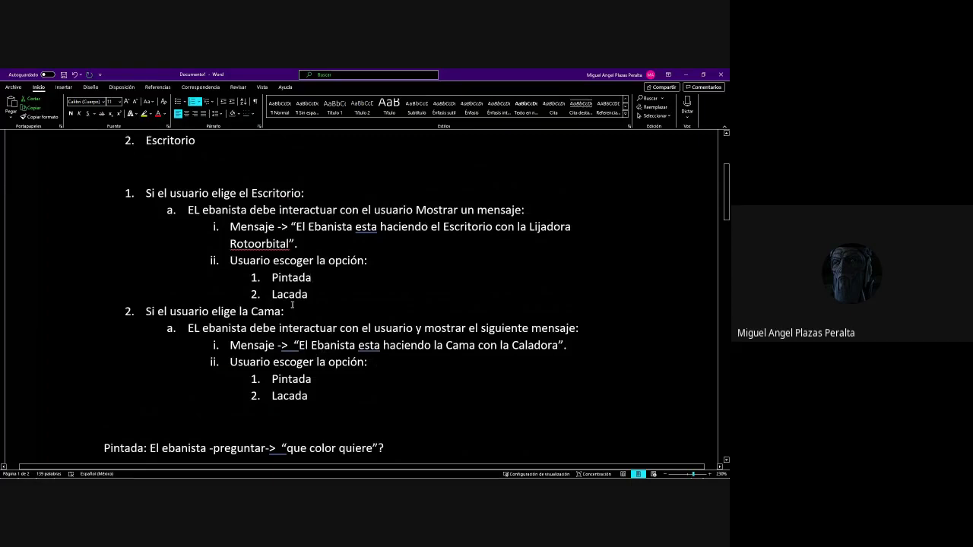
pyautogui.scroll(-1, 292, 305)
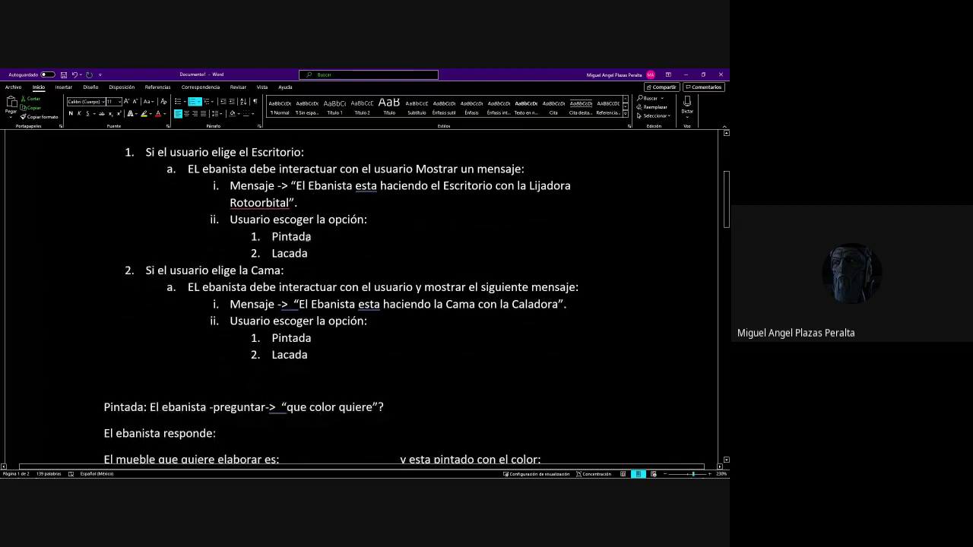
pyautogui.scroll(-2, 311, 236)
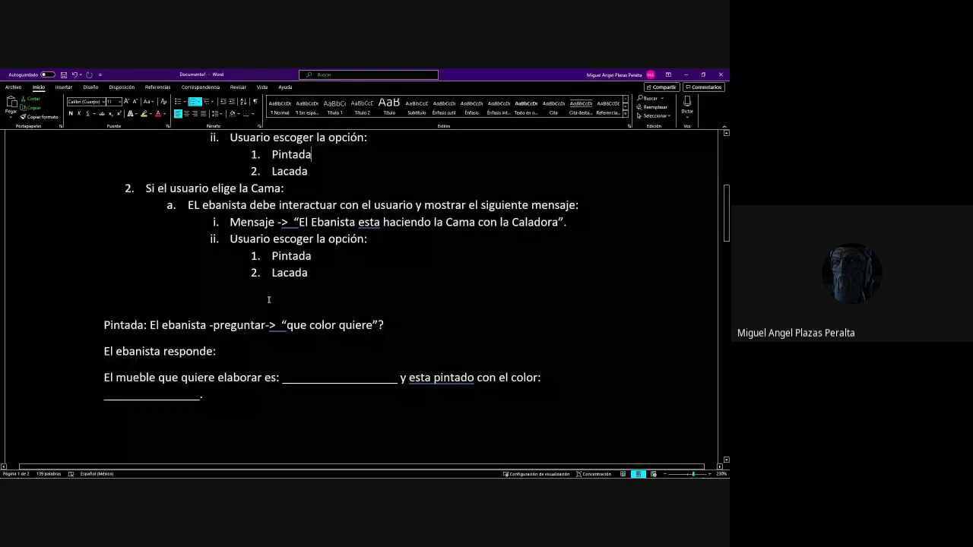
pyautogui.scroll(2, 324, 334)
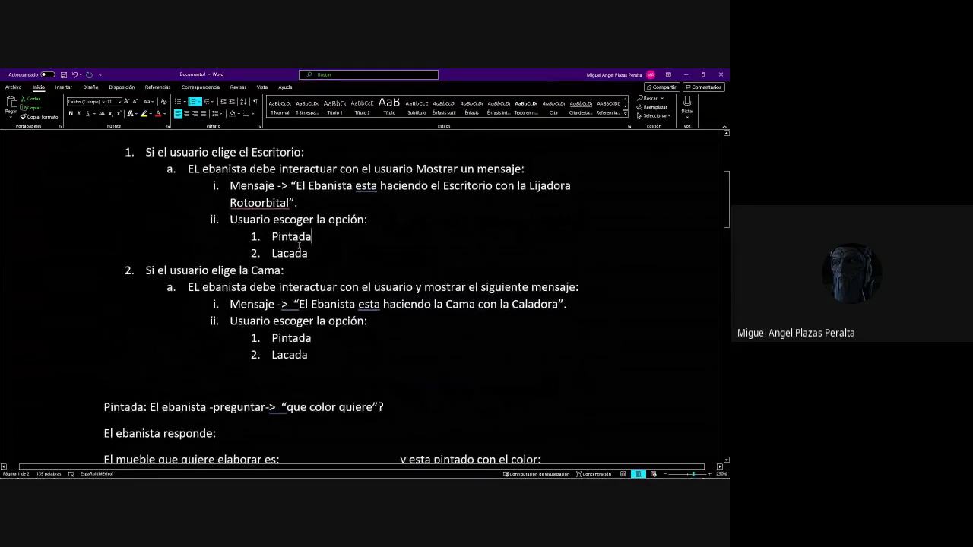
pyautogui.scroll(-3, 299, 243)
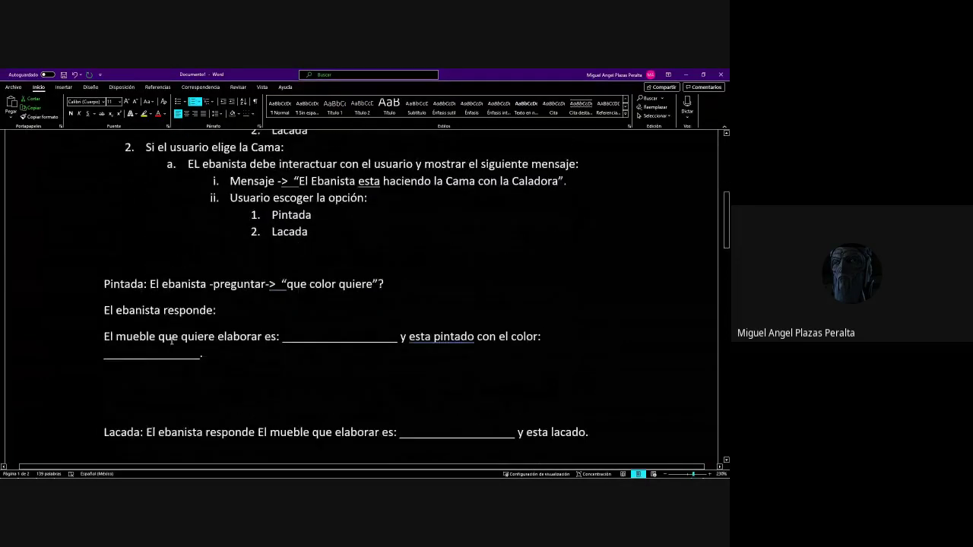
pyautogui.moveTo(104, 335); pyautogui.dragTo(193, 354)
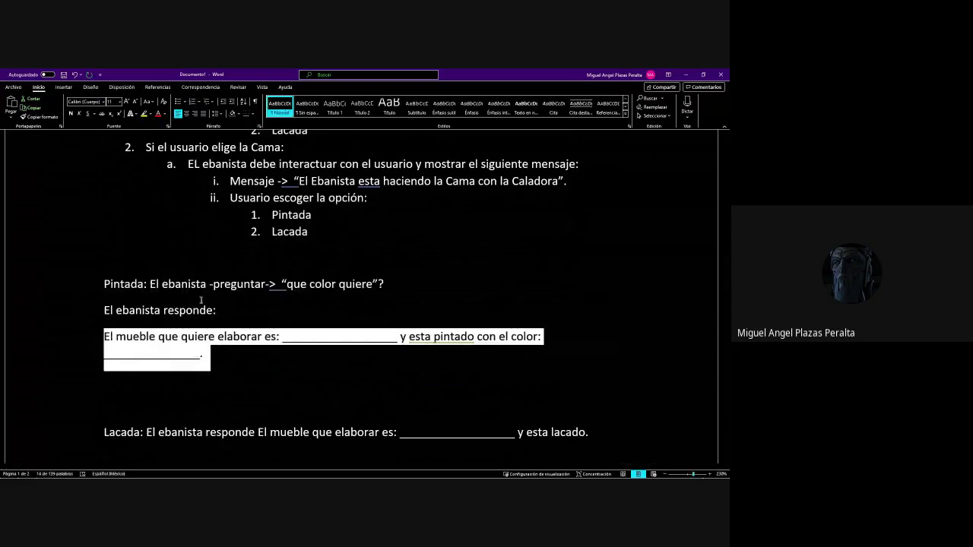
pyautogui.scroll(1, 275, 341)
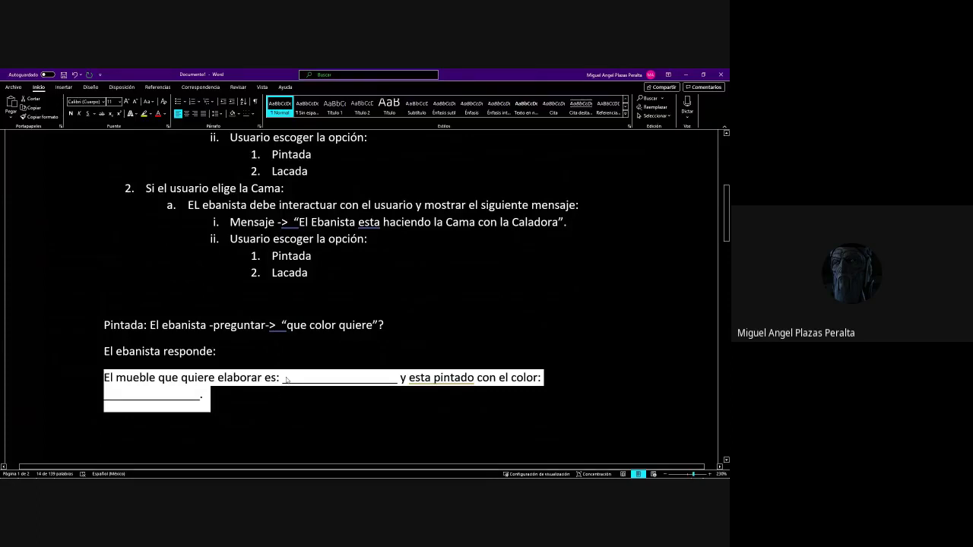
pyautogui.scroll(-3, 288, 378)
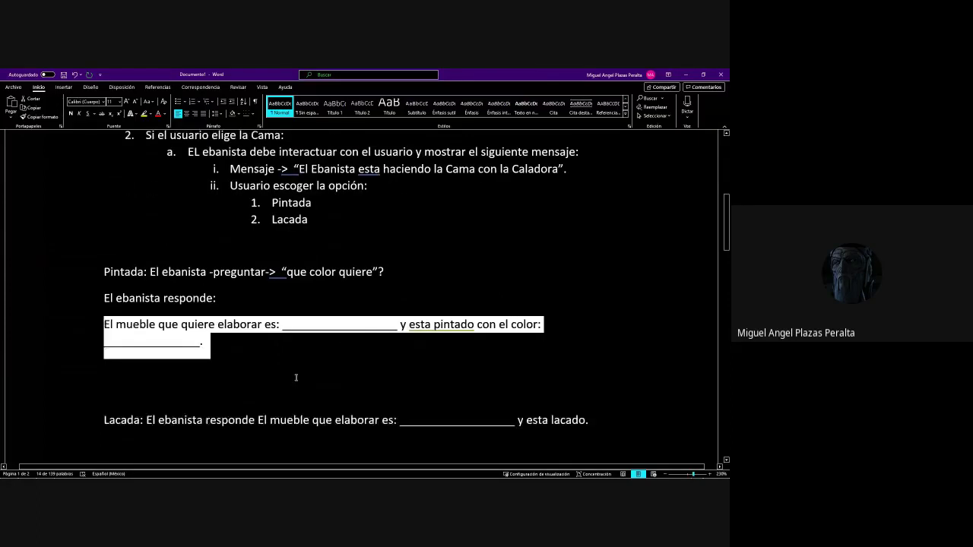
pyautogui.click(282, 339)
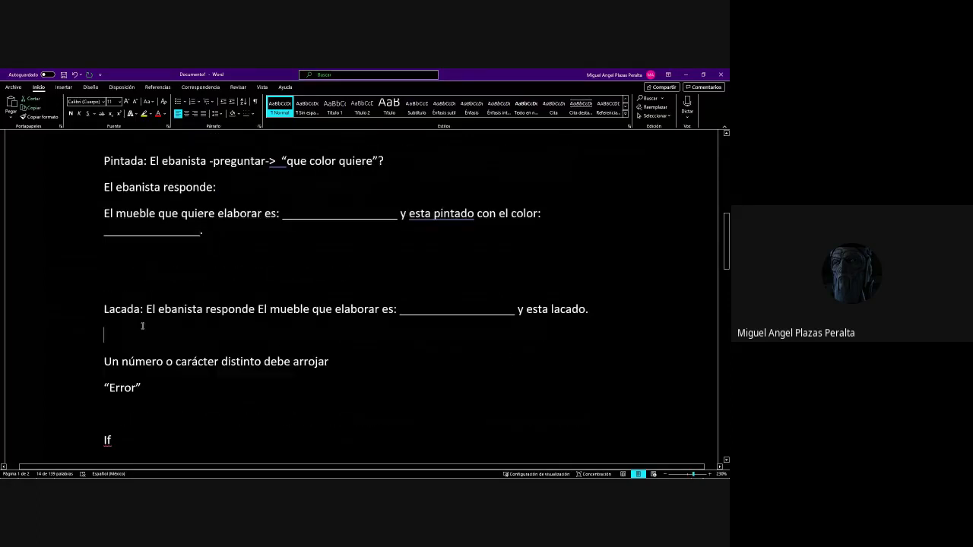
pyautogui.moveTo(104, 308); pyautogui.dragTo(434, 371)
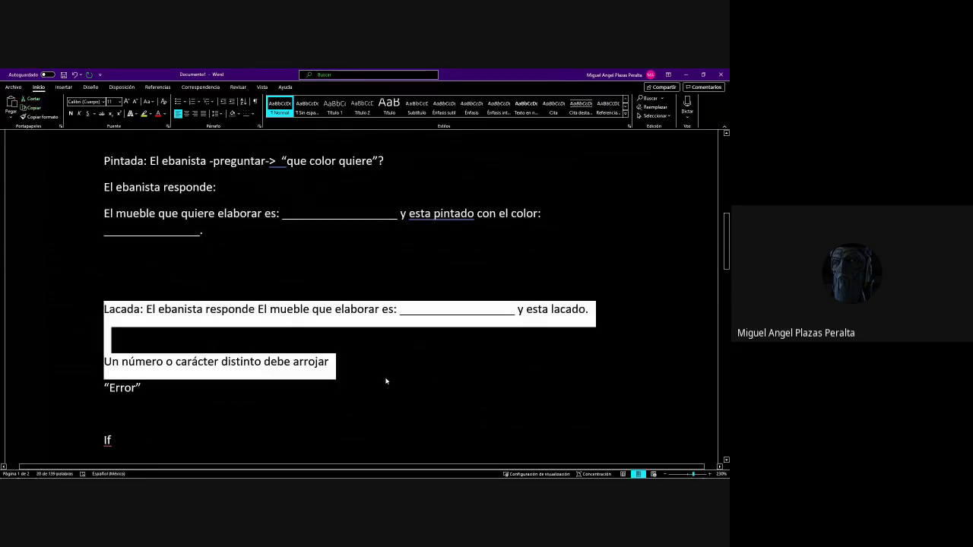
pyautogui.scroll(1, 386, 380)
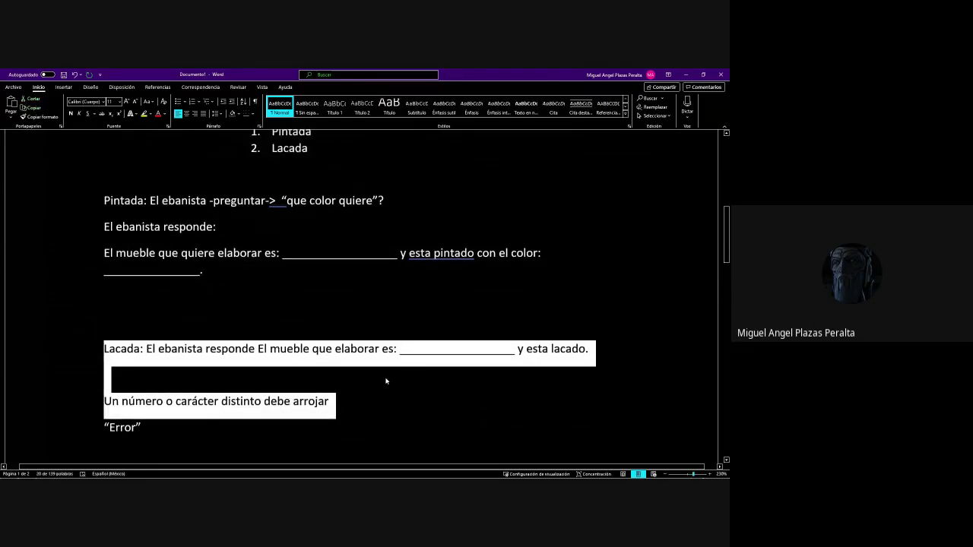
# Reduce the document zoom to 110% so that most of the exercise statement fits in view.
pyautogui.click(666, 474)
pyautogui.click(666, 474)
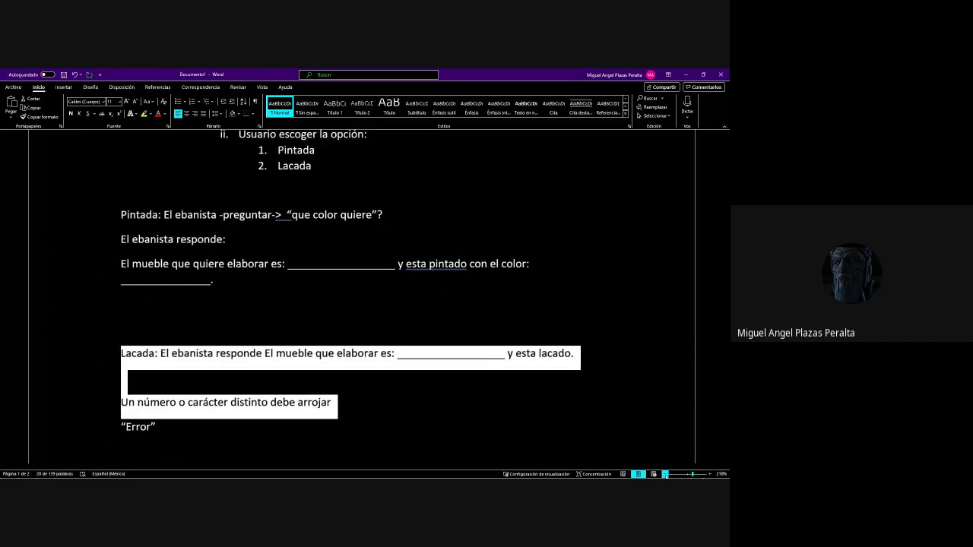
pyautogui.click(666, 474)
pyautogui.click(666, 473)
pyautogui.click(666, 474)
pyautogui.click(666, 473)
pyautogui.click(666, 473)
pyautogui.click(666, 473)
pyautogui.click(666, 473)
pyautogui.click(666, 473)
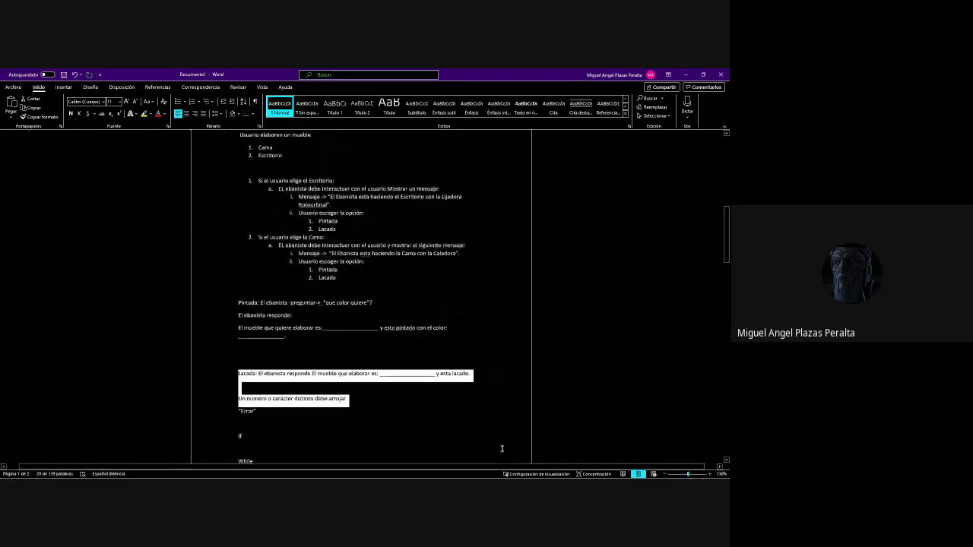
# Insert four more blank lines between the Lacada response and the note on invalid numbers or characters.
pyautogui.click(260, 389)
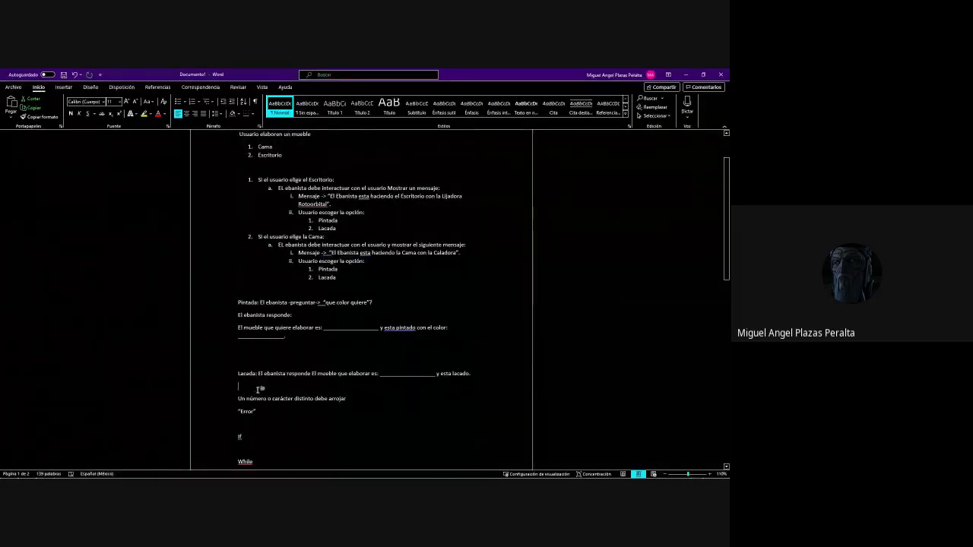
pyautogui.press('Return')
pyautogui.press('Return')
pyautogui.press('Return')
pyautogui.press('Return')
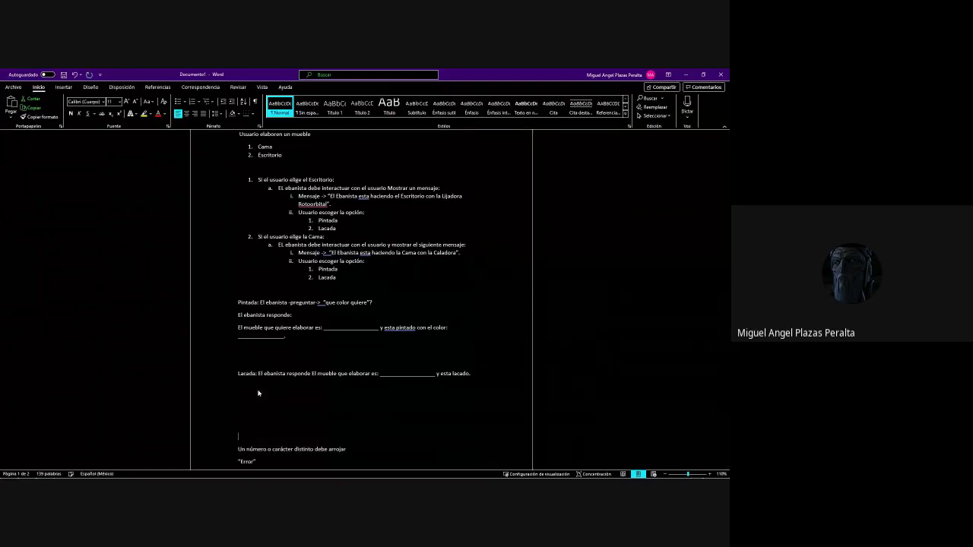
pyautogui.scroll(2, 258, 393)
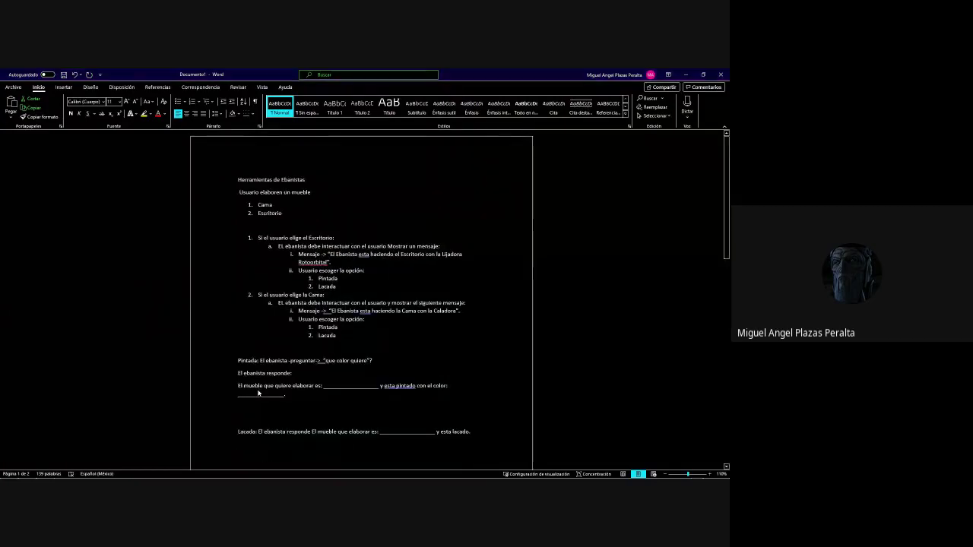
pyautogui.hotkey('alt', 'Tab')
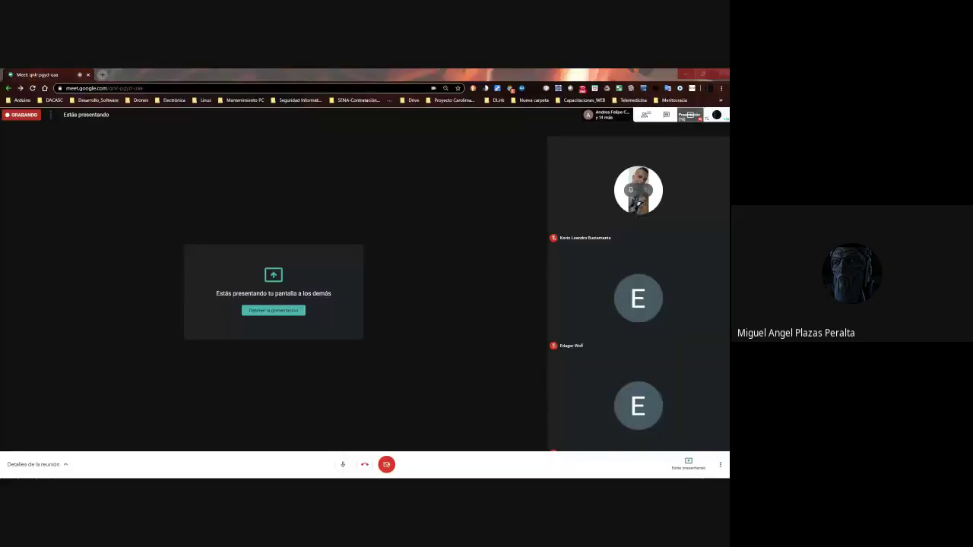
pyautogui.hotkey('alt', 'Tab')
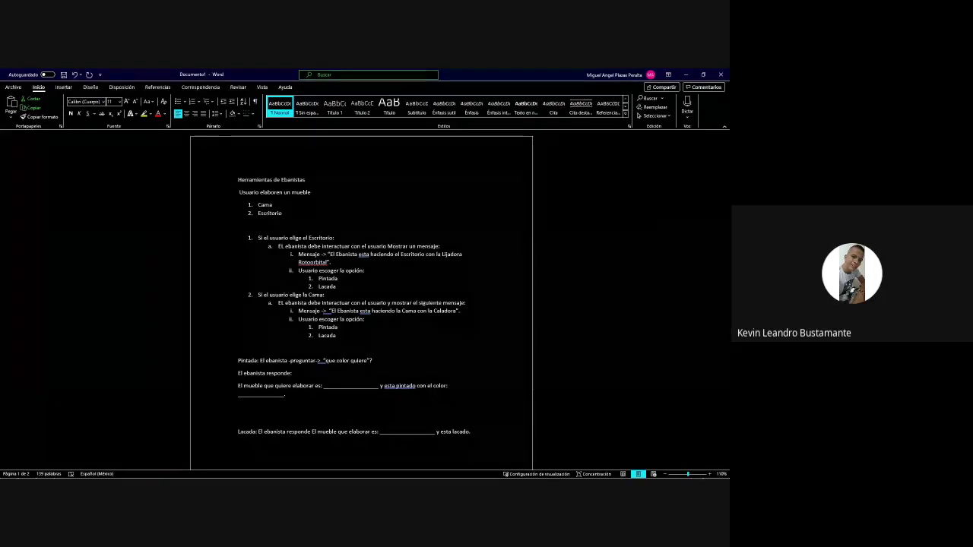
pyautogui.click(412, 374)
pyautogui.click(406, 302)
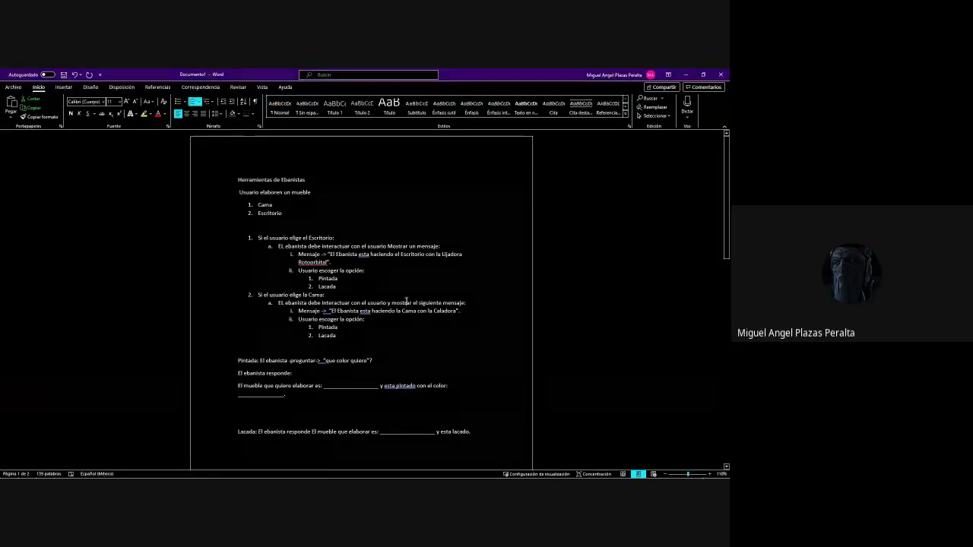
pyautogui.scroll(-2, 407, 302)
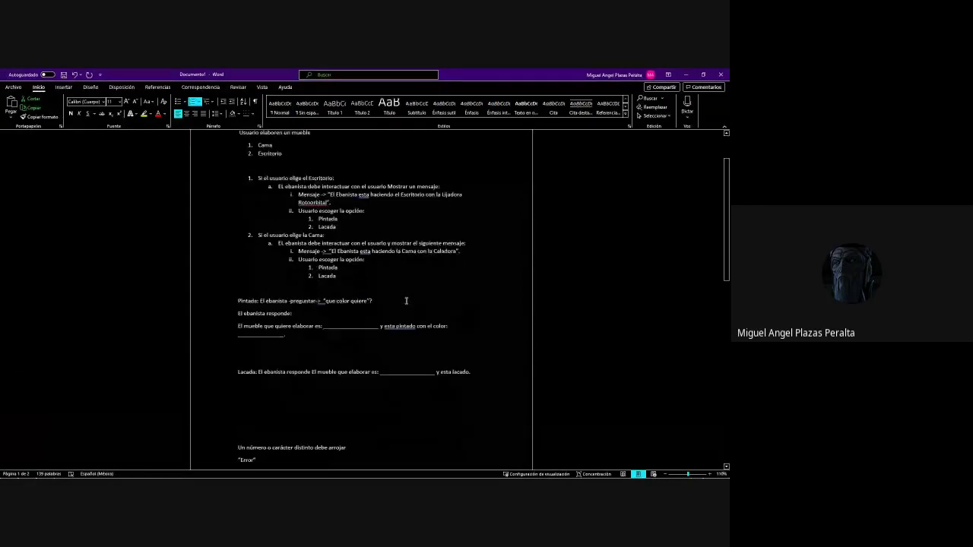
pyautogui.scroll(2, 402, 305)
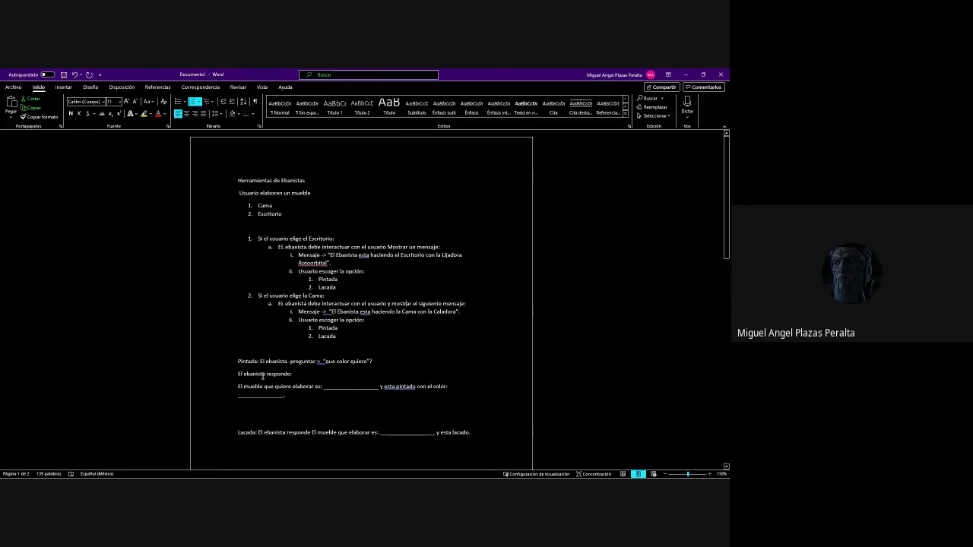
pyautogui.click(302, 350)
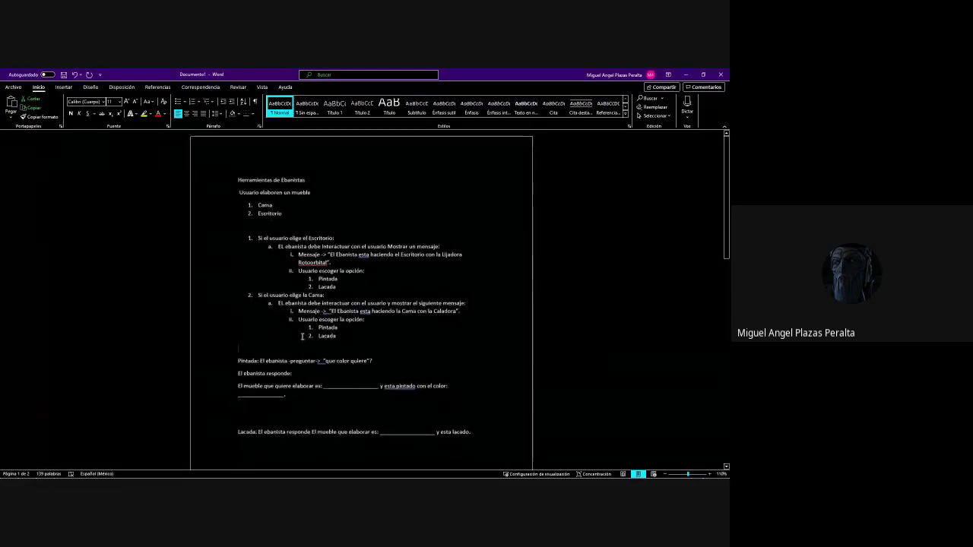
# Review the message sentences in the Escritorio and Cama branches, and the Pintada and Lacada options under Cama.
pyautogui.click(250, 238)
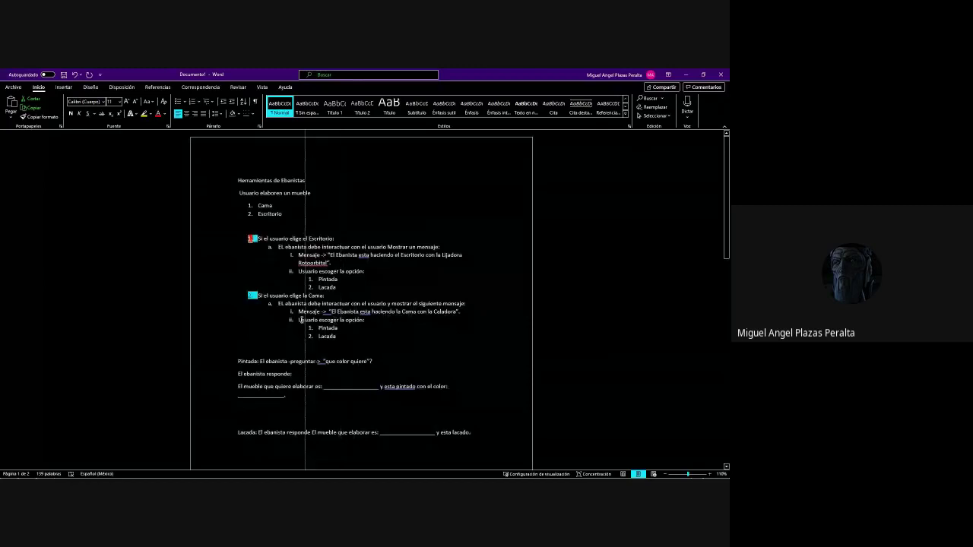
pyautogui.click(311, 238)
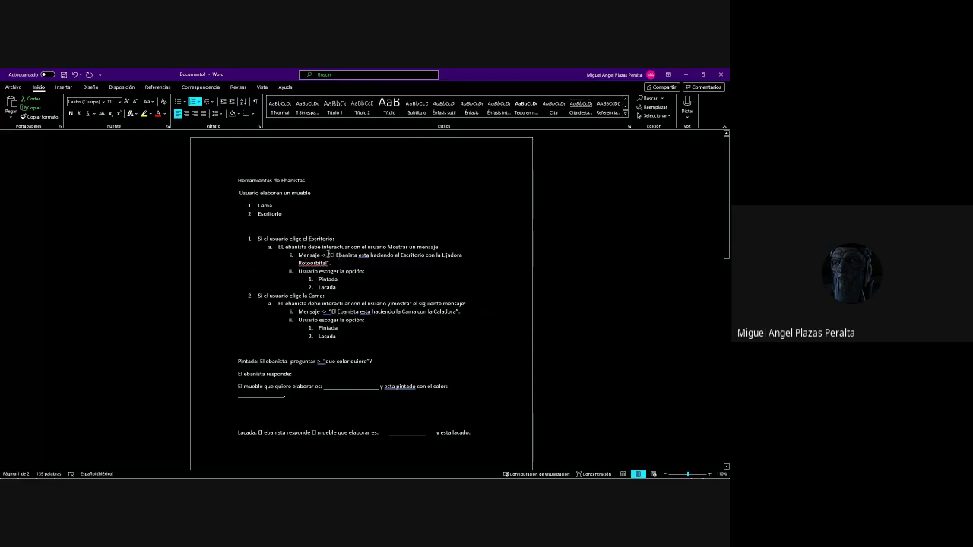
pyautogui.moveTo(328, 255); pyautogui.dragTo(330, 263)
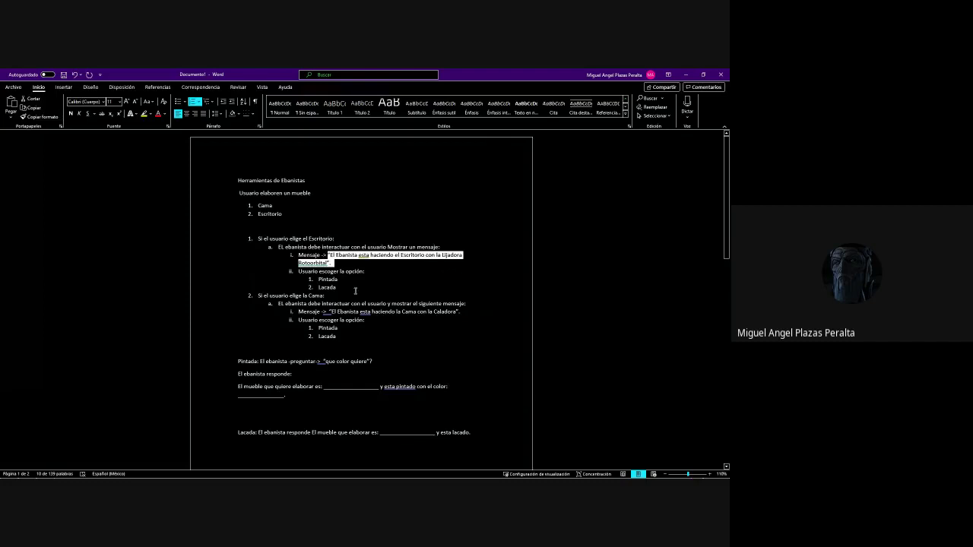
pyautogui.click(355, 291)
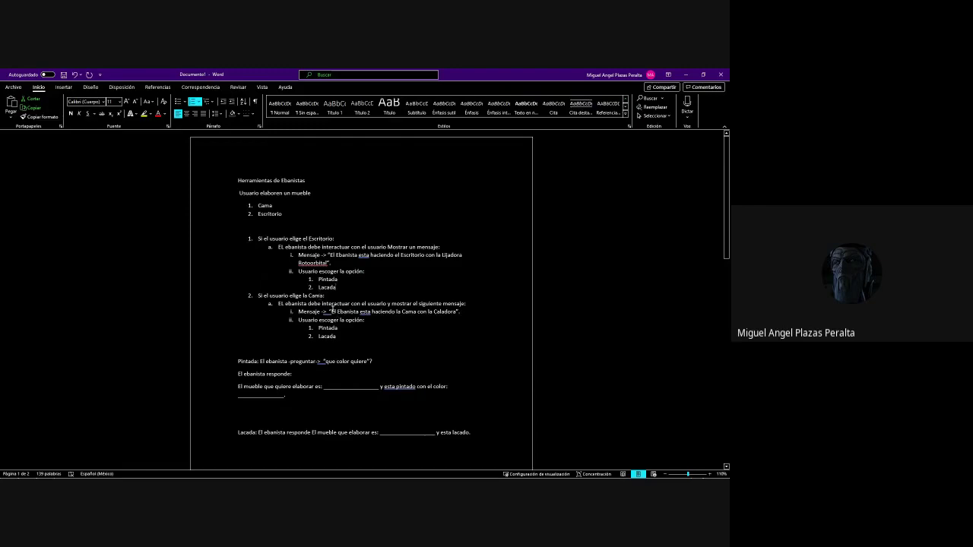
pyautogui.moveTo(322, 312); pyautogui.dragTo(456, 313)
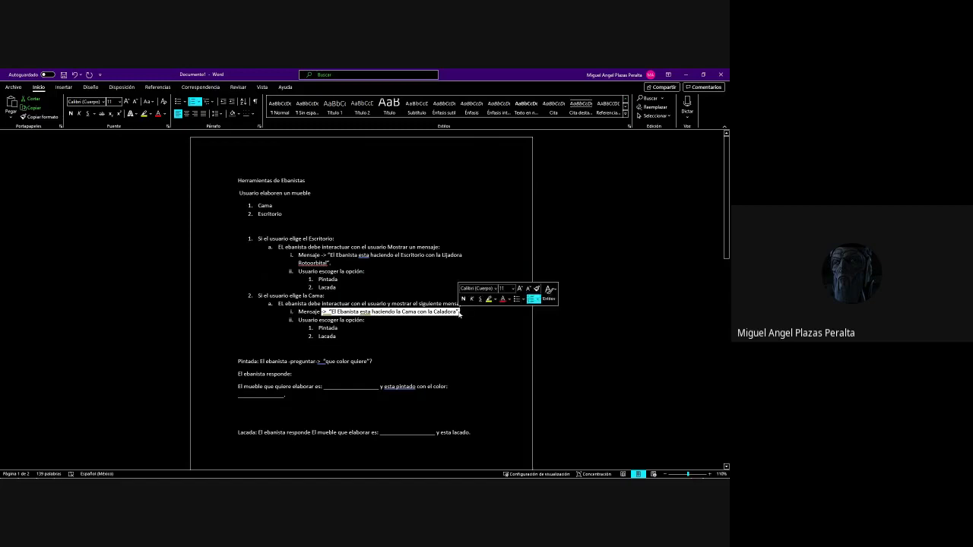
pyautogui.click(339, 327)
pyautogui.moveTo(297, 320); pyautogui.dragTo(345, 339)
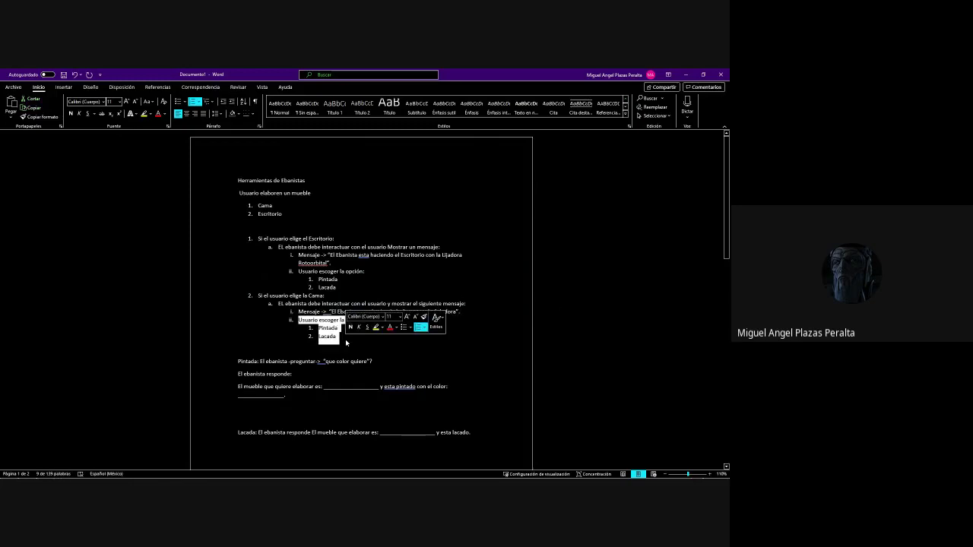
pyautogui.click(345, 339)
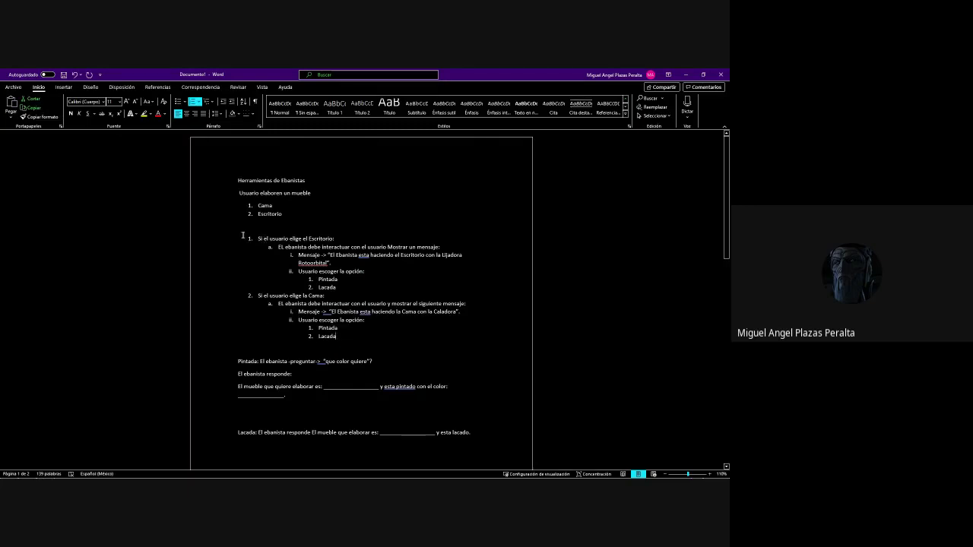
# Compare the "Usuario escoger la opción" item across both furniture branches and re-read the Cama message about the Caladora.
pyautogui.moveTo(245, 238); pyautogui.dragTo(330, 345)
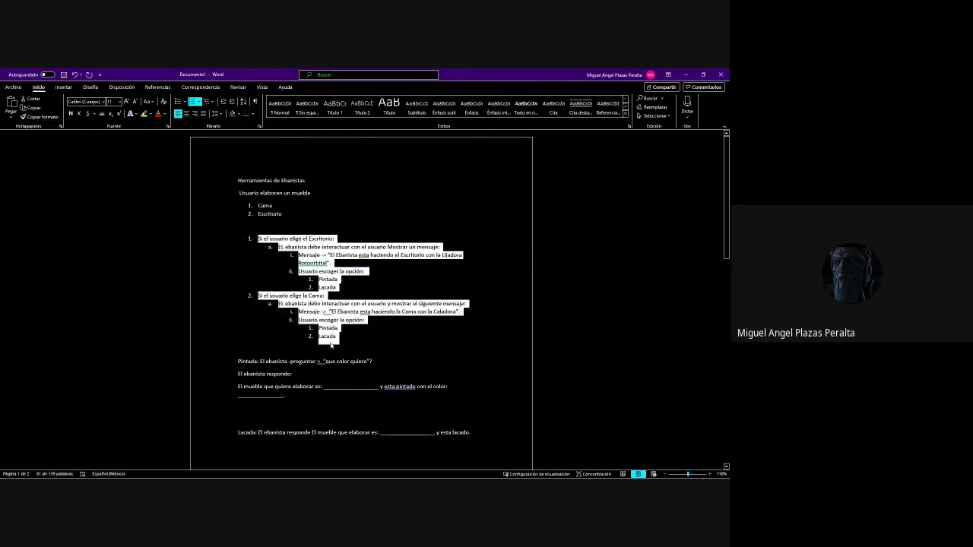
pyautogui.click(339, 327)
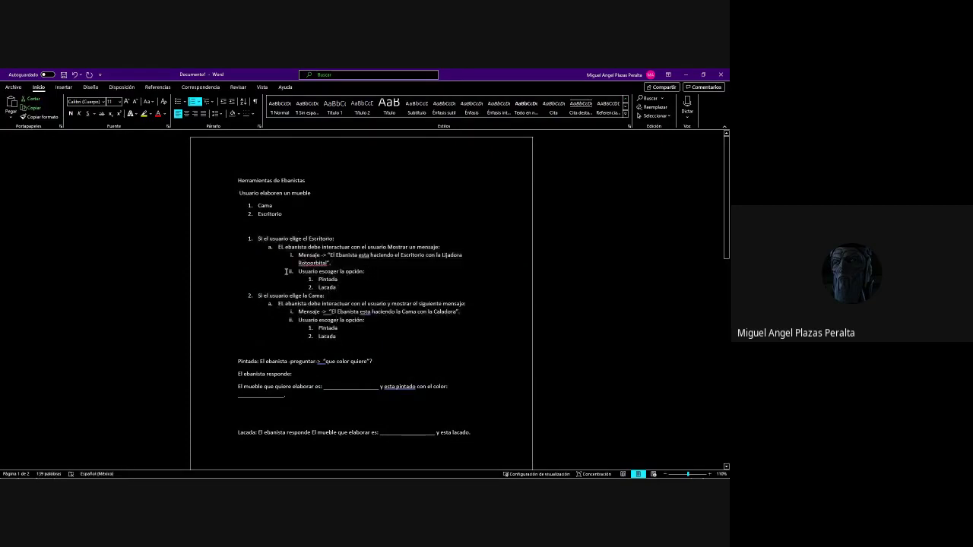
pyautogui.moveTo(310, 275); pyautogui.dragTo(336, 288)
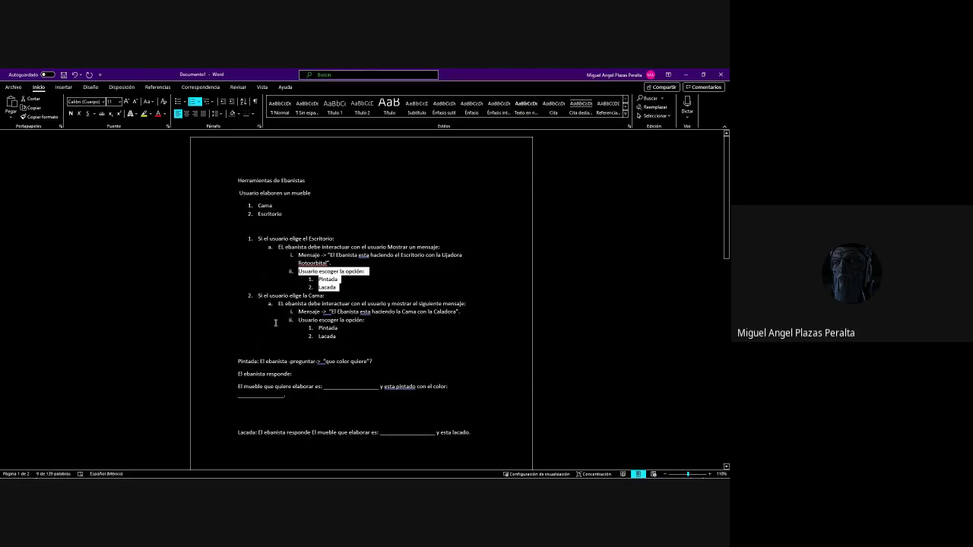
pyautogui.click(289, 319)
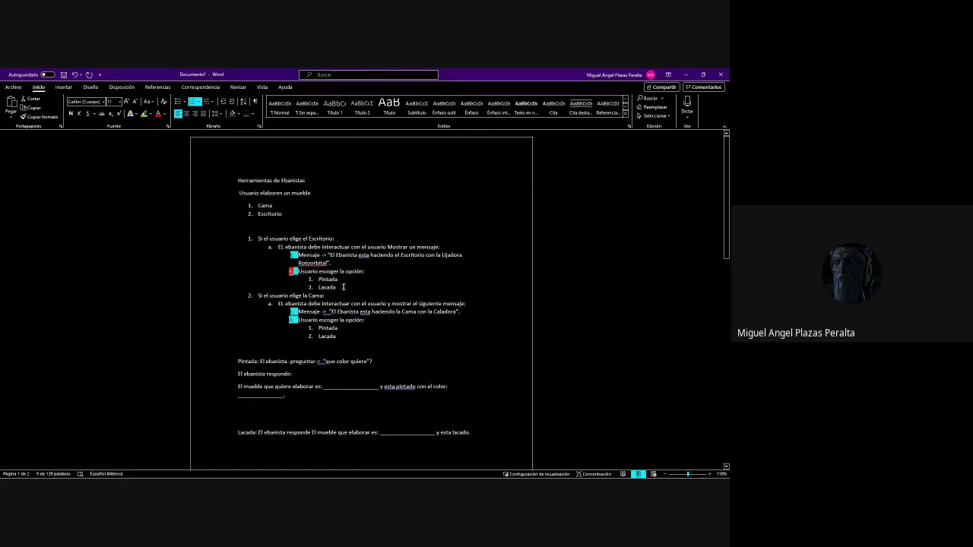
pyautogui.click(322, 312)
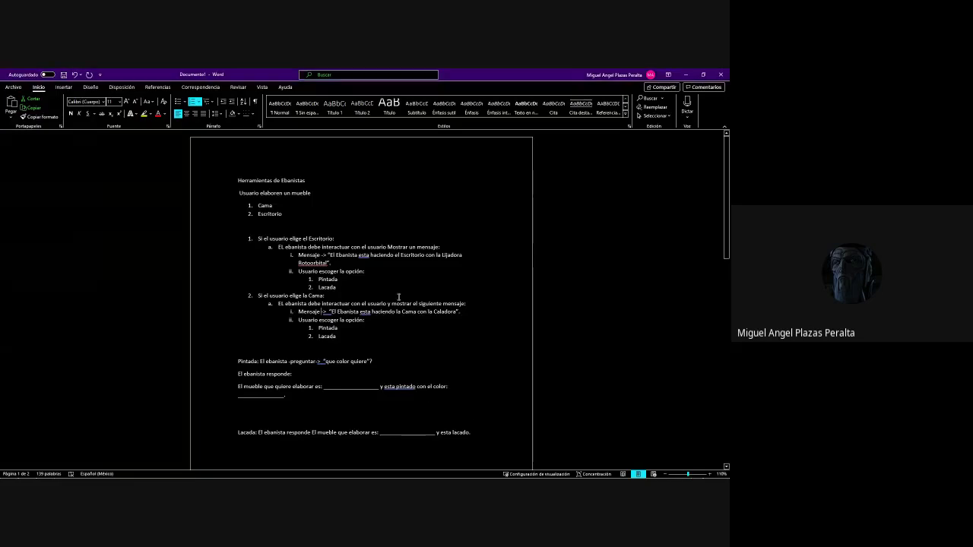
pyautogui.click(307, 264)
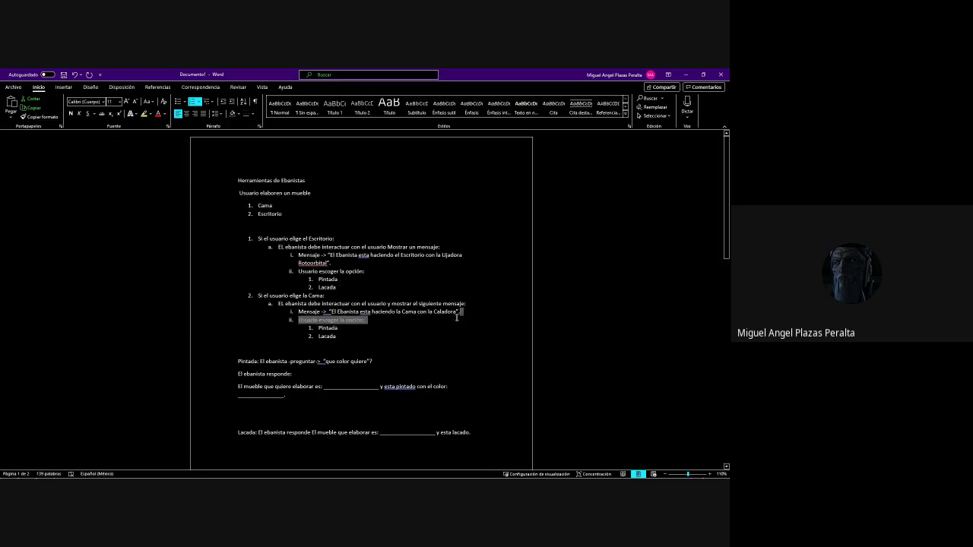
pyautogui.moveTo(460, 312); pyautogui.dragTo(326, 314)
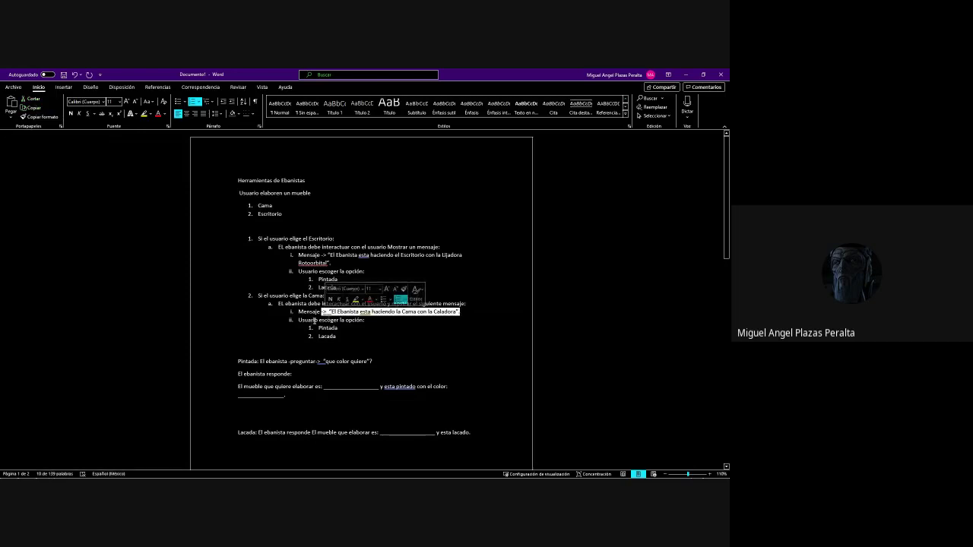
pyautogui.click(355, 340)
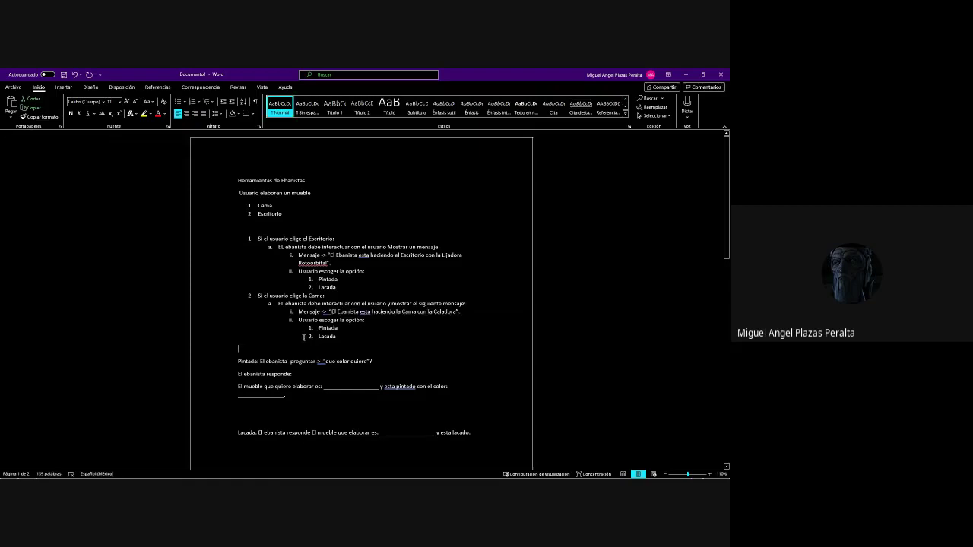
# Examine the whole conditional list from the Escritorio step to the last Lacada option, together with the Pintada and Lacada responses below it.
pyautogui.moveTo(240, 229); pyautogui.dragTo(318, 321)
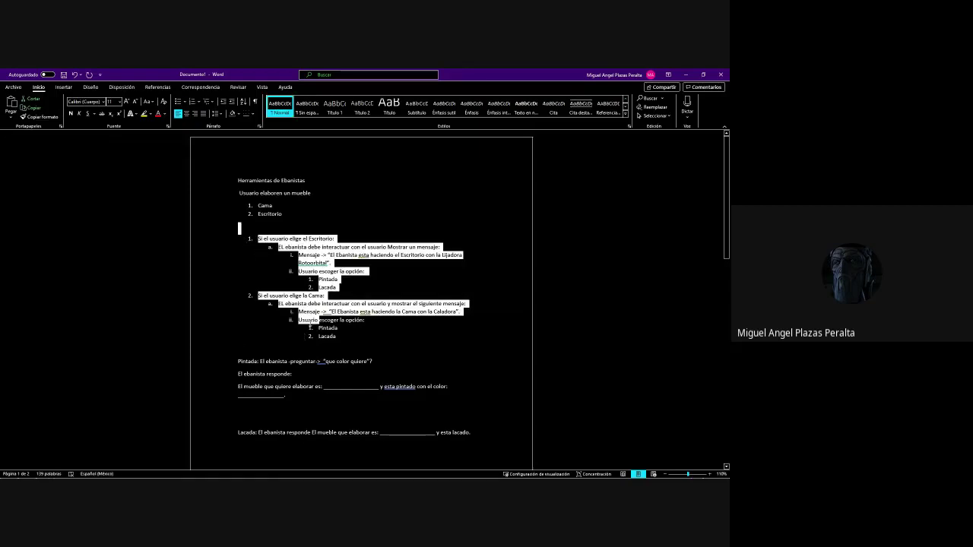
pyautogui.moveTo(318, 321); pyautogui.dragTo(240, 350)
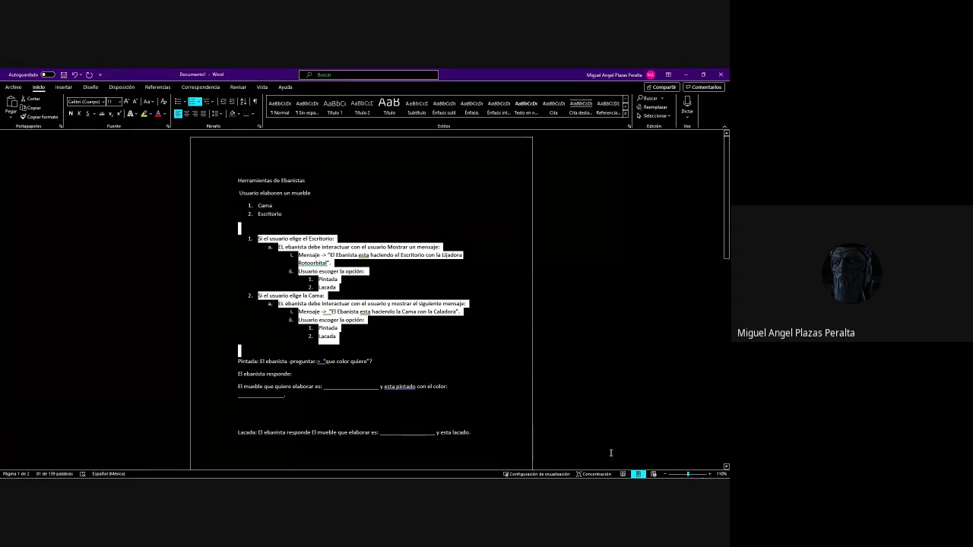
pyautogui.hotkey('alt', 'Tab')
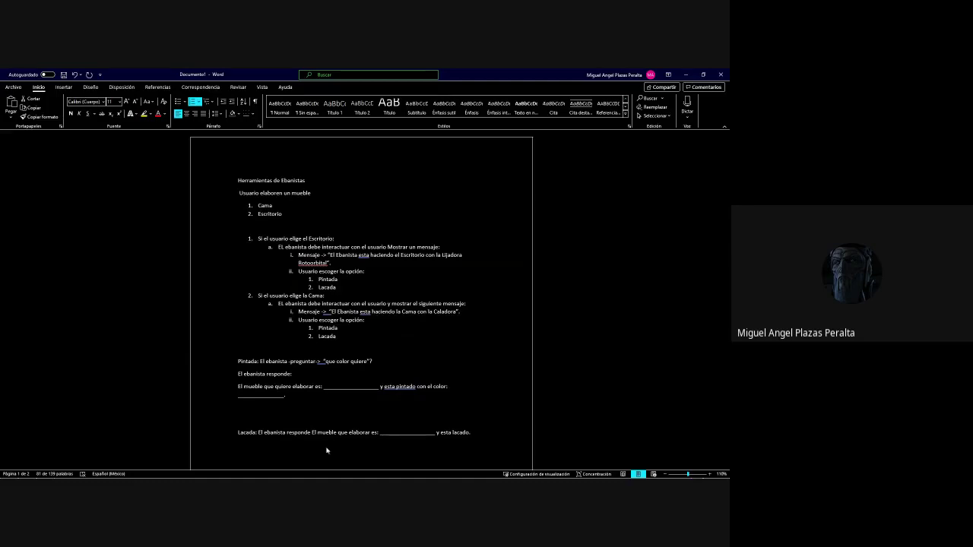
pyautogui.keyDown('shift'); pyautogui.click(323, 352); pyautogui.keyUp('shift')
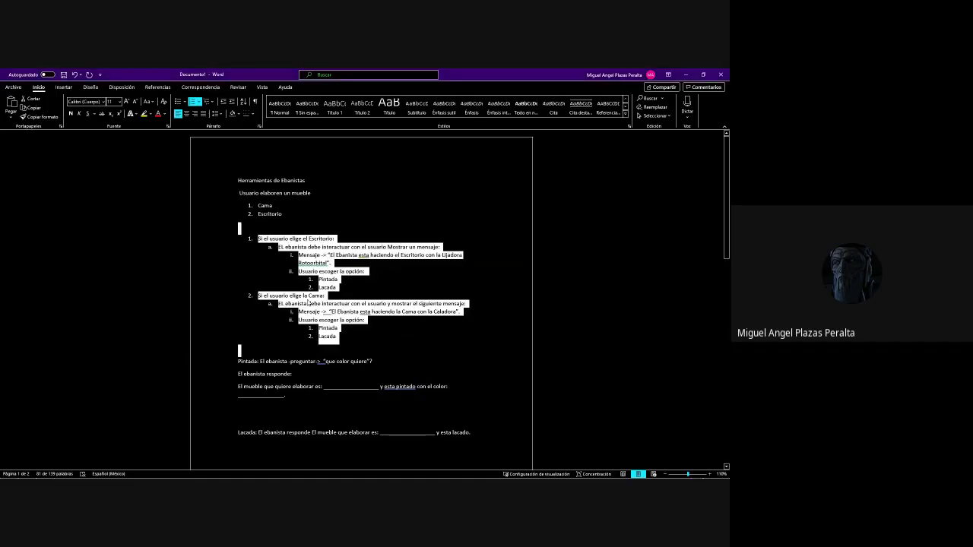
pyautogui.moveTo(352, 340)
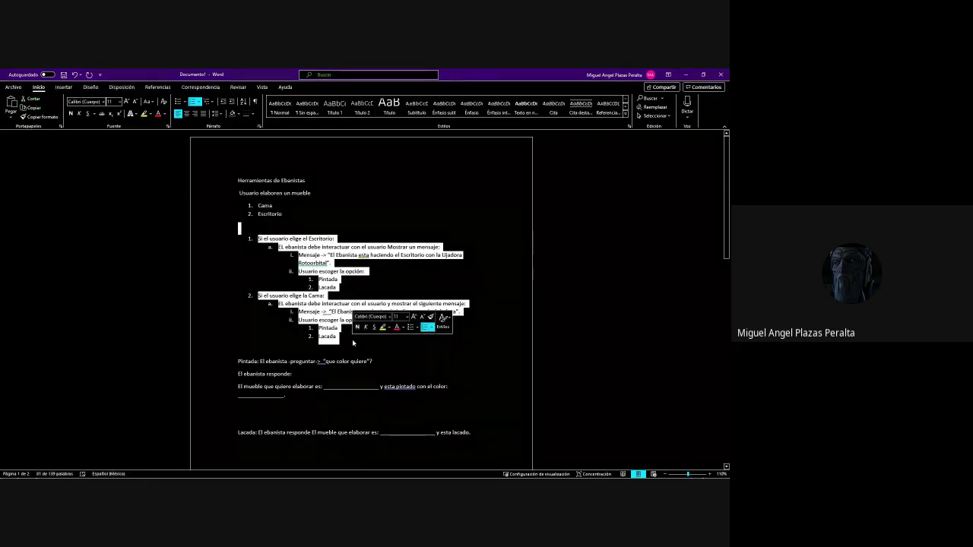
pyautogui.click(352, 307)
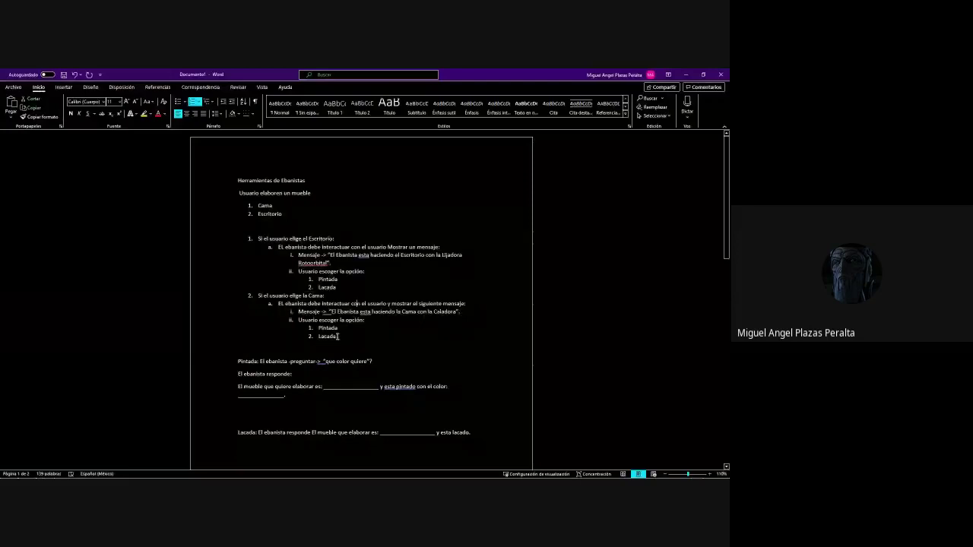
pyautogui.moveTo(339, 337); pyautogui.dragTo(376, 347)
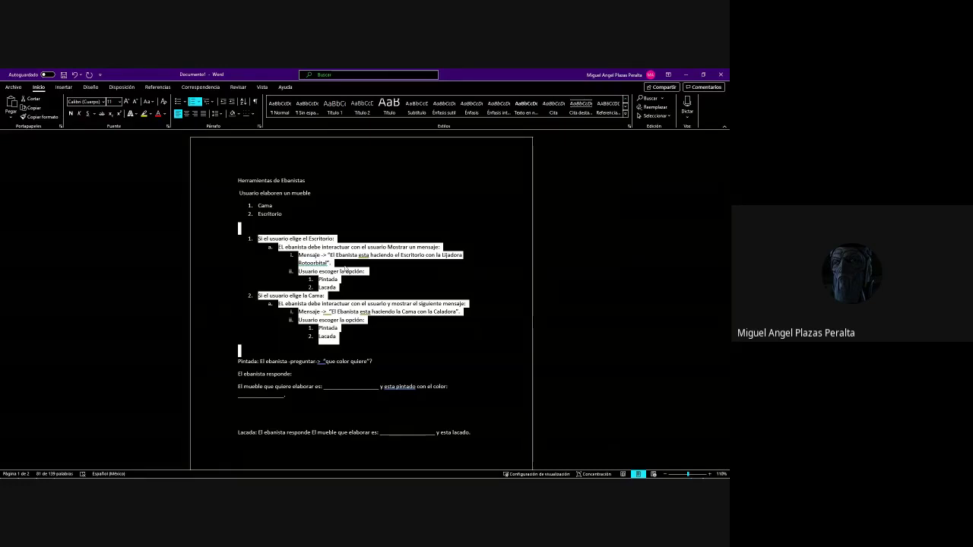
pyautogui.click(365, 280)
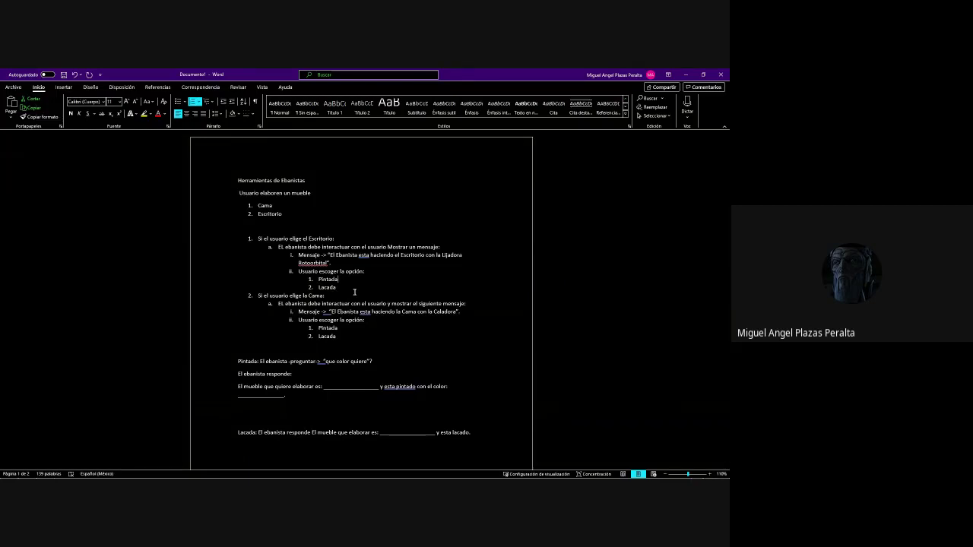
pyautogui.scroll(-1, 354, 291)
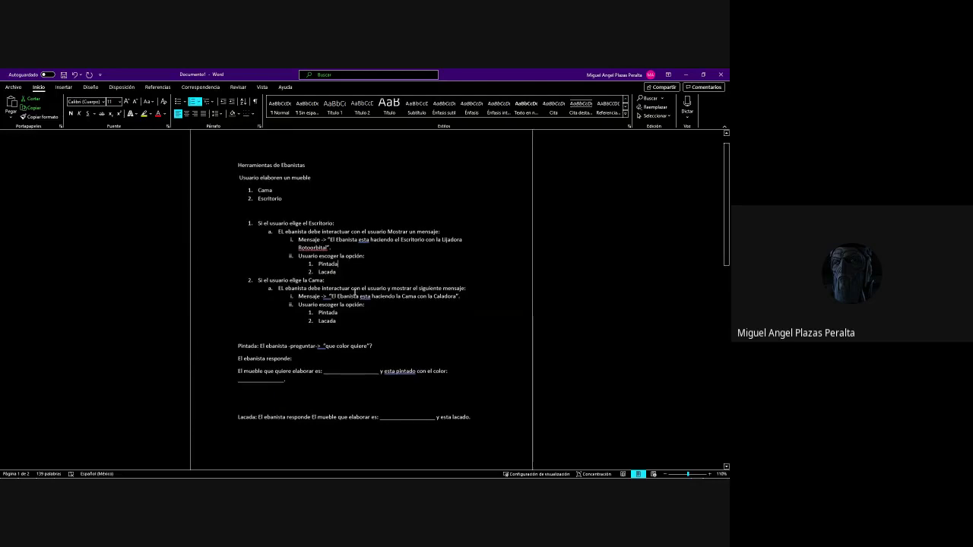
pyautogui.scroll(-1, 355, 292)
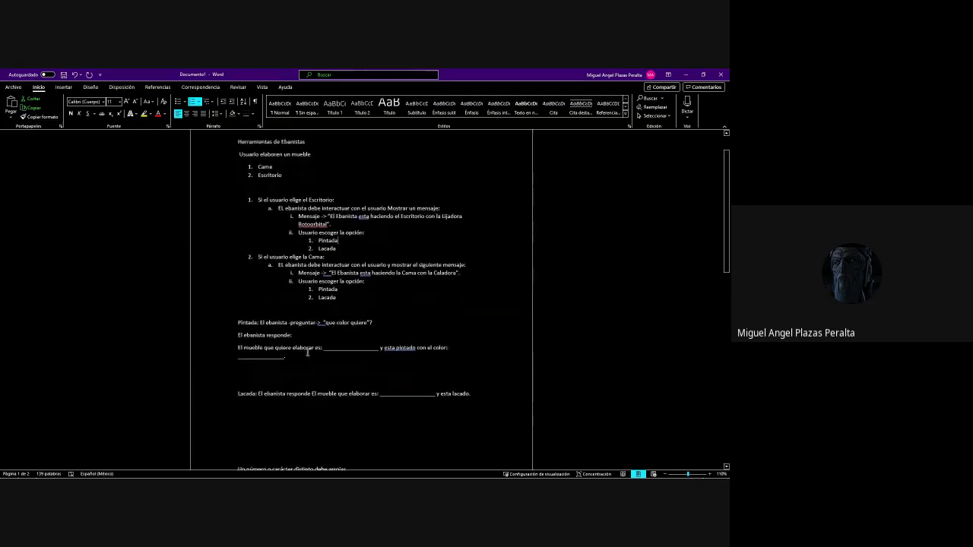
pyautogui.click(420, 327)
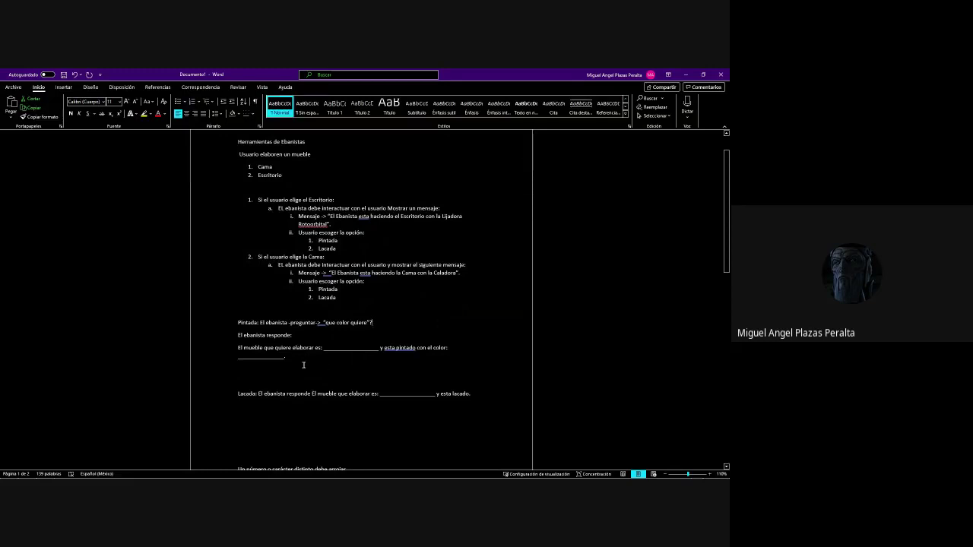
# Split the Lacada line after "El ebanista responde" so the response sentence starts on its own line.
pyautogui.scroll(-1, 303, 365)
pyautogui.moveTo(238, 375); pyautogui.dragTo(479, 381)
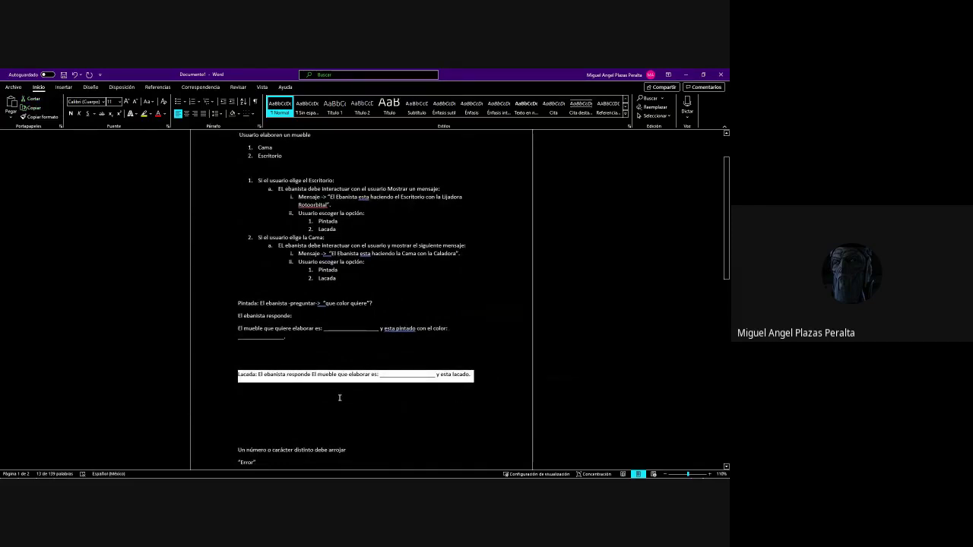
pyautogui.click(313, 375)
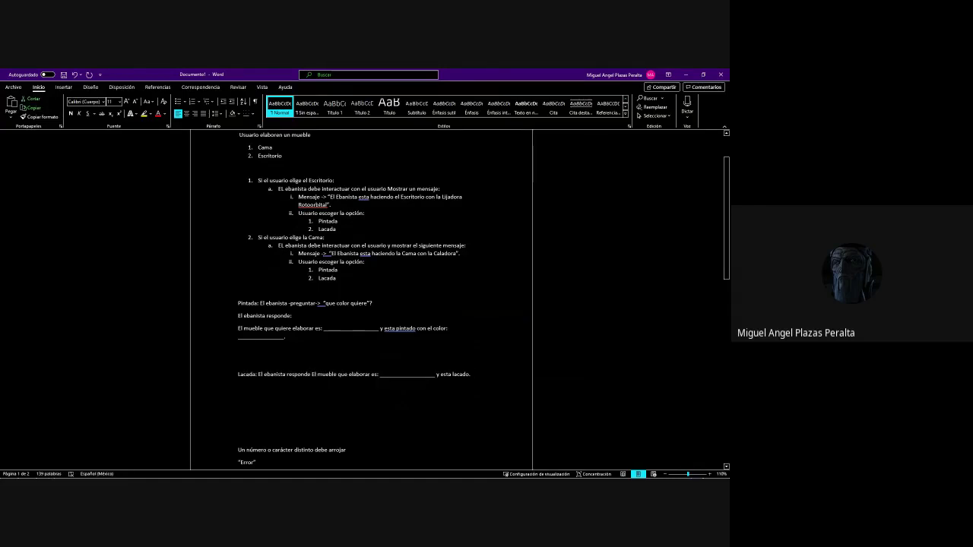
pyautogui.press('Return')
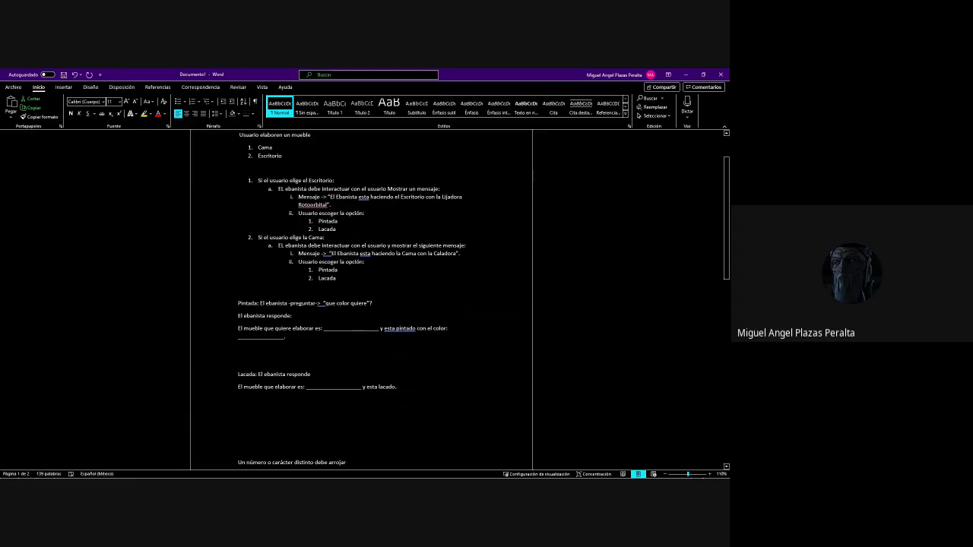
# Reword the lacquered response to "El mueble que se elaboro es:" and add an opening quotation mark before it.
pyautogui.click(275, 387)
pyautogui.write('se')
pyautogui.moveTo(238, 387); pyautogui.dragTo(238, 374)
pyautogui.click(310, 387)
pyautogui.click(238, 387)
pyautogui.write('"')
pyautogui.click(282, 387)
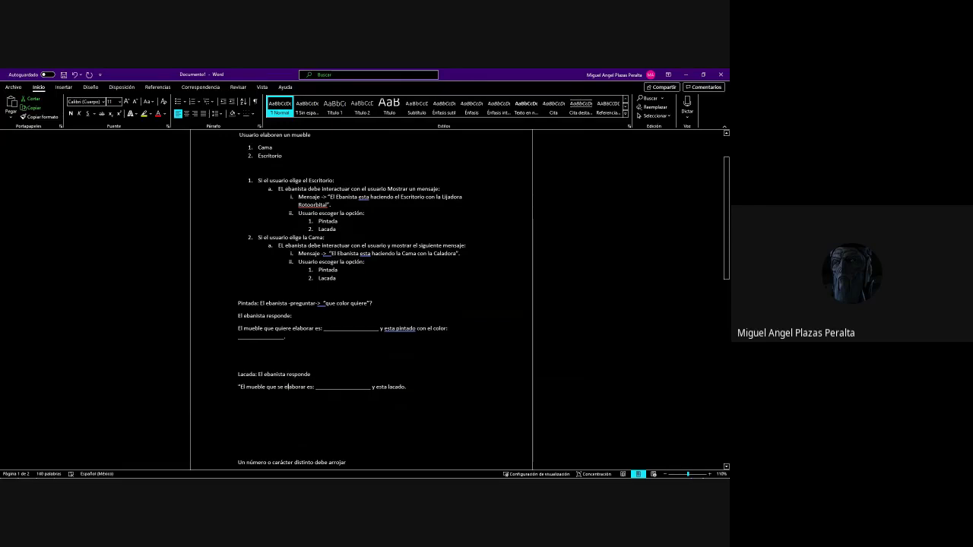
pyautogui.press('BackSpace')
pyautogui.press('BackSpace')
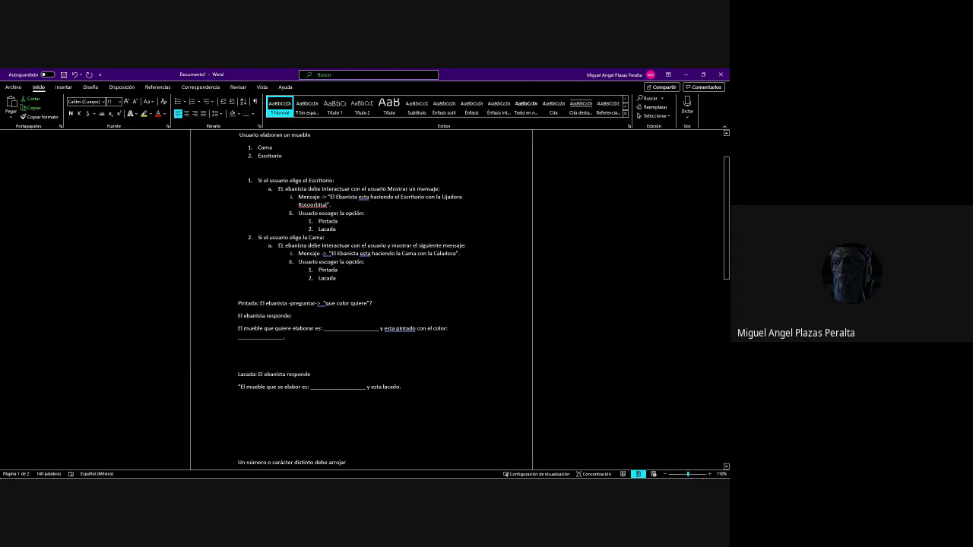
pyautogui.write('o')
# Turn the "Lacada: El ebanista responde" line into a bulleted item.
pyautogui.hotkey('ctrl', 'shift', 'l')
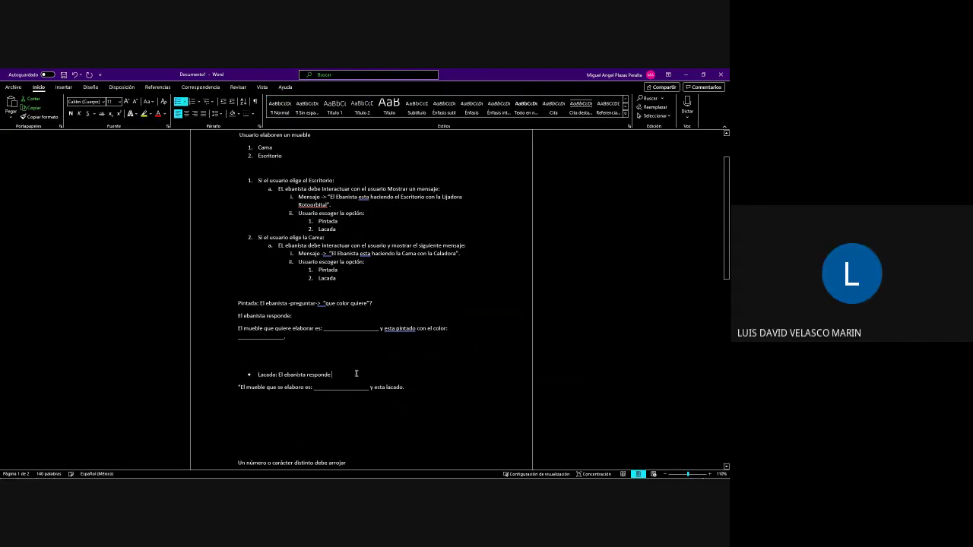
pyautogui.hotkey('shift', 'Return')
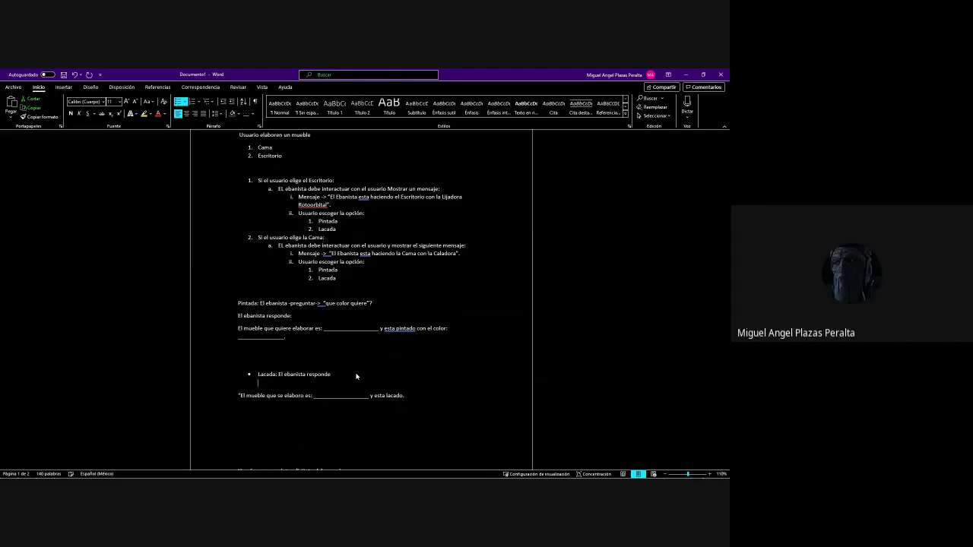
pyautogui.press('BackSpace')
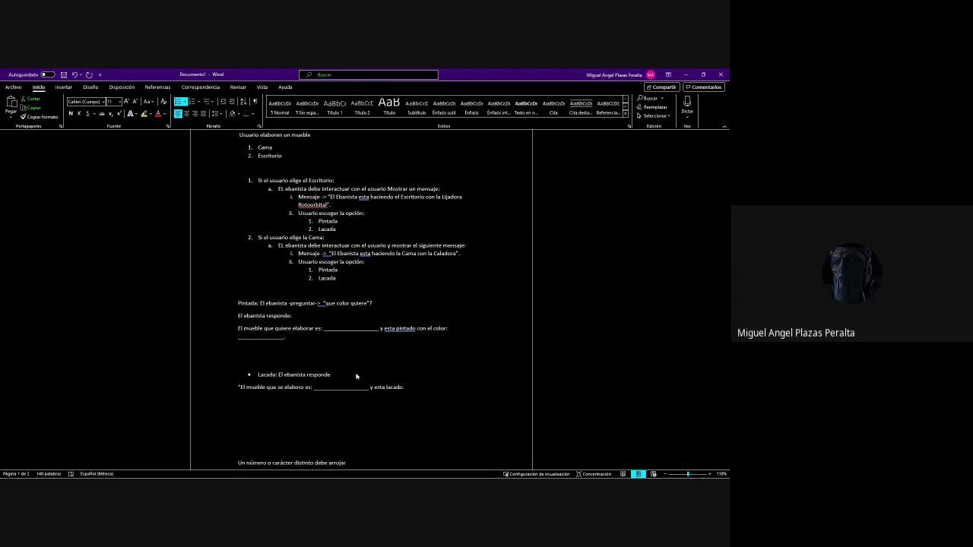
# Add the heading "Lacada:" on the blank line above the bulleted lacquered item.
pyautogui.click(243, 304)
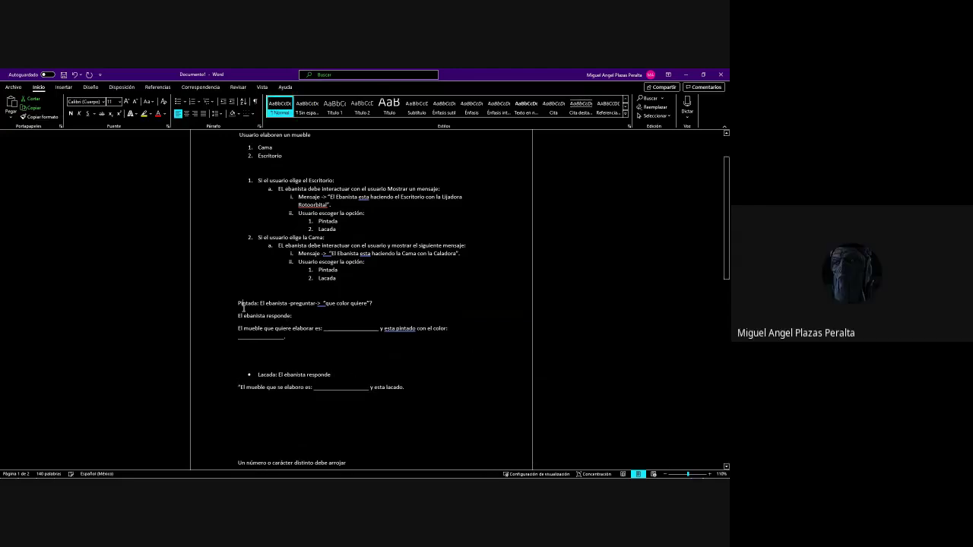
pyautogui.click(239, 303)
pyautogui.click(258, 360)
pyautogui.write('Lacada:')
# Break the Pintada line after its colon so "Pintada:" stands alone as a heading above the carpenter's question.
pyautogui.press('Up')
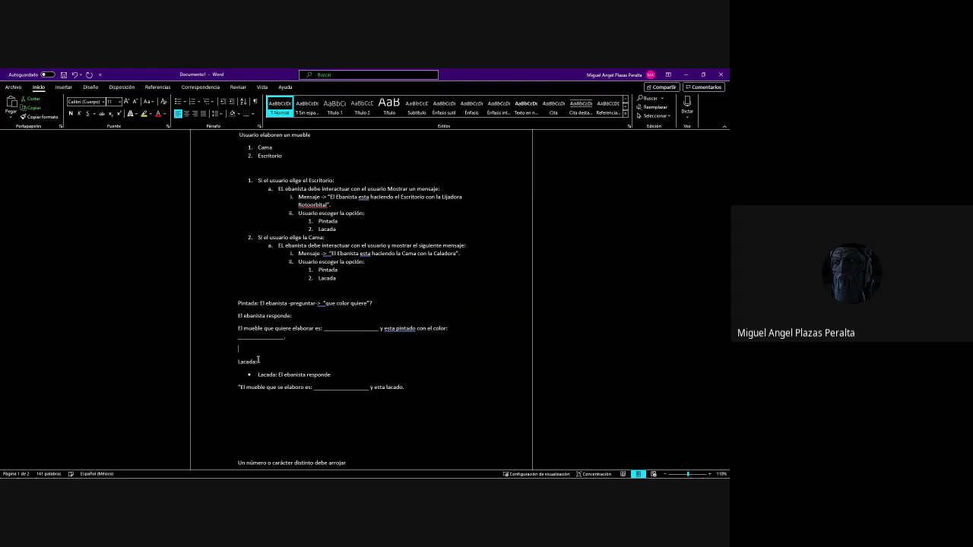
pyautogui.press('Up')
pyautogui.press('Up')
pyautogui.press('Up')
pyautogui.press('Up')
pyautogui.press('Up')
pyautogui.press('Return')
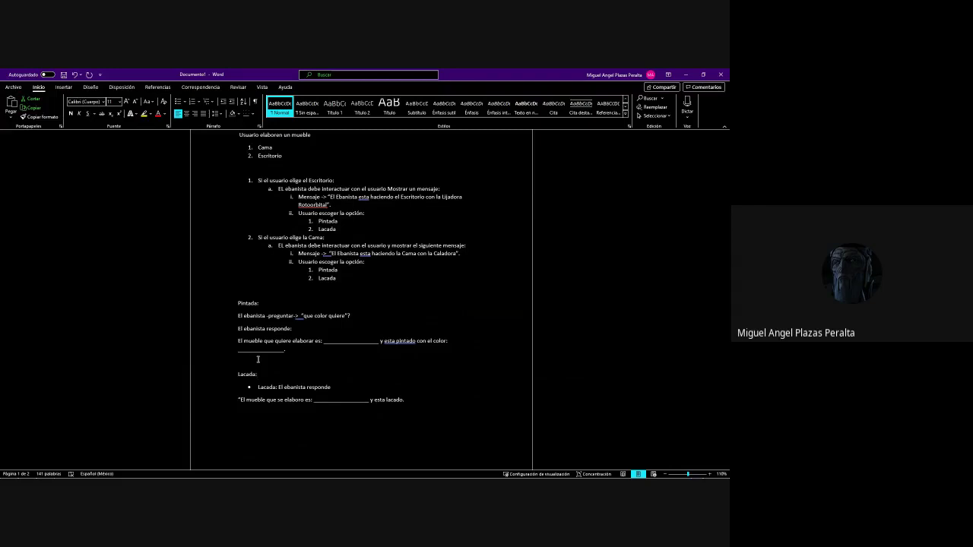
# Add a colon after "El ebanista responde" in the bulleted Lacada item.
pyautogui.press('Up')
pyautogui.press('Up')
pyautogui.press('Up')
pyautogui.press('Up')
pyautogui.press('Up')
pyautogui.press('Up')
pyautogui.press('Up')
pyautogui.press('Down')
pyautogui.click(335, 387)
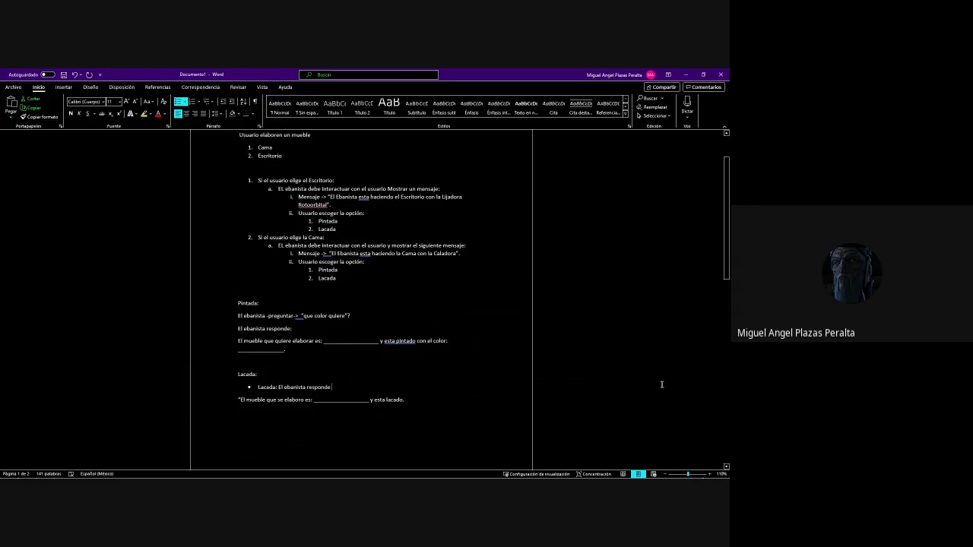
pyautogui.write(':')
# Change "preguntar" to "pregunta" under Pintada and move the "que color quiere" question onto its own line.
pyautogui.click(294, 314)
pyautogui.press('BackSpace')
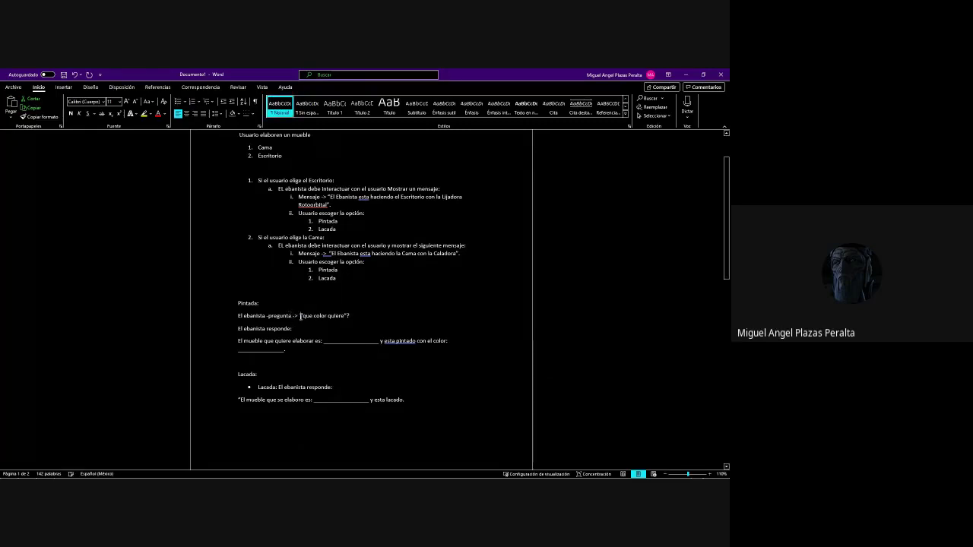
pyautogui.click(300, 316)
pyautogui.press('Return')
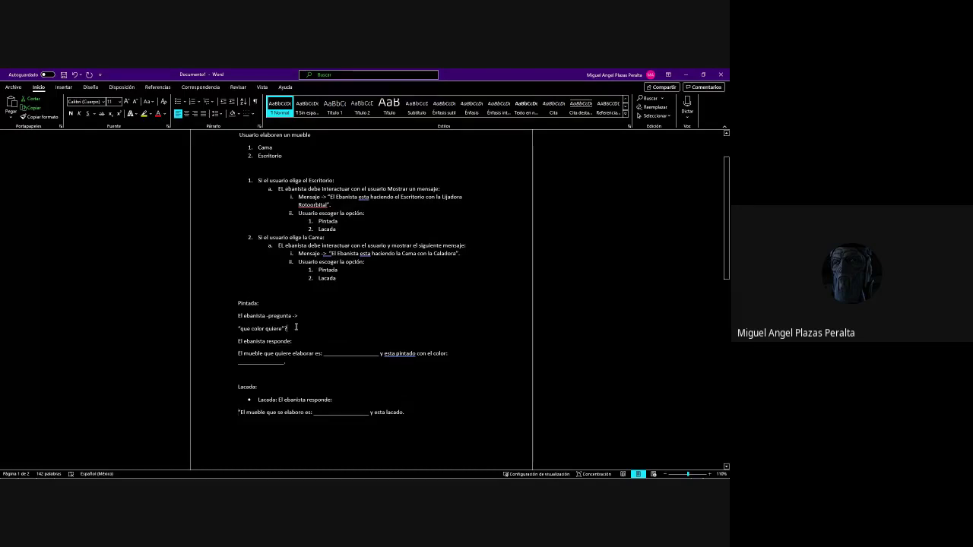
# Add an underscore answer blank on a new line below the "que color quiere" question.
pyautogui.click(296, 327)
pyautogui.press('Return')
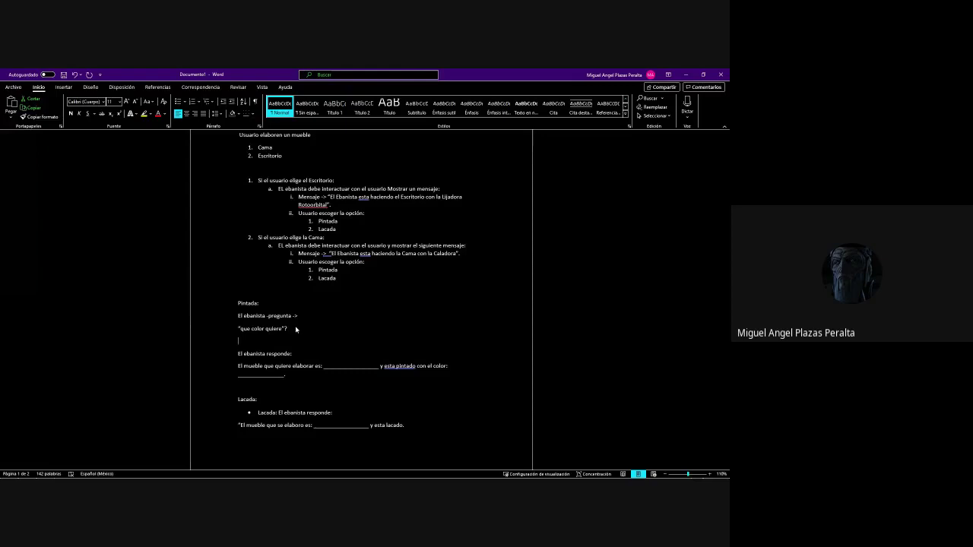
pyautogui.write('________________')
pyautogui.click(296, 328)
pyautogui.press('Home')
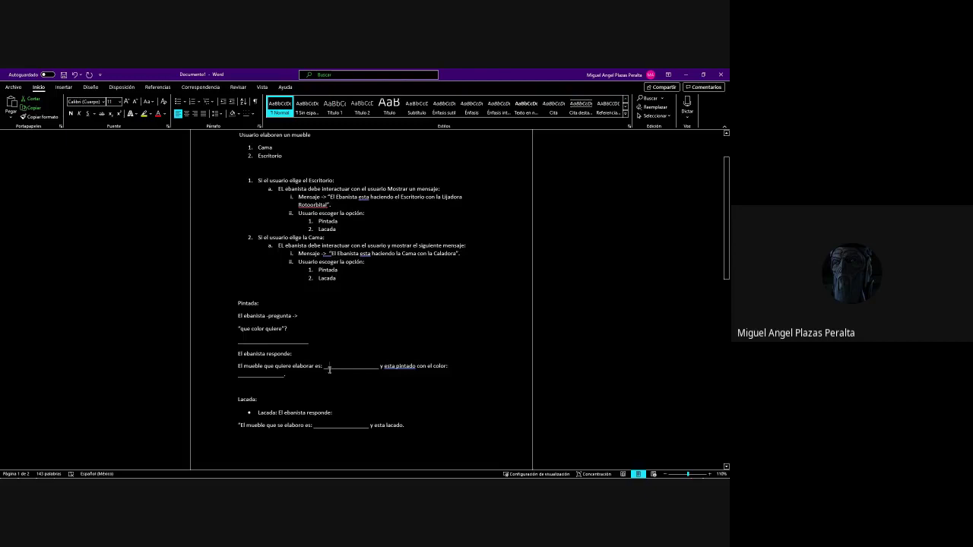
# Apply the grammar suggestion "este" for the flagged word before "pintado" in the painted response.
pyautogui.rightClick(400, 371)
pyautogui.press('Escape')
pyautogui.rightClick(395, 372)
pyautogui.click(422, 388)
# Add the flagged word "Rotoorbital" in the Escritorio message to the spelling dictionary.
pyautogui.scroll(-1, 327, 404)
pyautogui.scroll(4, 327, 404)
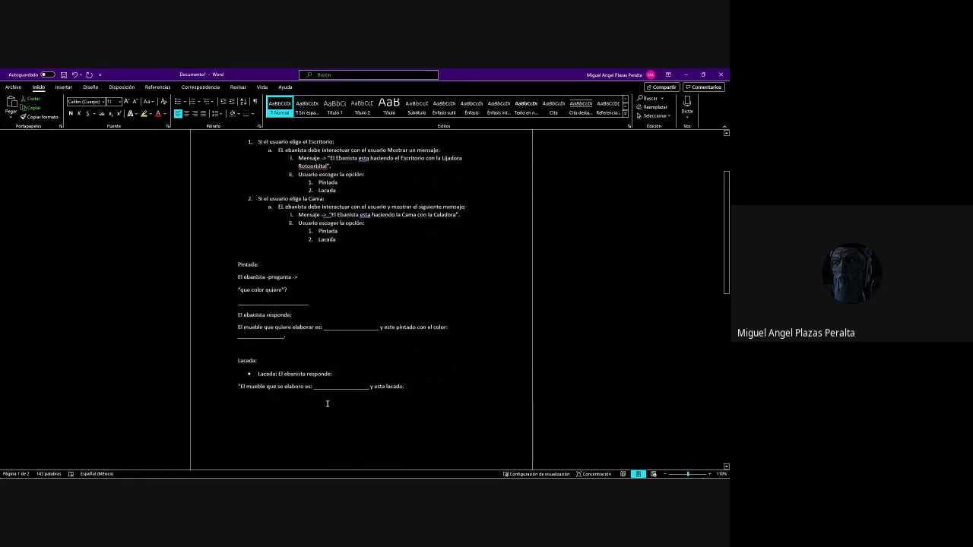
pyautogui.click(239, 181)
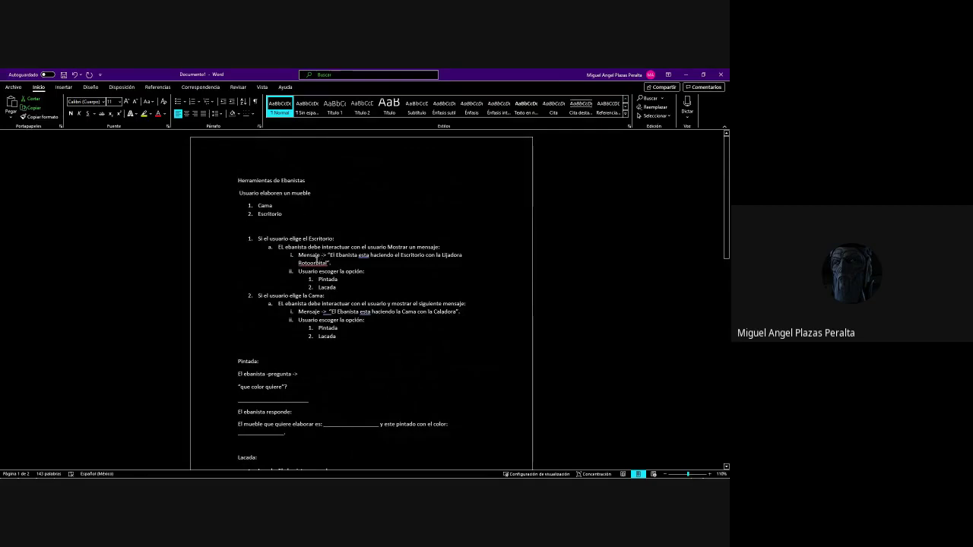
pyautogui.rightClick(311, 261)
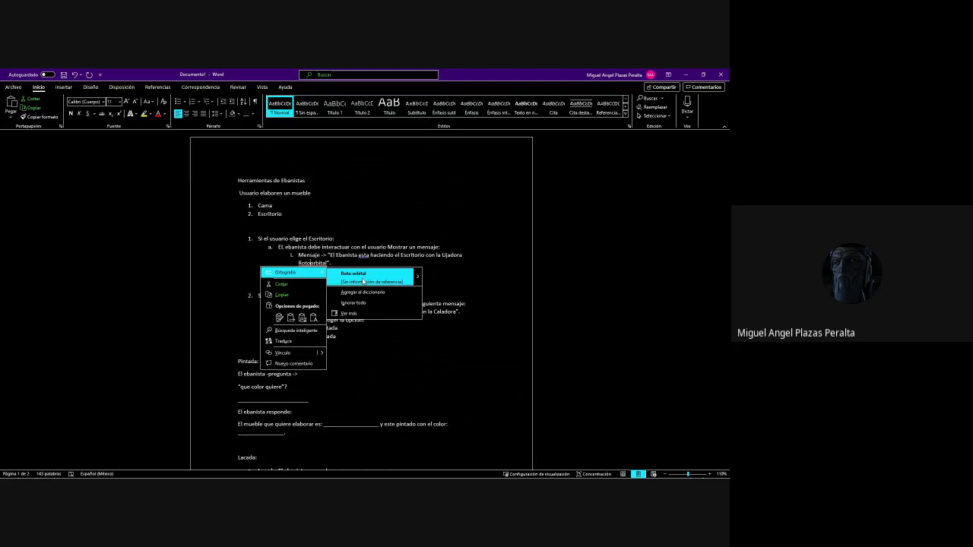
pyautogui.click(368, 294)
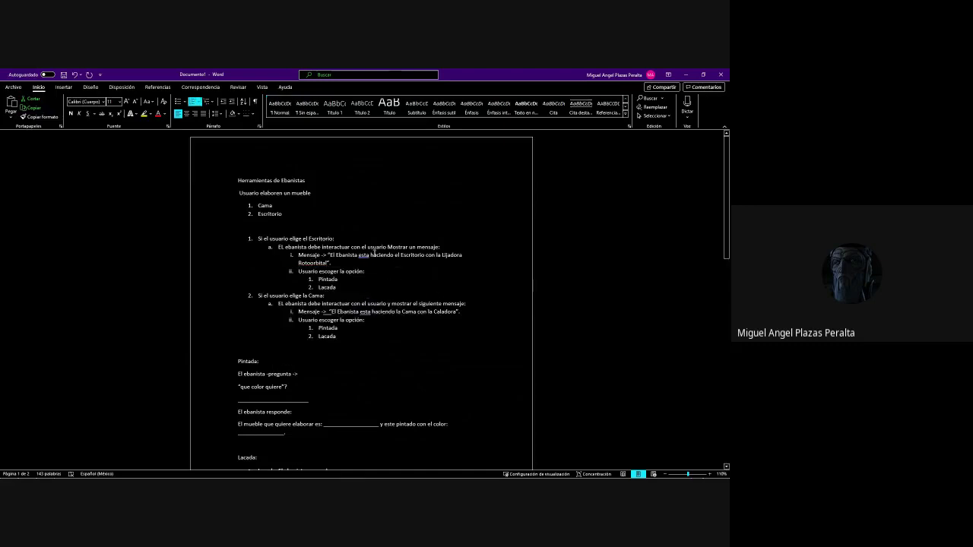
# Correct "esta" to "está" in the Escritorio and Cama messages and remove the extra space before the Cama quotation.
pyautogui.rightClick(362, 256)
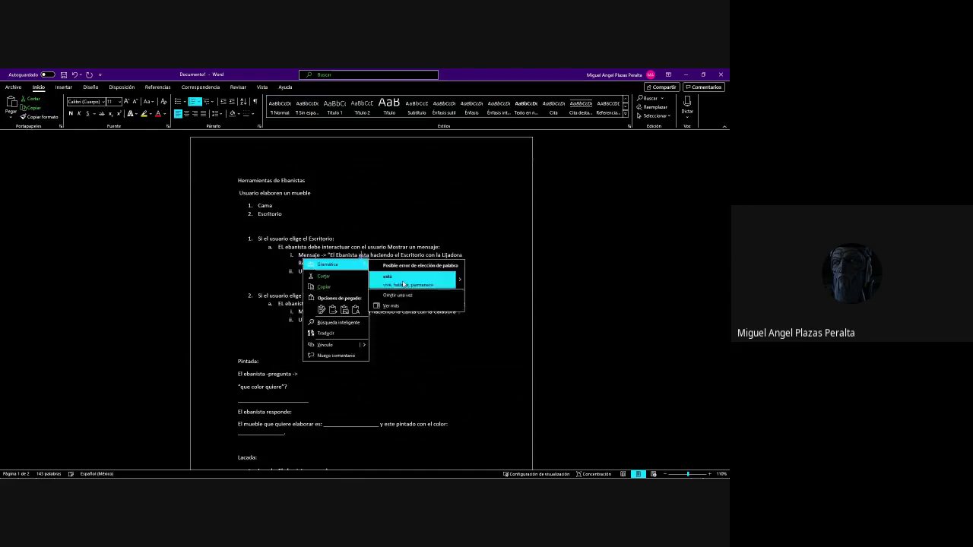
pyautogui.click(374, 277)
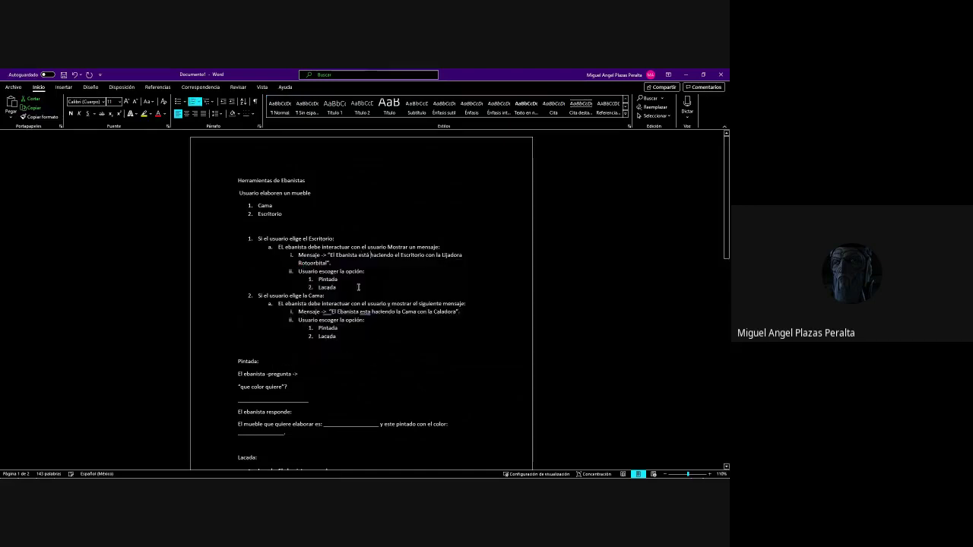
pyautogui.rightClick(330, 310)
pyautogui.press('Escape')
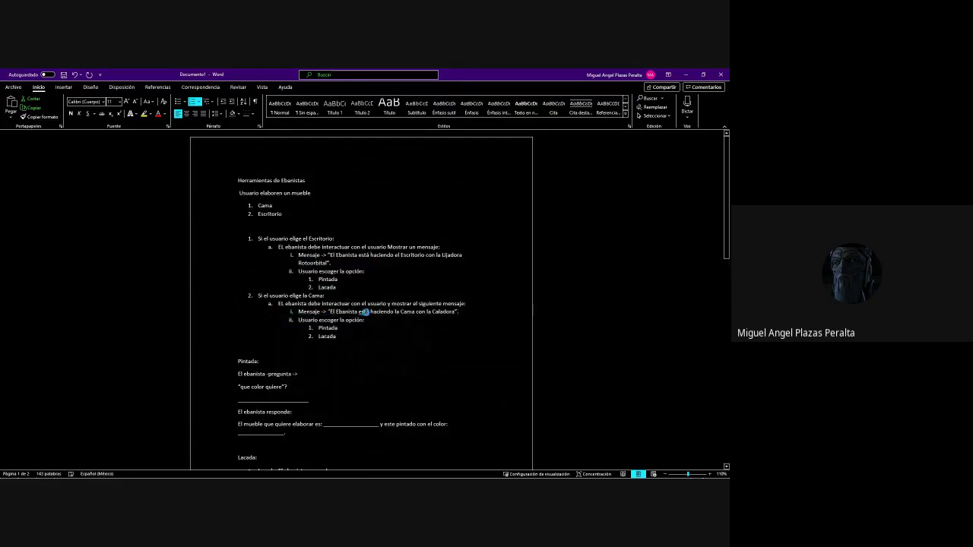
pyautogui.rightClick(365, 312)
pyautogui.click(423, 337)
# Copy the statement from the "Herramientas de Ebanistas" title through the Lacada response and post it in the Google Meet chat.
pyautogui.scroll(-1, 311, 342)
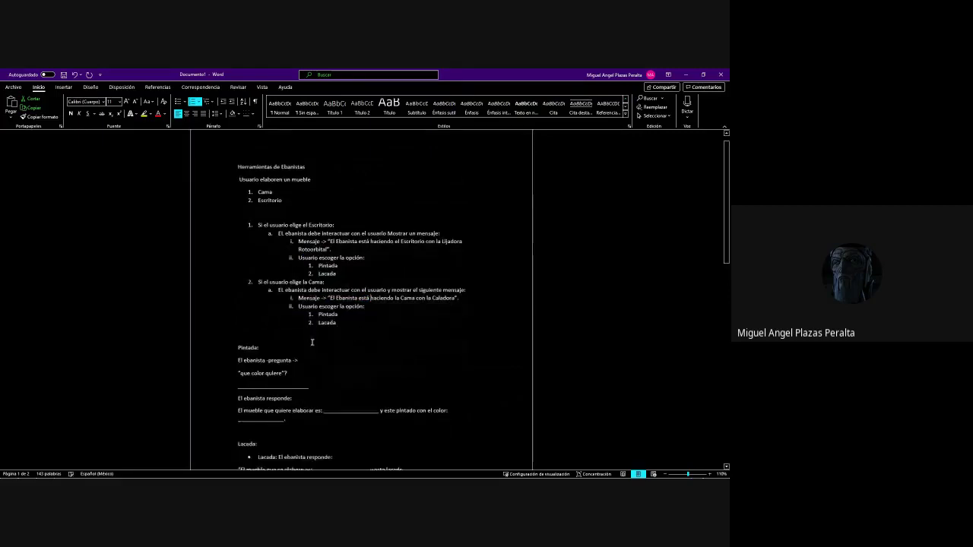
pyautogui.scroll(-5, 312, 343)
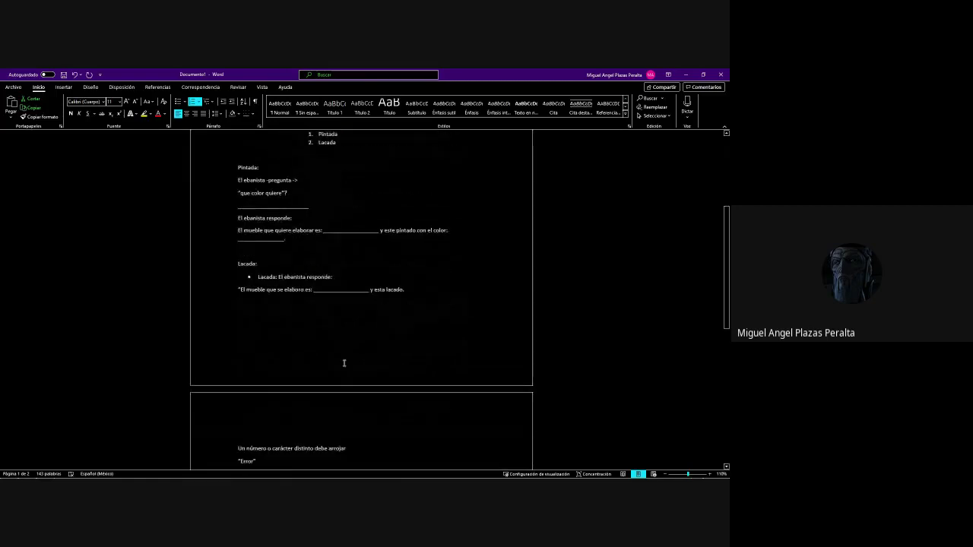
pyautogui.scroll(-3, 344, 364)
pyautogui.scroll(4, 343, 364)
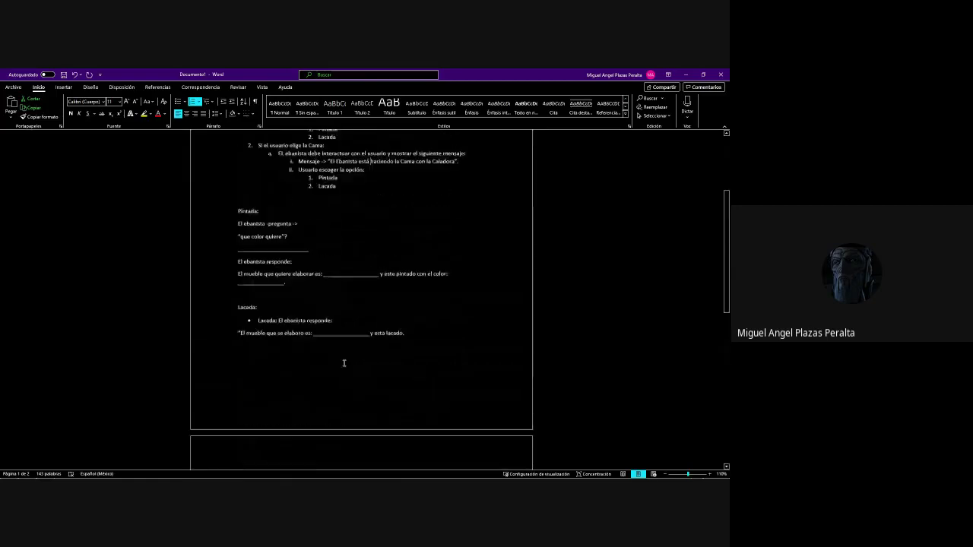
pyautogui.scroll(-3, 344, 364)
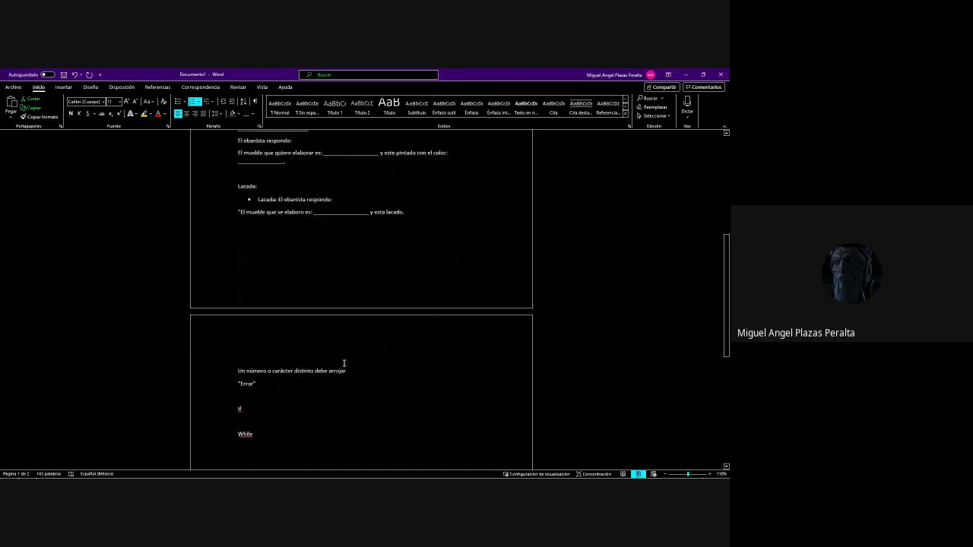
pyautogui.scroll(8, 344, 363)
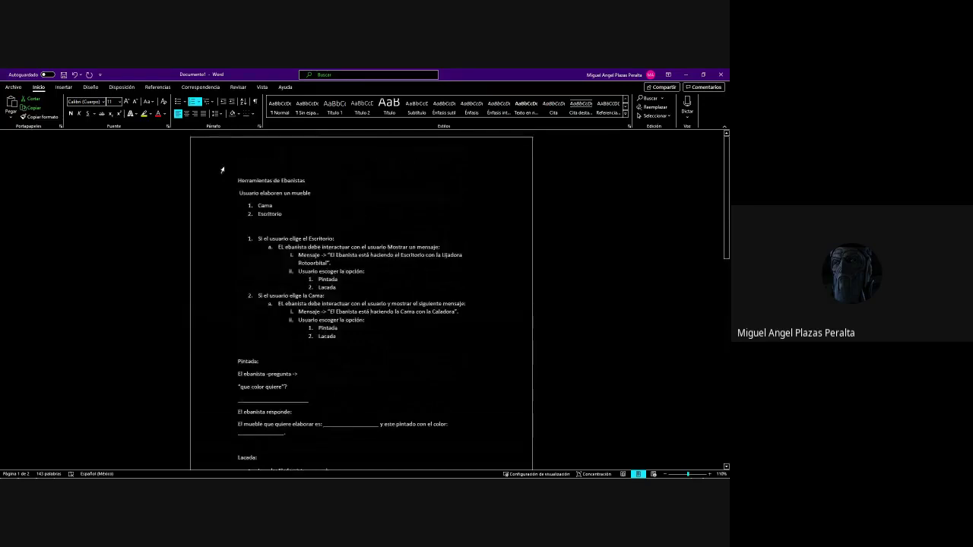
pyautogui.moveTo(234, 171); pyautogui.dragTo(420, 348)
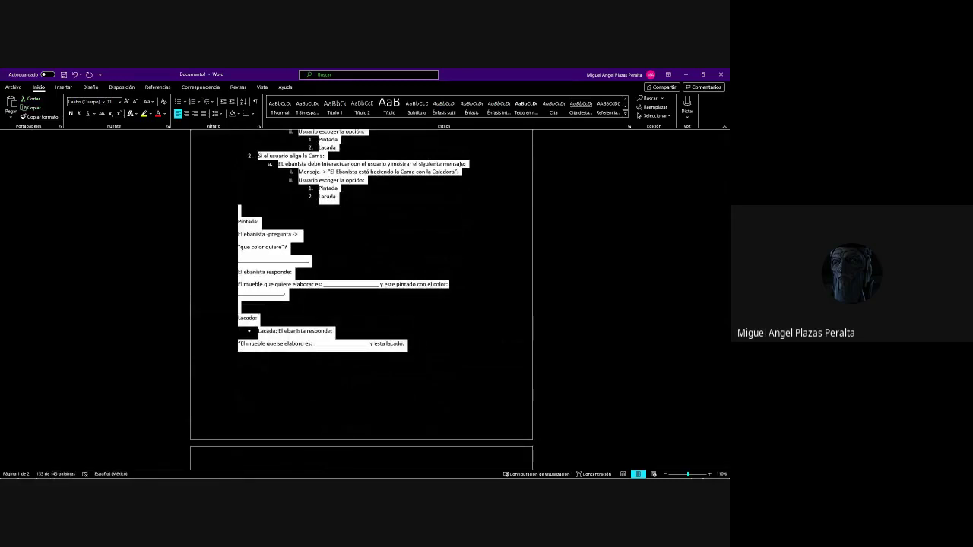
pyautogui.hotkey('alt', 'Tab')
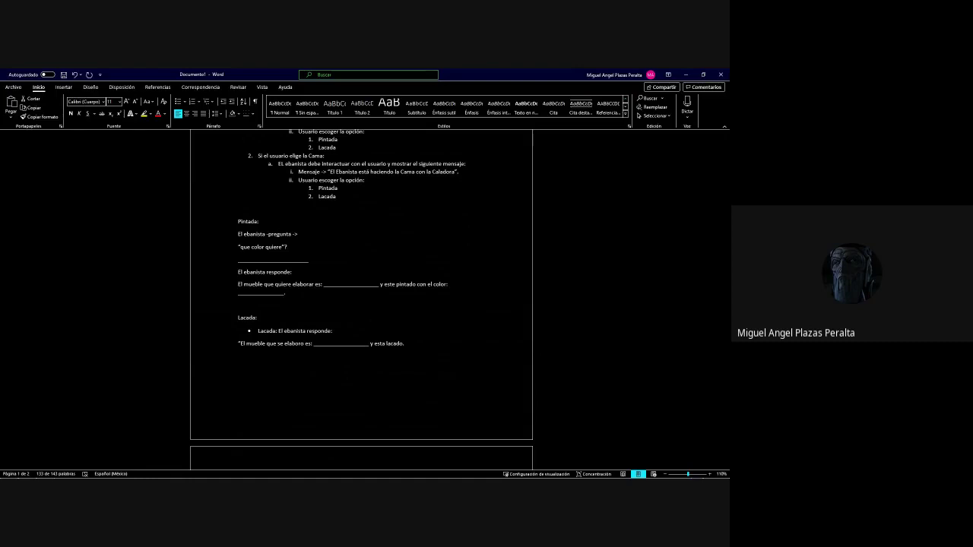
# Return to the Word document, clear the text selection and look over the statement from its title to the Lacada response.
pyautogui.click(302, 363)
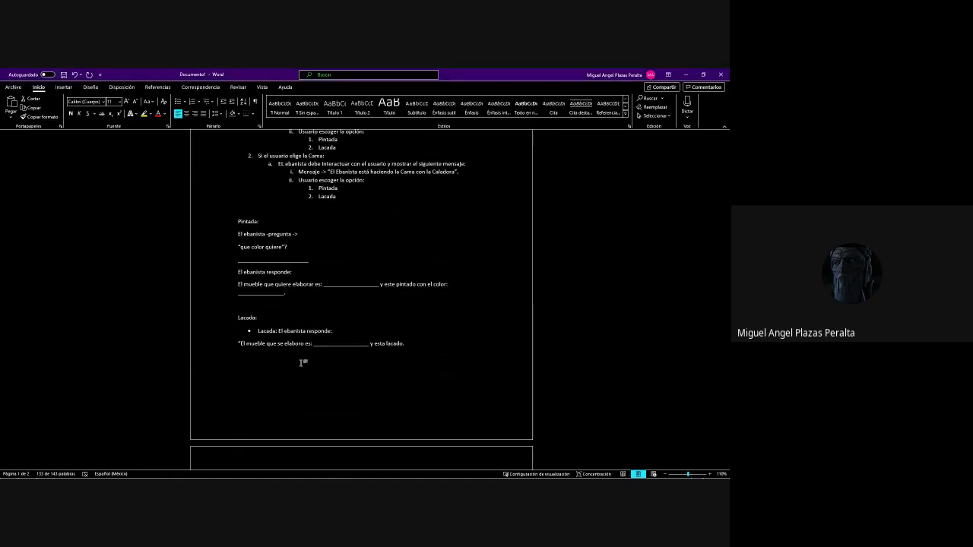
pyautogui.hotkey('ctrl', 'a')
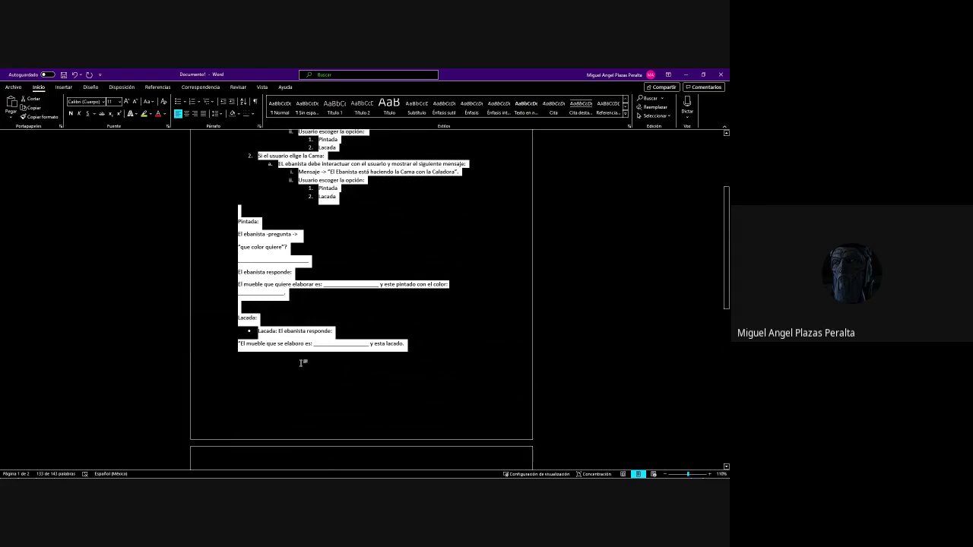
pyautogui.click(302, 362)
pyautogui.scroll(3, 378, 391)
pyautogui.scroll(-1, 378, 391)
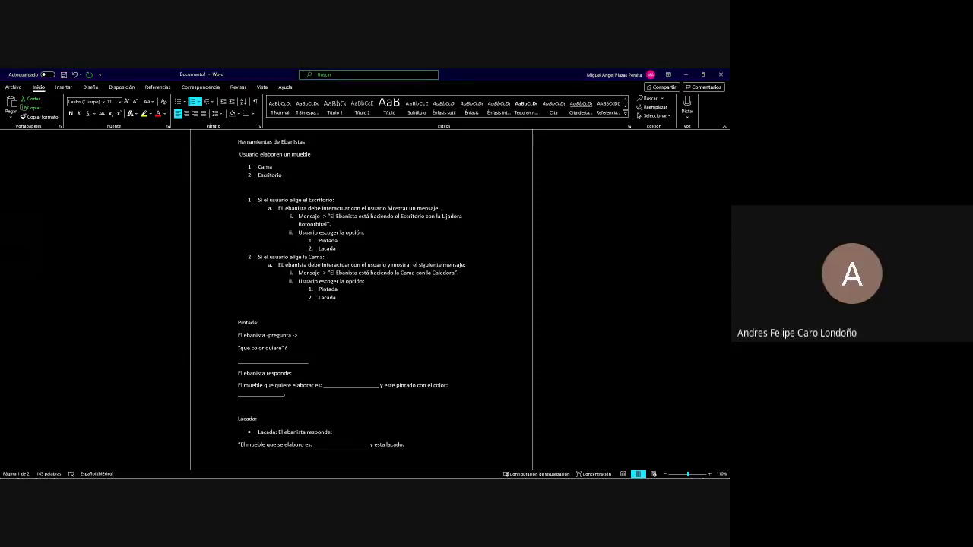
# Switch to Google Meet, maximize its window and view the newest chat messages with the shared statement.
pyautogui.hotkey('alt', 'Tab')
pyautogui.doubleClick(518, 92)
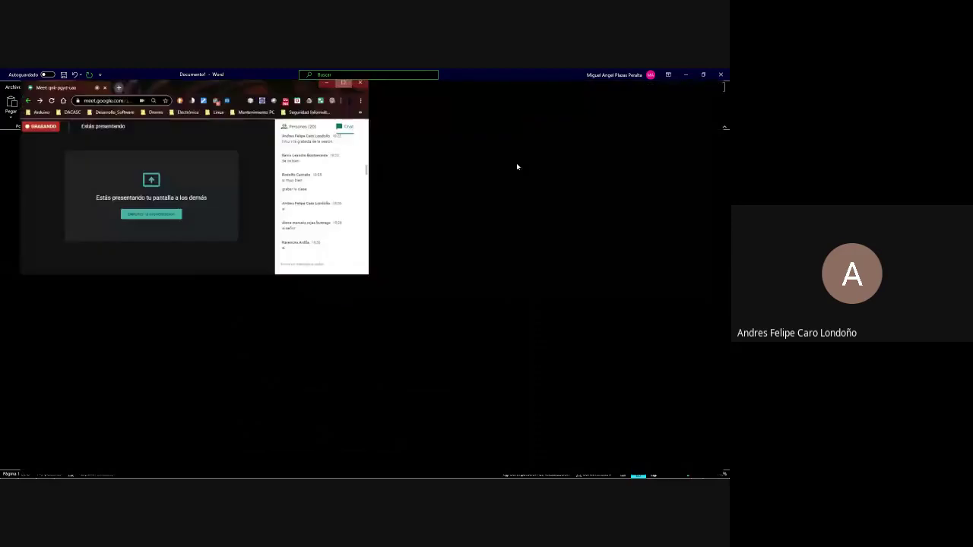
pyautogui.scroll(-10, 680, 296)
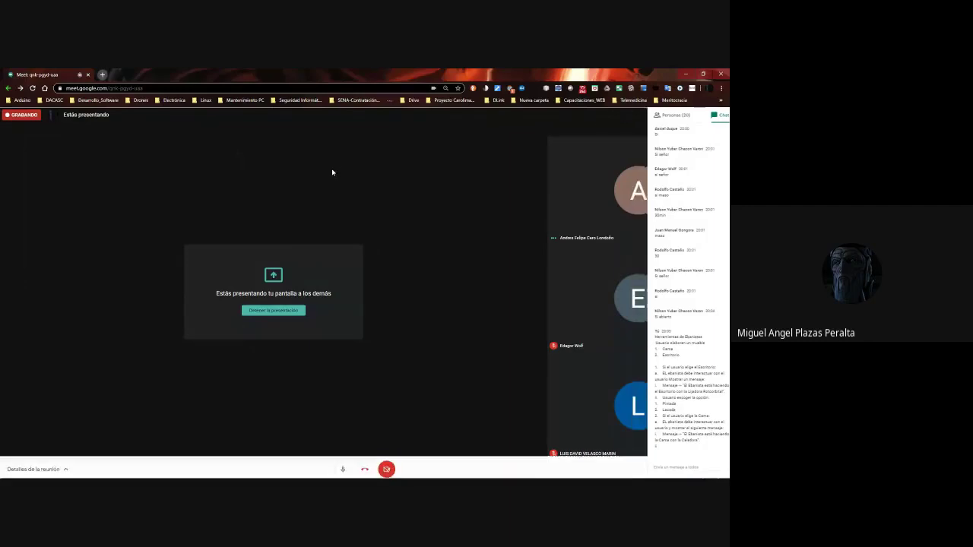
# Close and reopen the Google Meet chat, and return to the Word document to review the exercise statement.
pyautogui.click(705, 115)
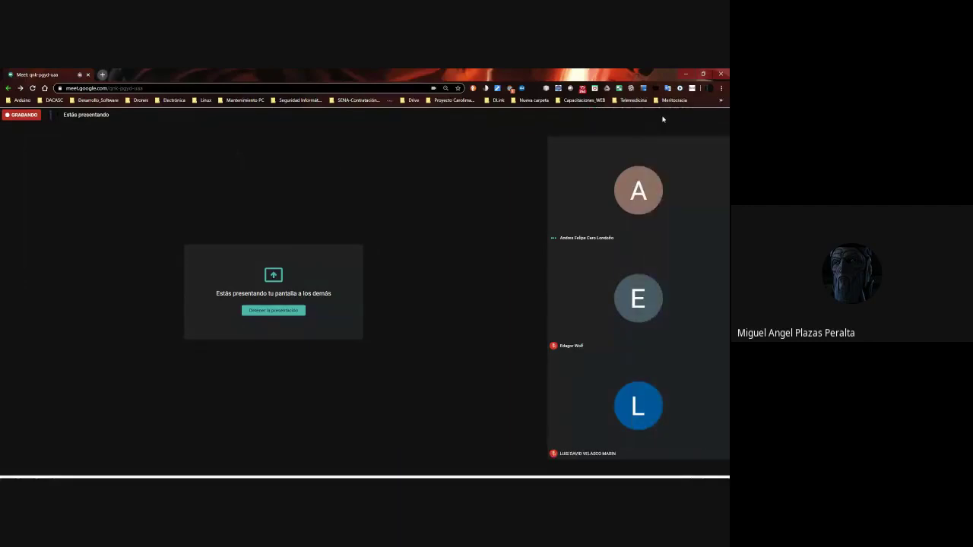
pyautogui.click(705, 115)
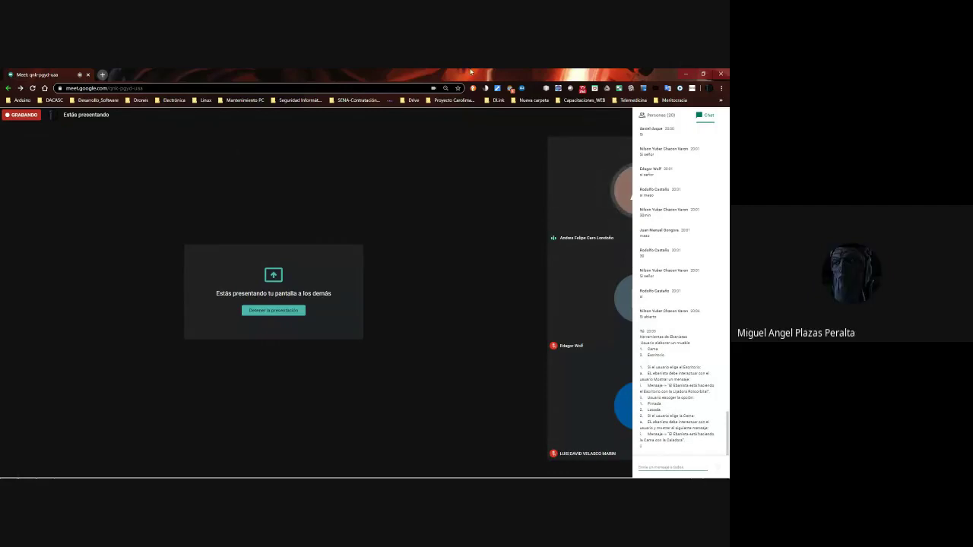
pyautogui.hotkey('alt', 'Tab')
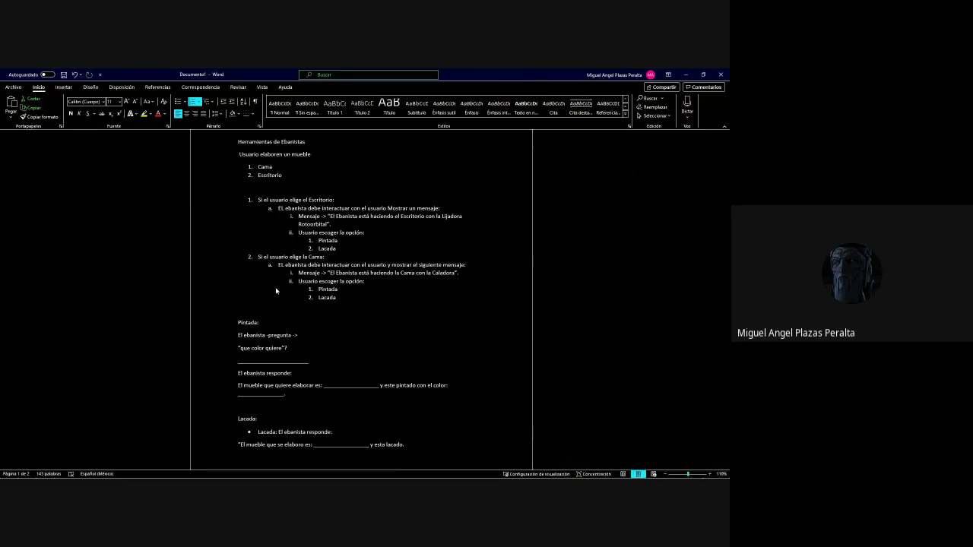
pyautogui.scroll(-2, 276, 291)
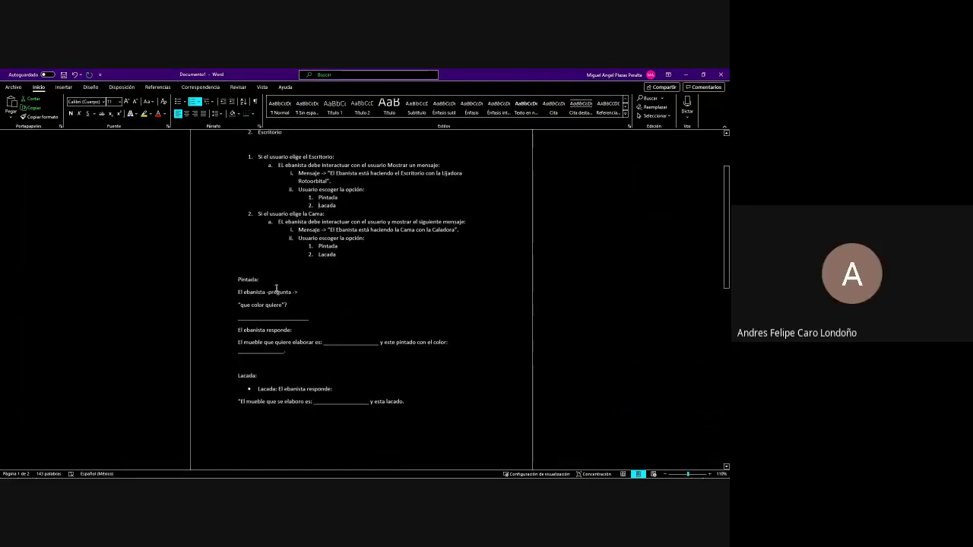
pyautogui.scroll(1, 276, 291)
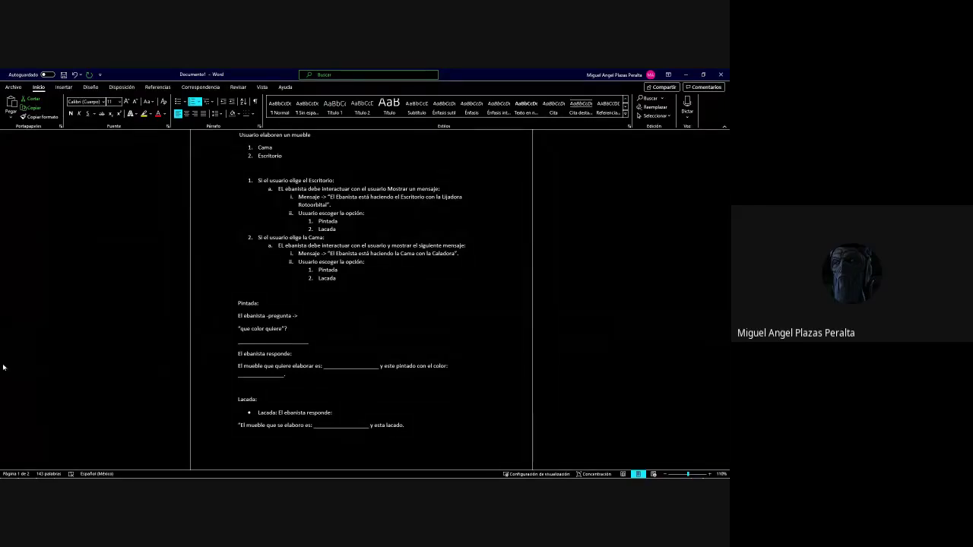
# Save the Word document under the name "Guía_1" in the computer's Escritorio folder.
pyautogui.click(17, 87)
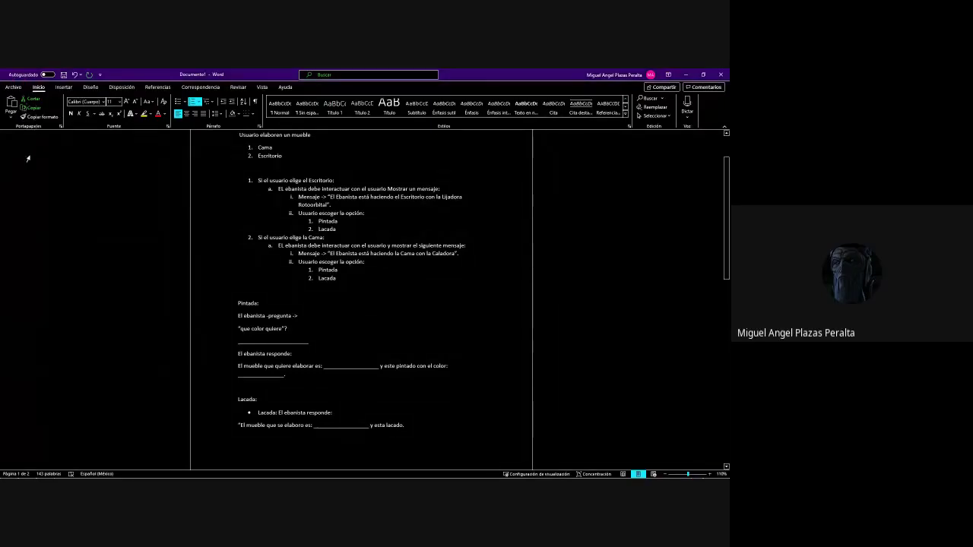
pyautogui.click(18, 89)
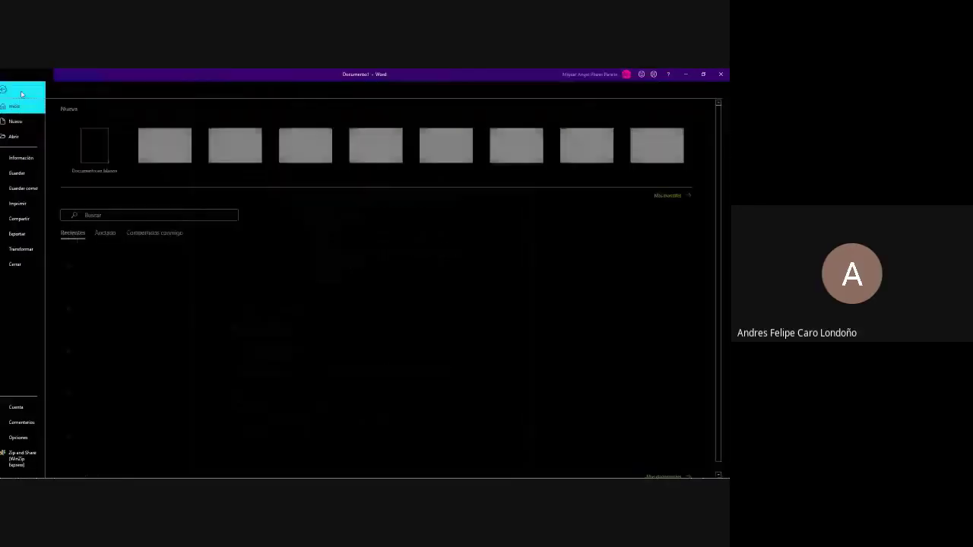
pyautogui.click(42, 187)
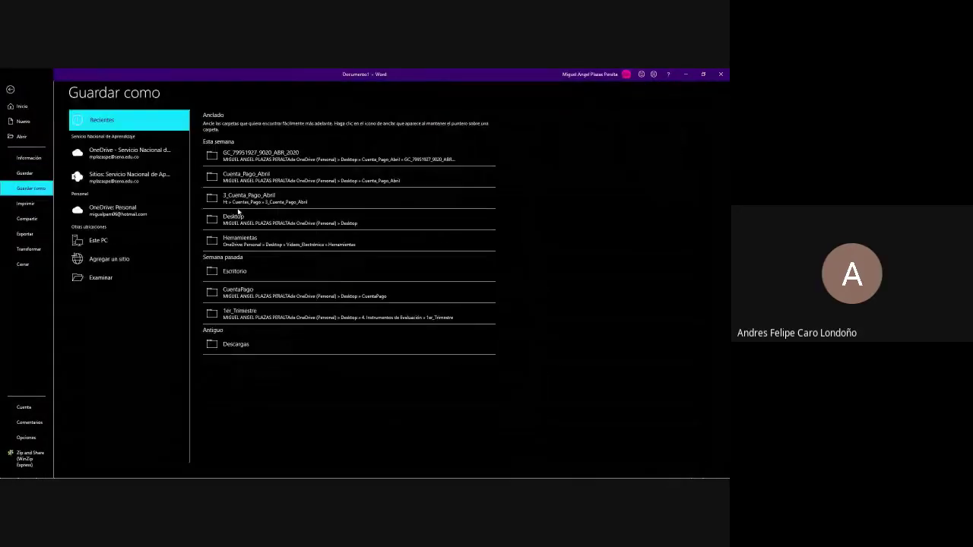
pyautogui.click(114, 278)
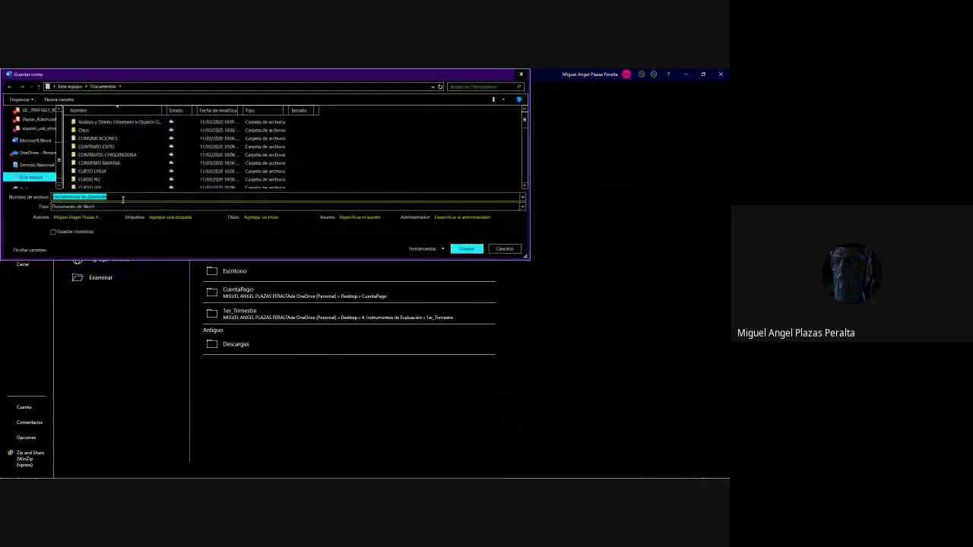
pyautogui.write('Guía')
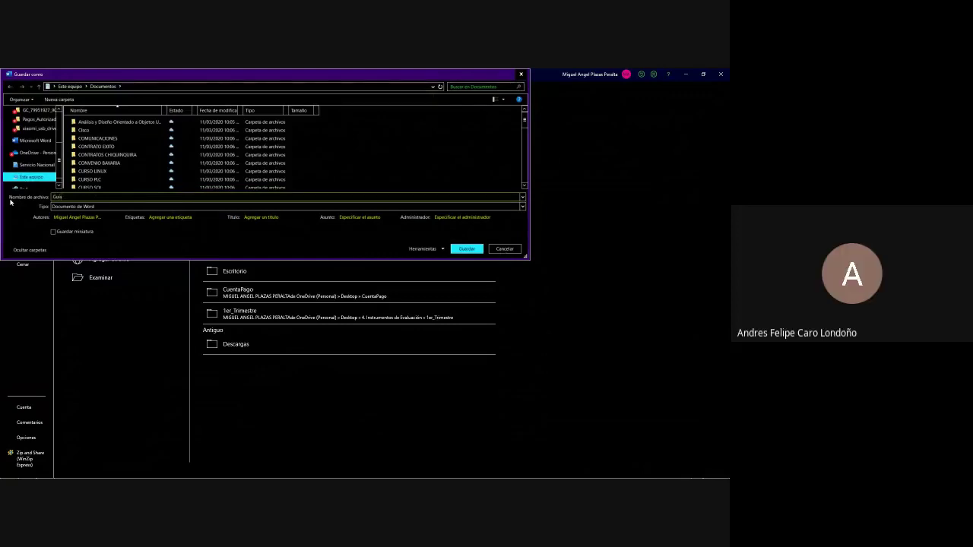
pyautogui.write('_1')
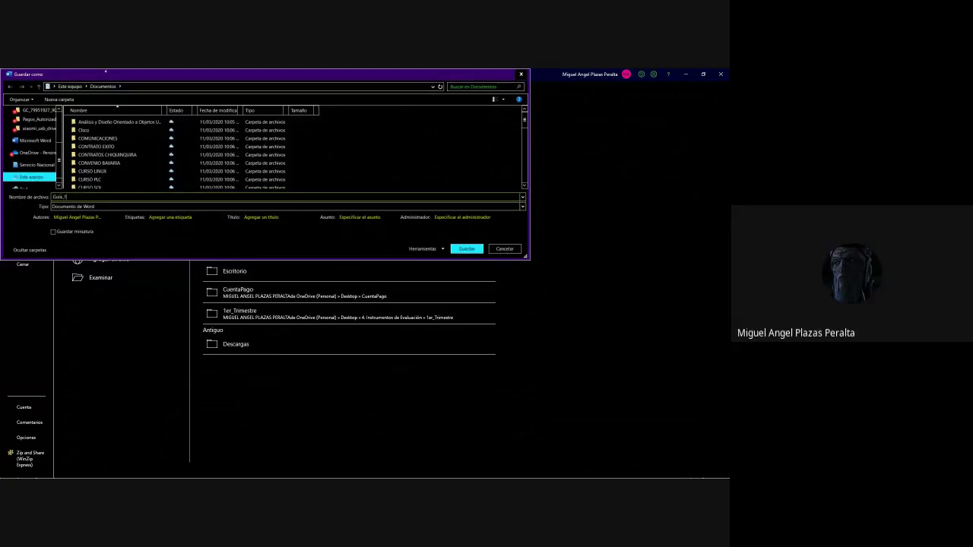
pyautogui.click(30, 177)
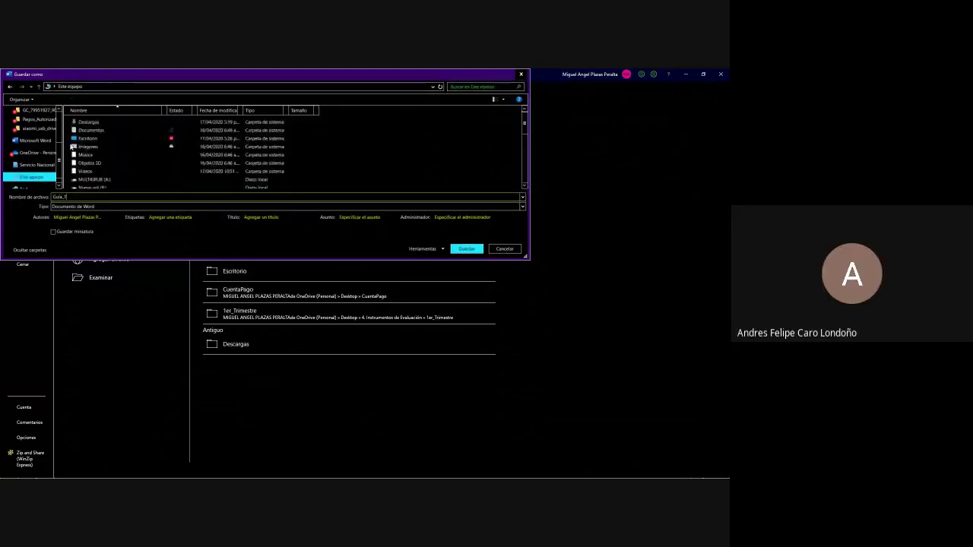
pyautogui.scroll(3, 35, 144)
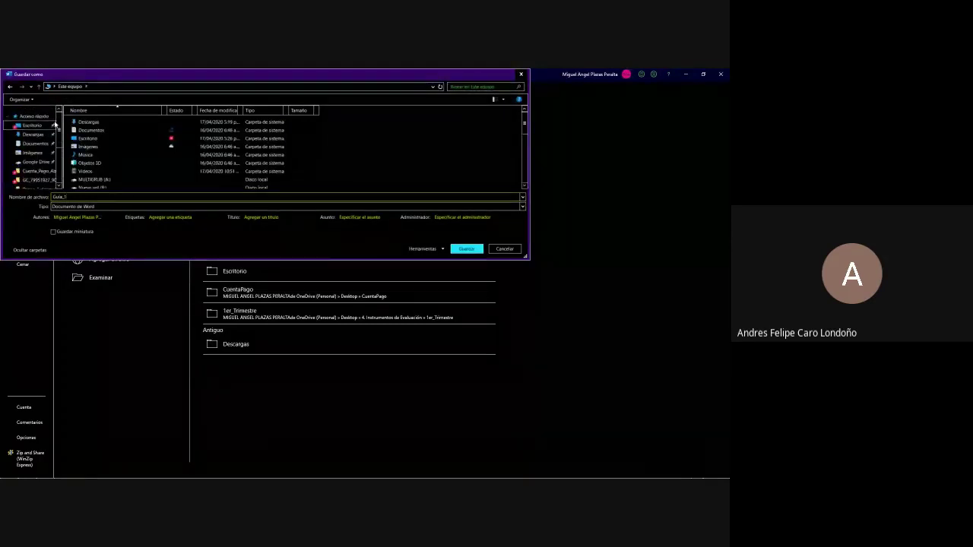
pyautogui.click(38, 126)
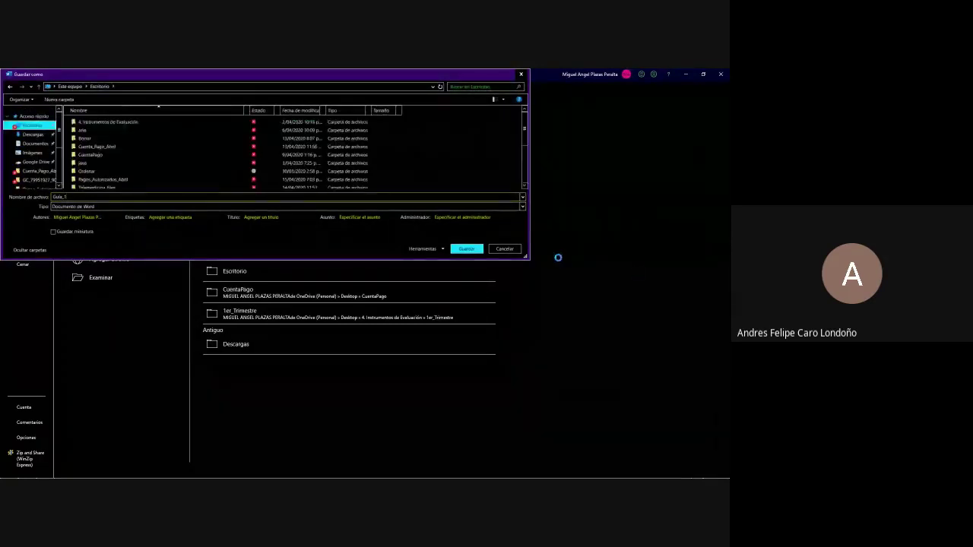
pyautogui.click(472, 249)
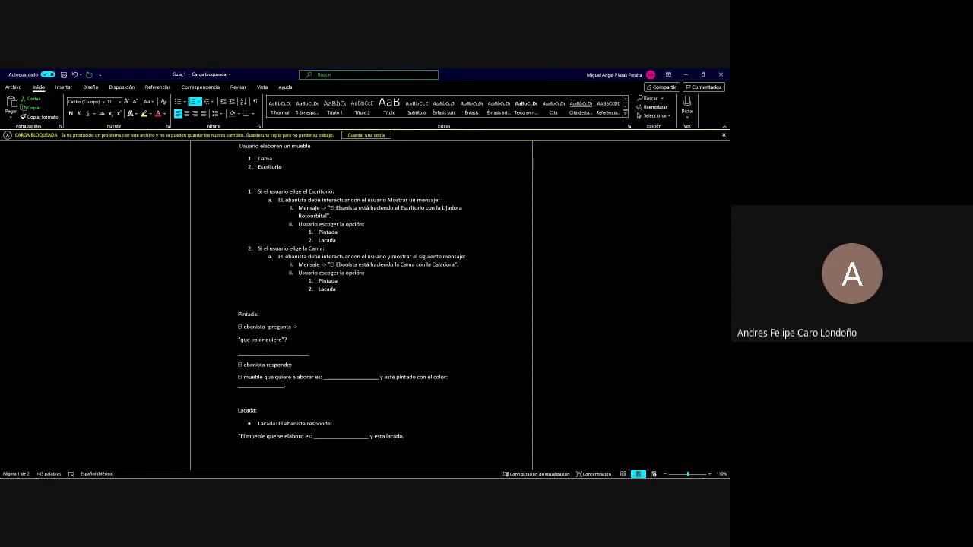
pyautogui.press('Return')
pyautogui.click(439, 199)
pyautogui.hotkey('alt', 'Tab')
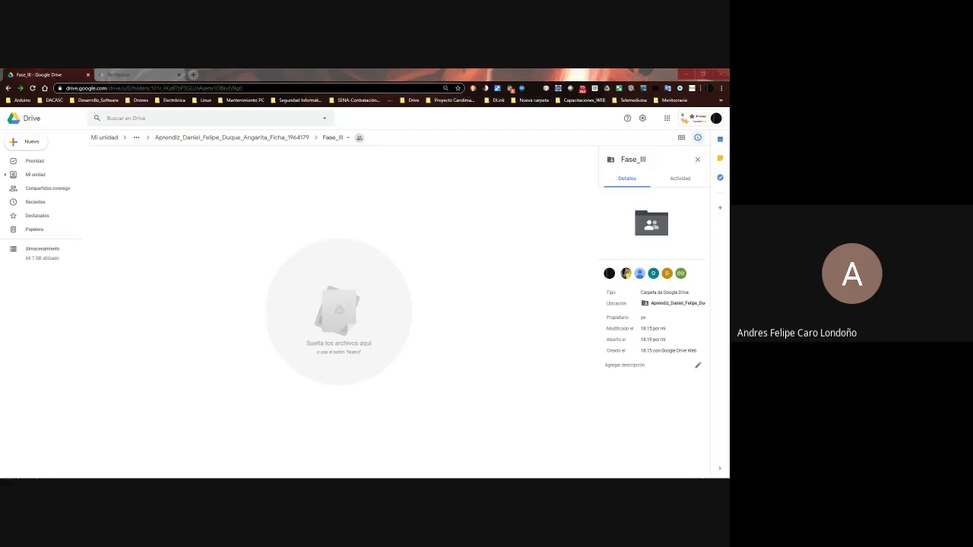
pyautogui.hotkey('alt', 'Tab')
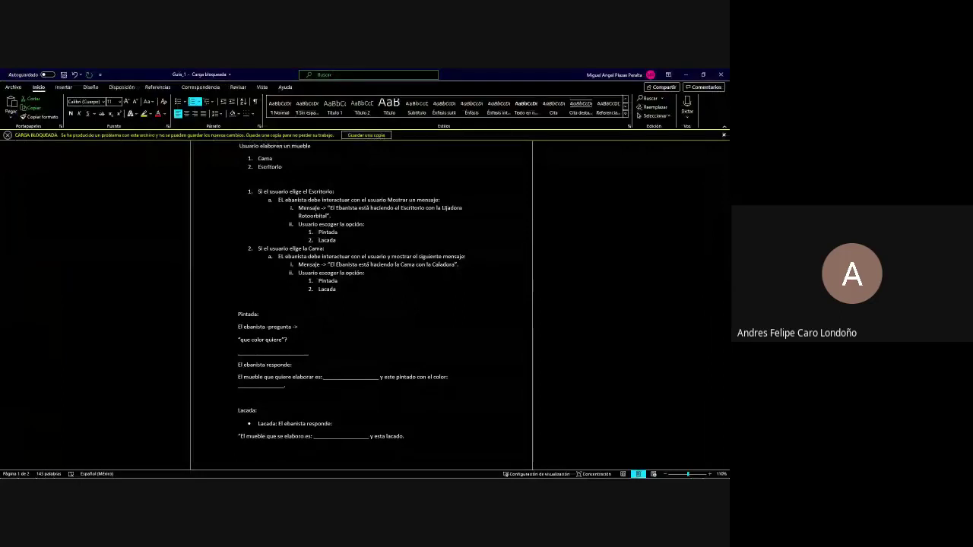
pyautogui.hotkey('alt', 'x')
pyautogui.write('x')
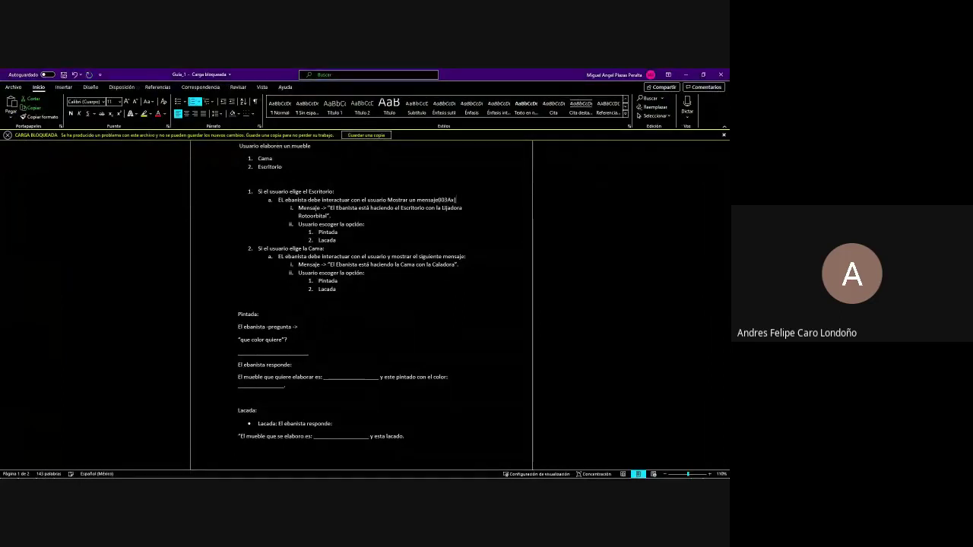
pyautogui.write('|')
pyautogui.hotkey('alt', 'x')
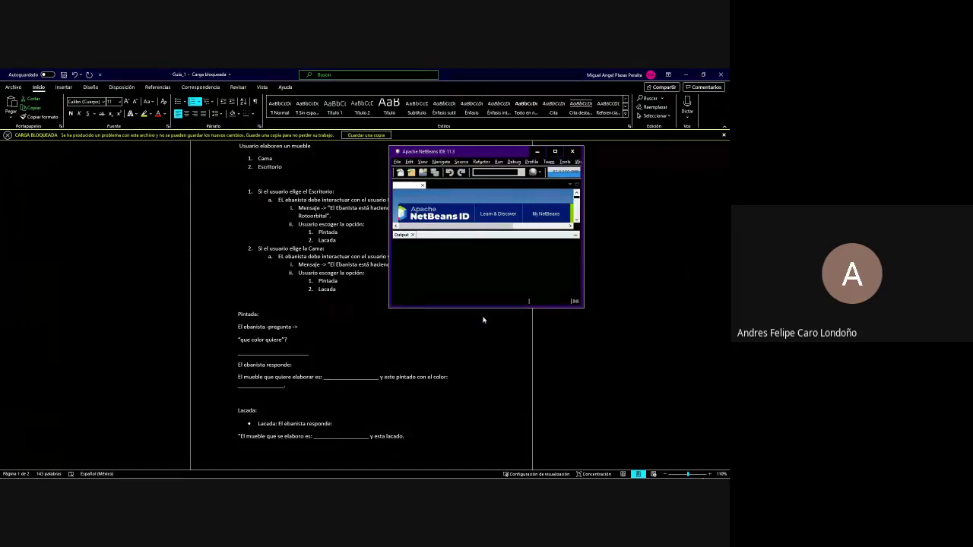
pyautogui.click(574, 152)
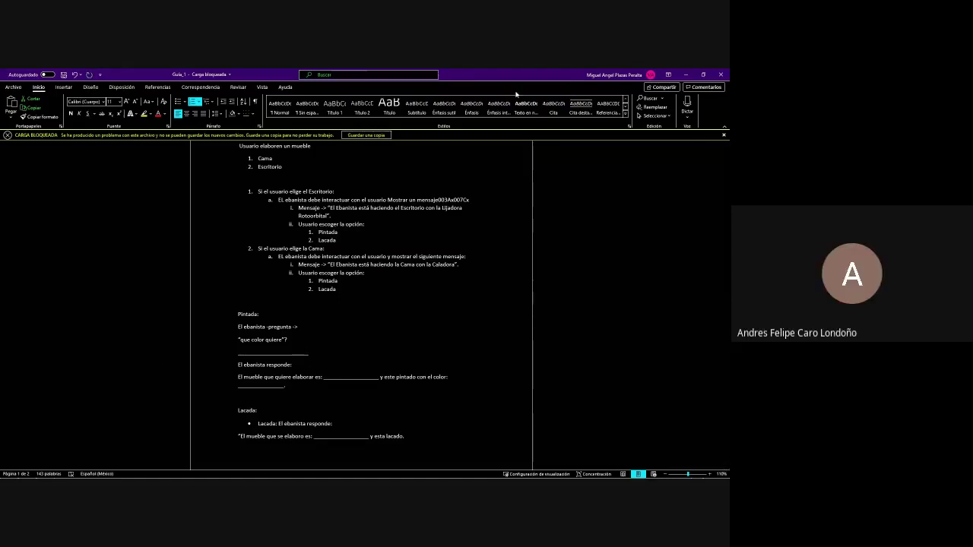
# Switch to Google Drive and go up from the Fase_III folder through the parent folders to Mi unidad.
pyautogui.hotkey('alt', 'Tab')
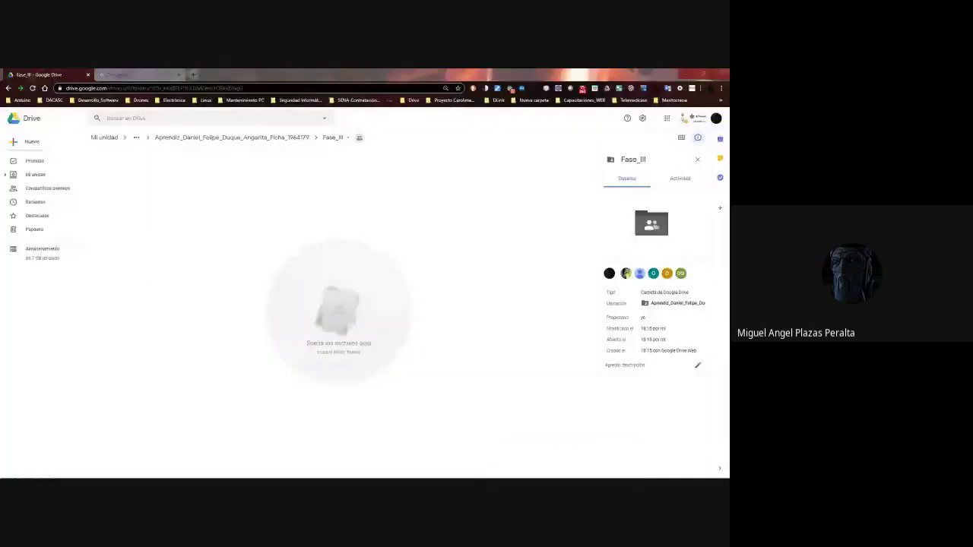
pyautogui.click(291, 139)
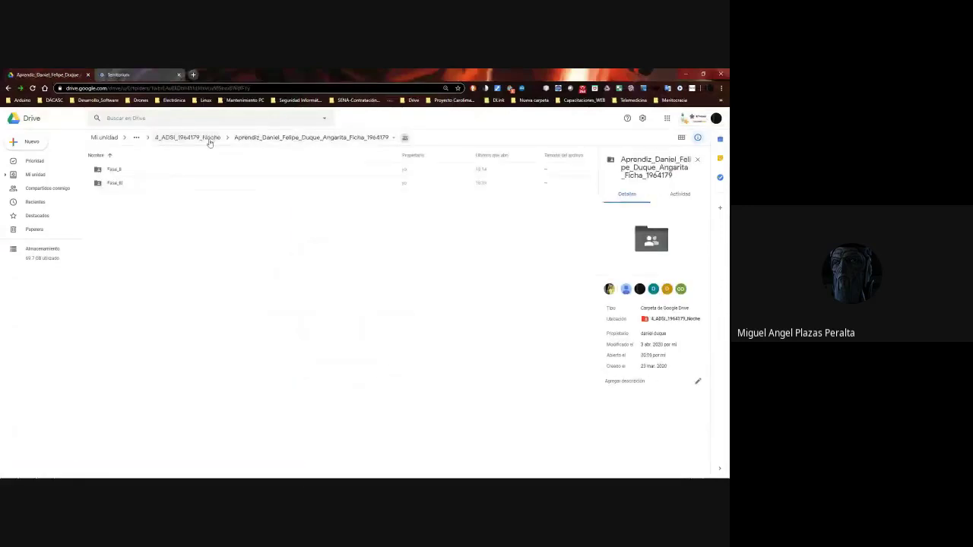
pyautogui.click(207, 141)
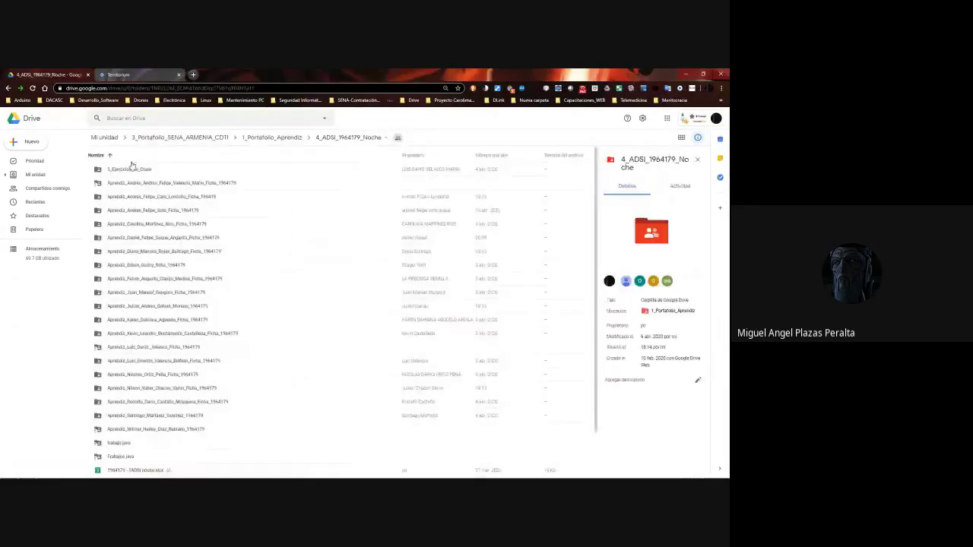
pyautogui.click(152, 137)
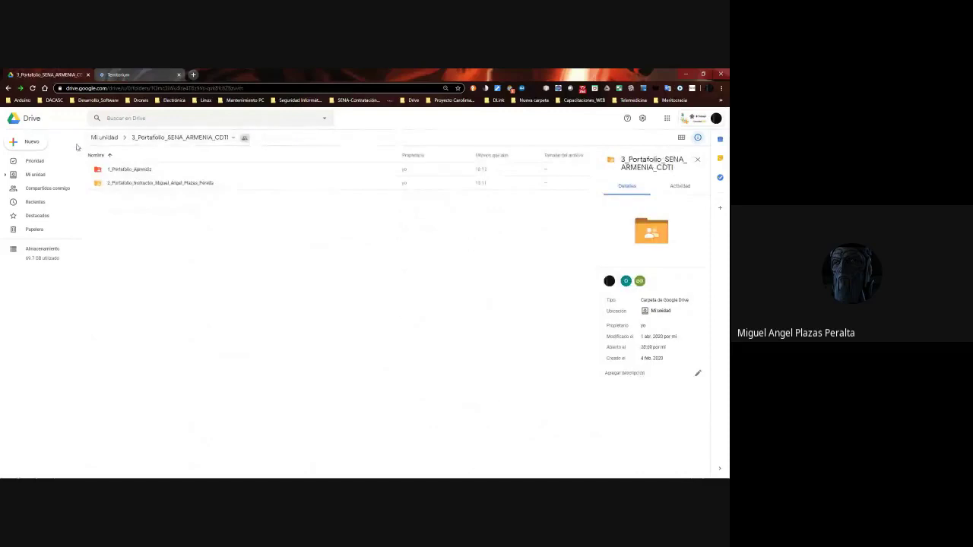
pyautogui.click(101, 139)
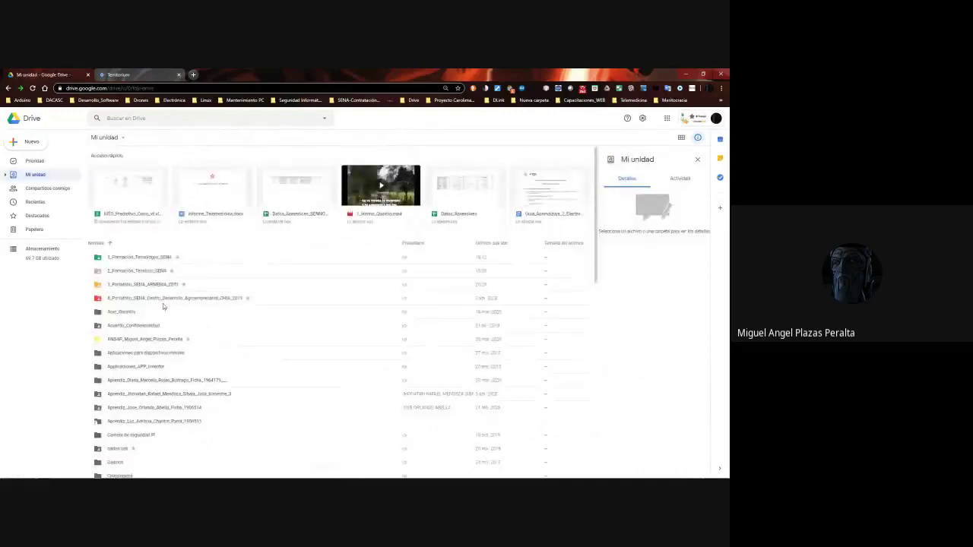
# Go through 3_Portafolio_SENA_ARMENIA_CDTI, the instructor portfolio, 1_ADSI and 7. Material de Apoyo, and open the shared JAVA documentation folder.
pyautogui.doubleClick(137, 285)
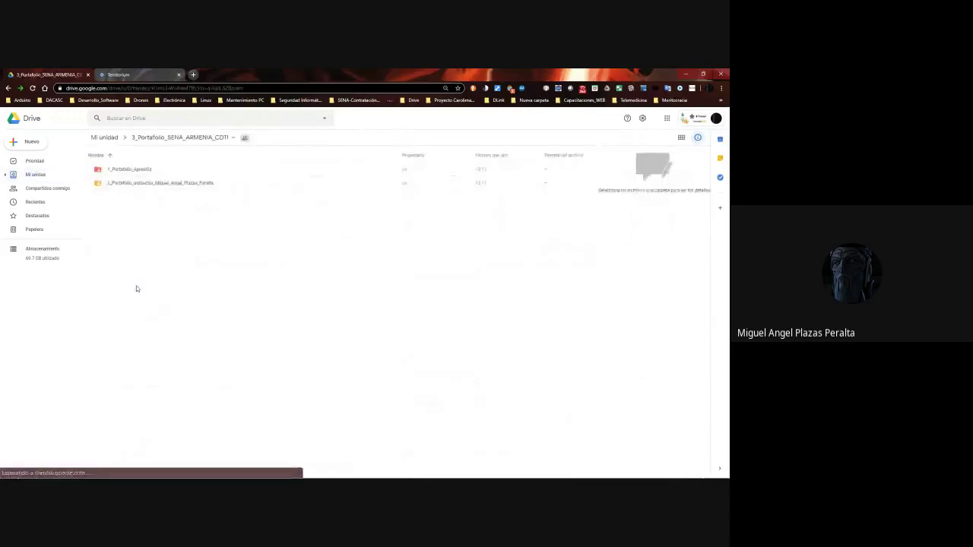
pyautogui.click(164, 185)
pyautogui.doubleClick(164, 185)
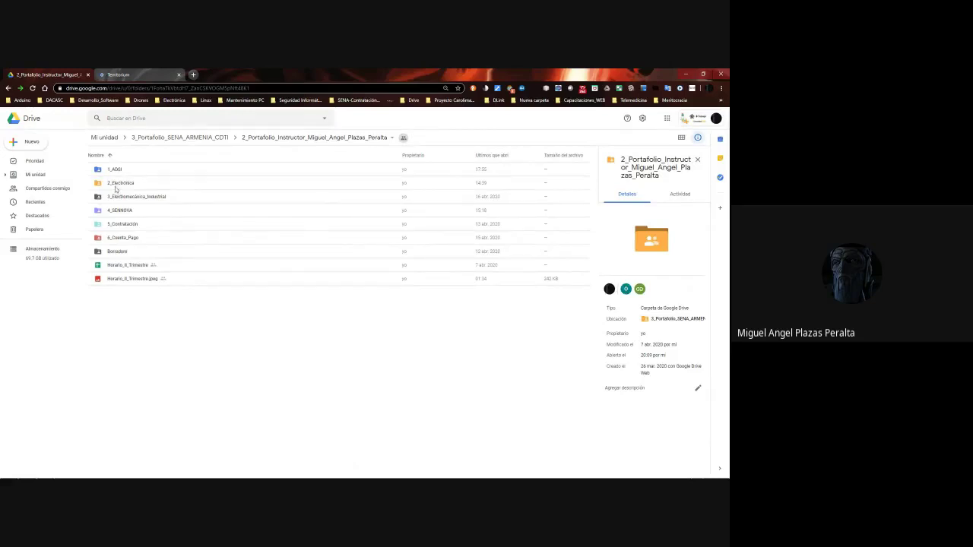
pyautogui.doubleClick(117, 172)
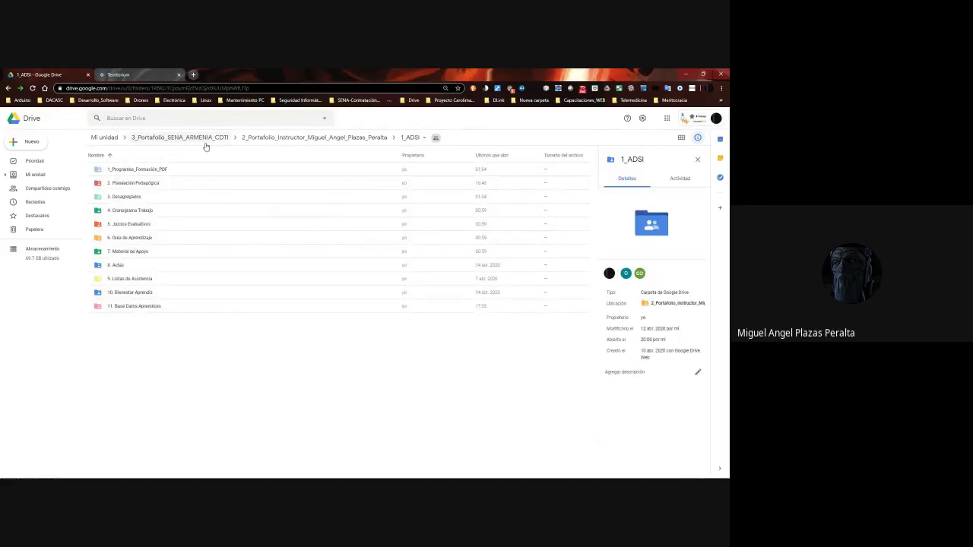
pyautogui.doubleClick(131, 252)
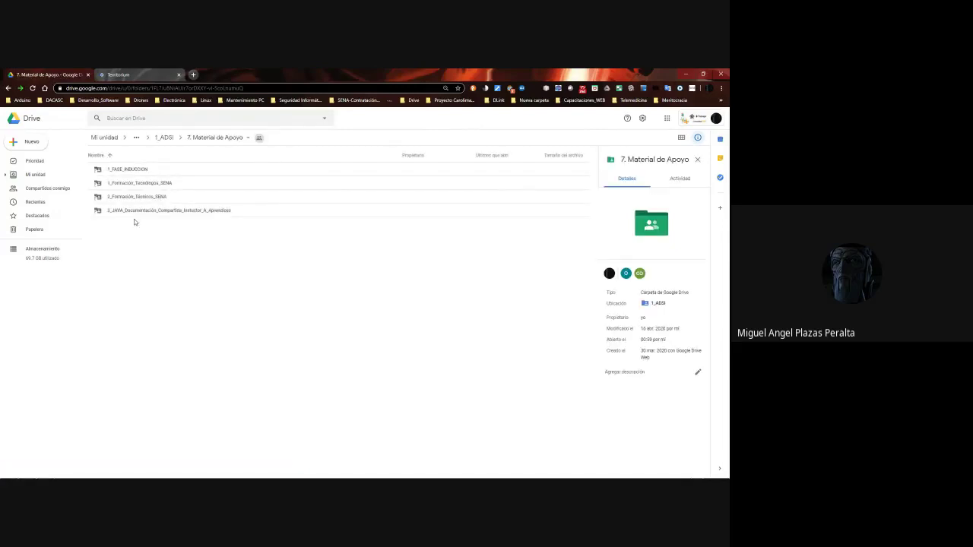
pyautogui.doubleClick(134, 215)
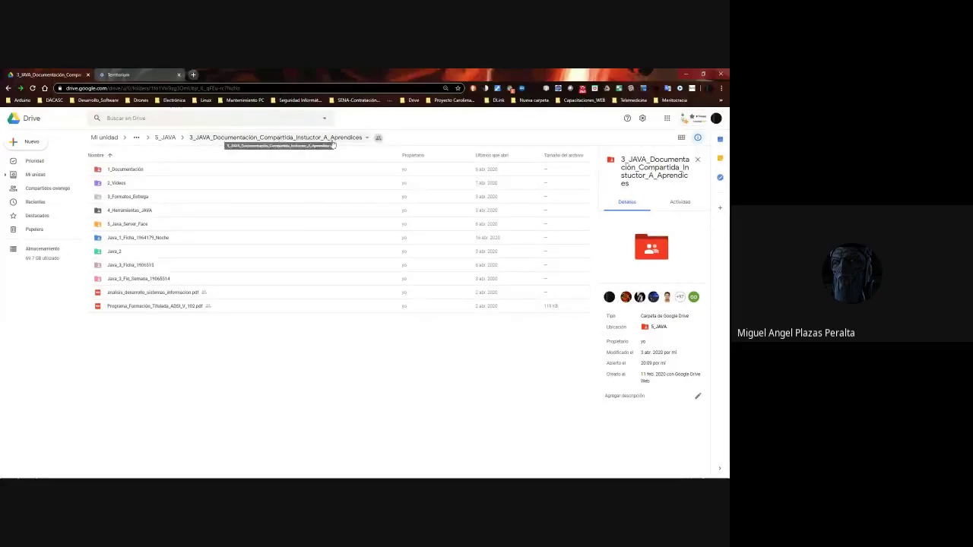
# Upload the saved Guía_1.docx from the computer to the Java_2 folder.
pyautogui.doubleClick(112, 251)
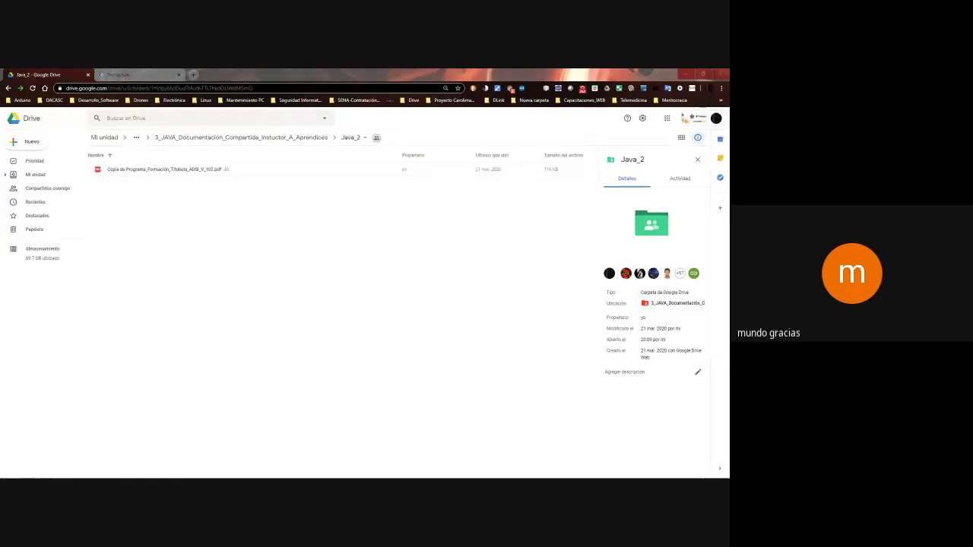
pyautogui.moveTo(274, 477); pyautogui.dragTo(276, 239)
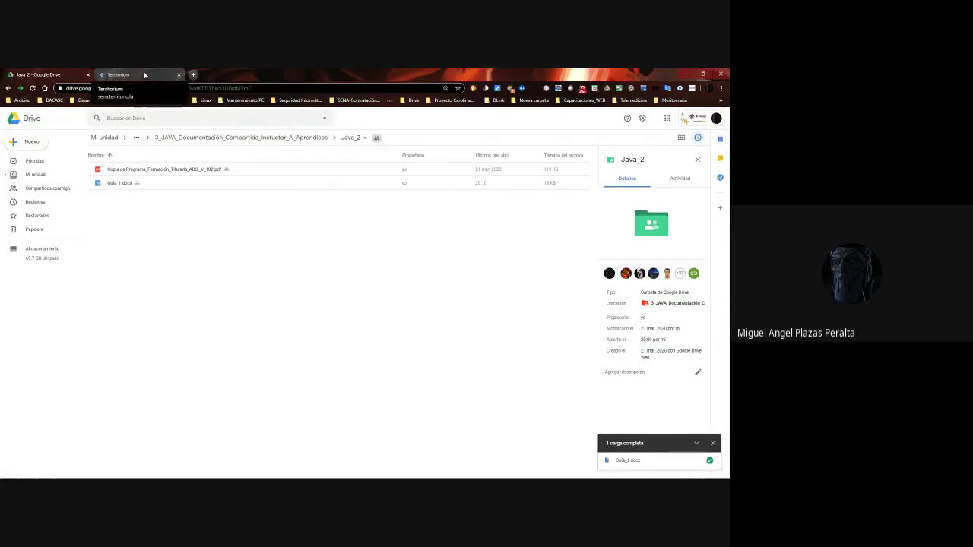
# Get the shareable link of Guía_1.docx in the Java_2 folder and close the sharing settings.
pyautogui.click(125, 181)
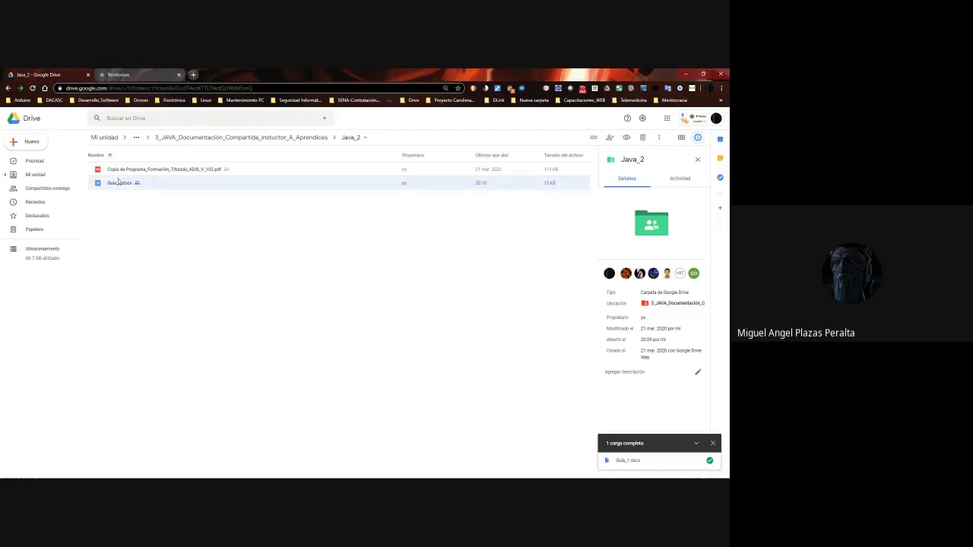
pyautogui.click(200, 206)
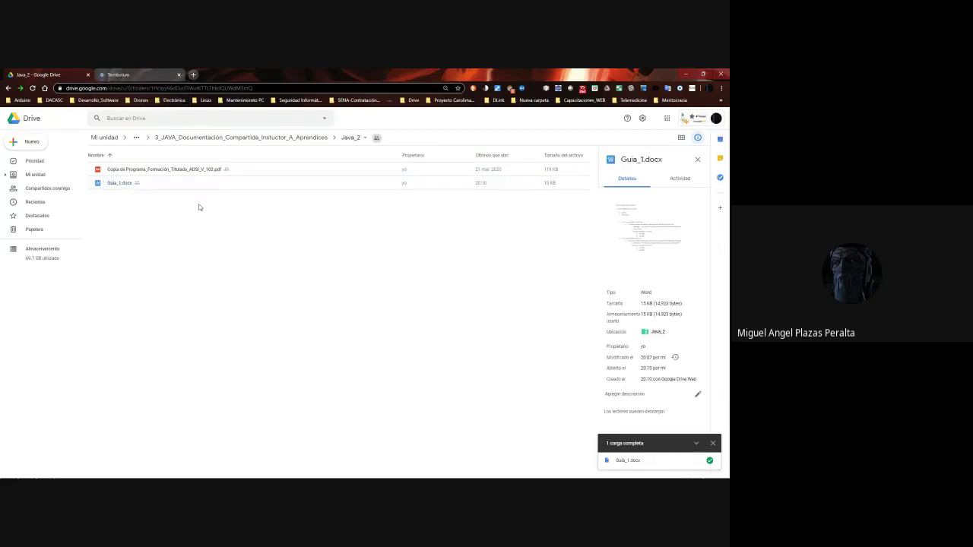
pyautogui.rightClick(131, 186)
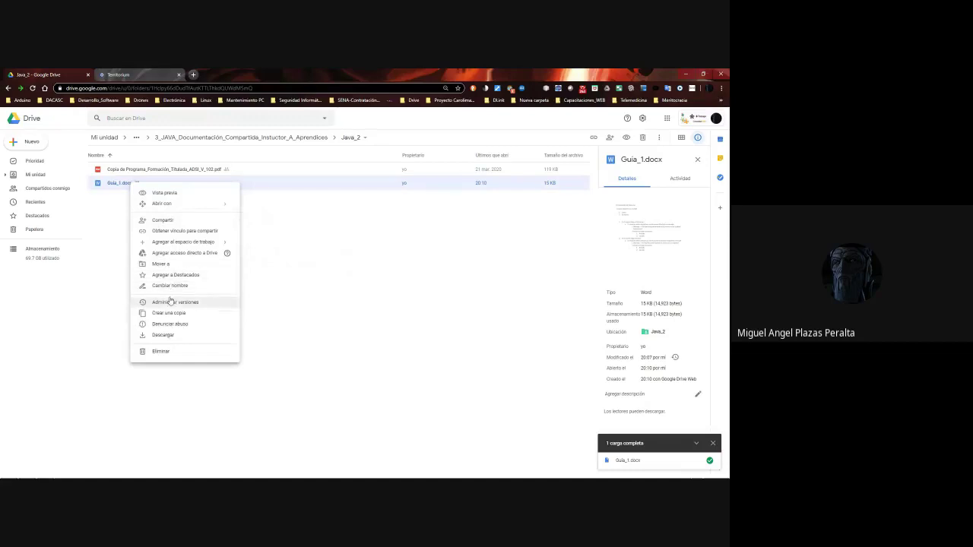
pyautogui.click(185, 229)
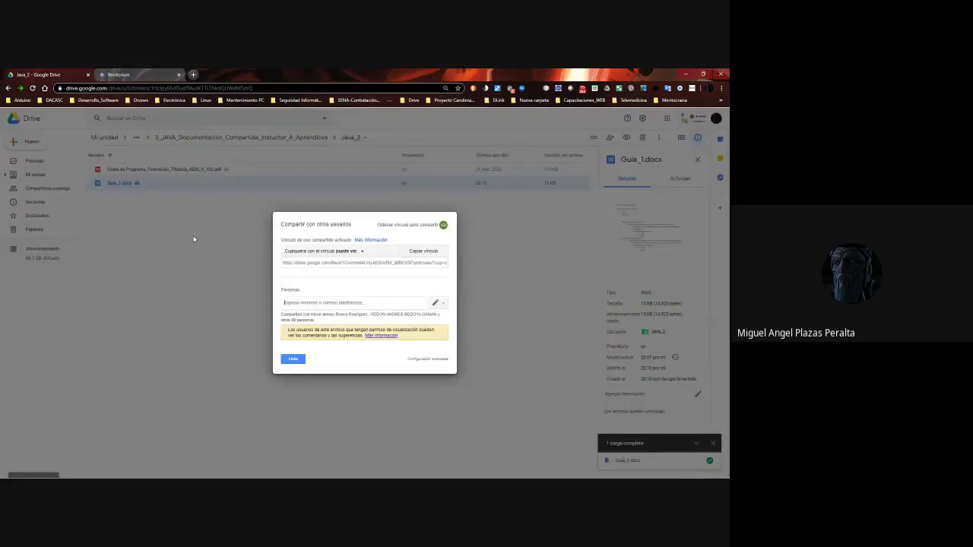
pyautogui.click(299, 361)
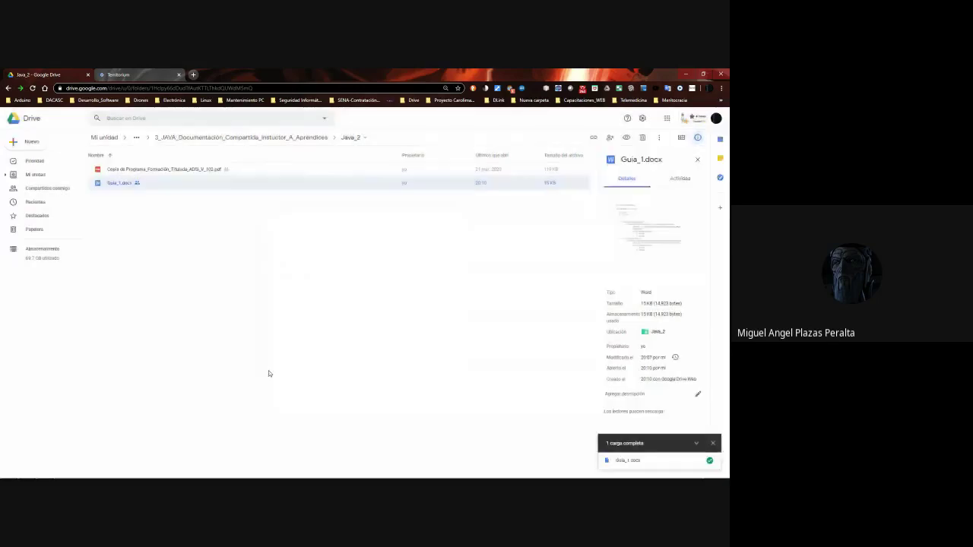
pyautogui.click(267, 370)
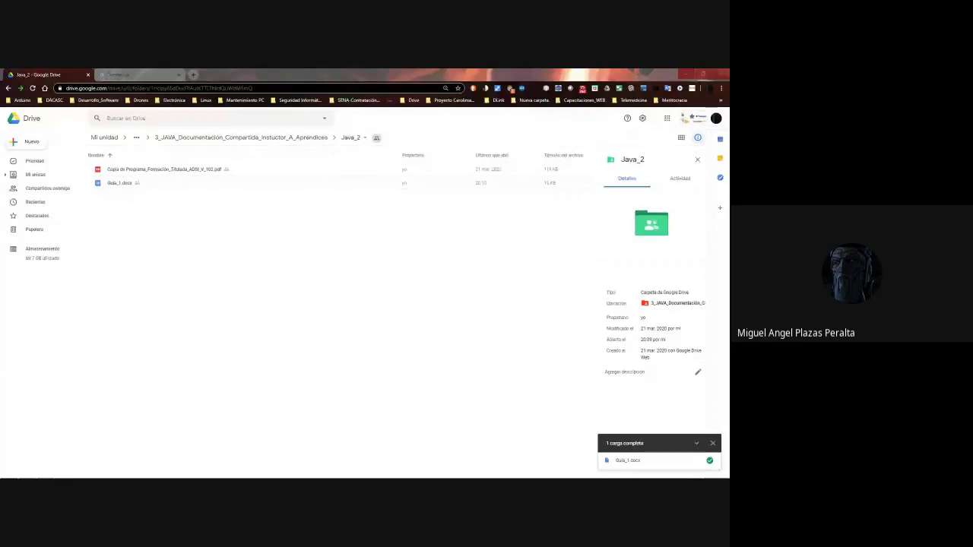
# Look through 1_Documentación and its 1_Bibliografía_Principal and 2_Bibliografía_Webgrafía_Apoyo subfolders, and return to the shared JAVA documentation folder.
pyautogui.click(295, 138)
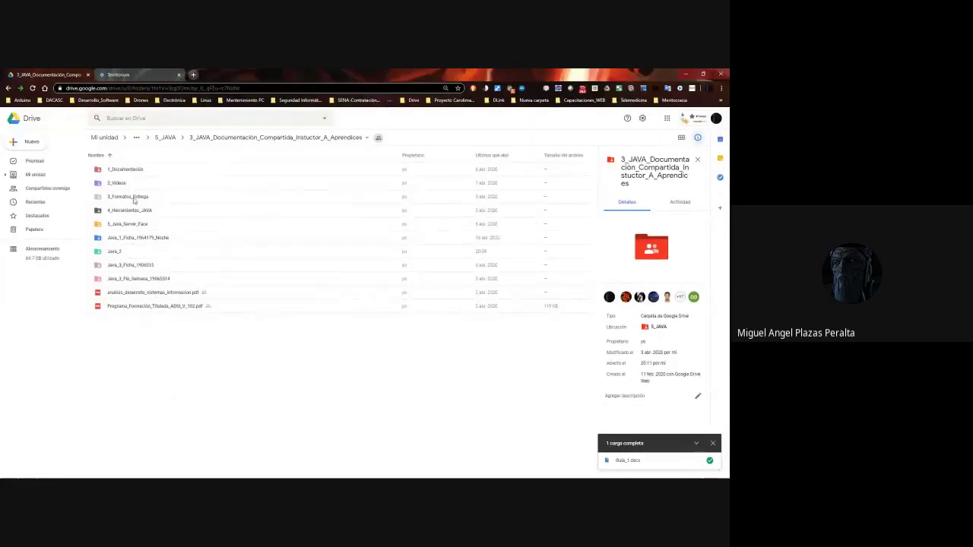
pyautogui.doubleClick(128, 171)
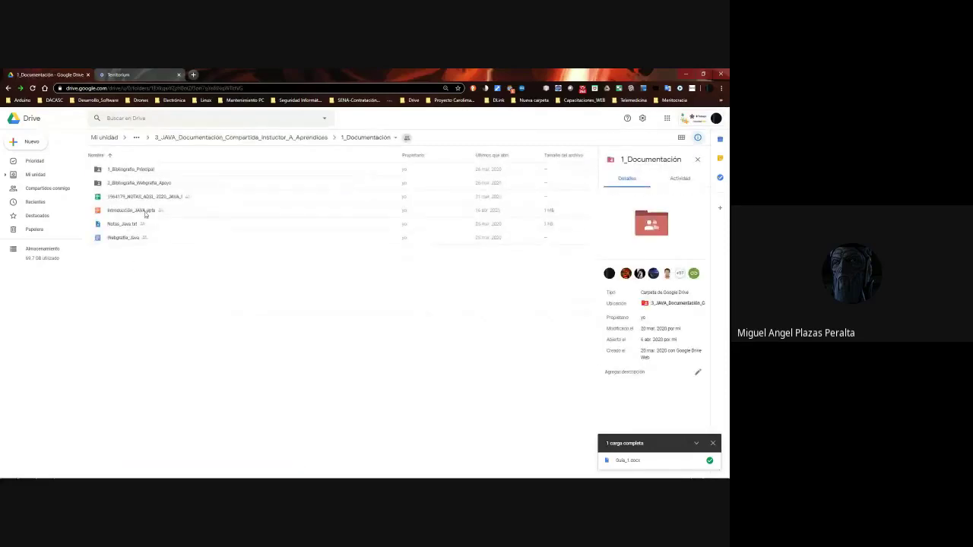
pyautogui.doubleClick(117, 168)
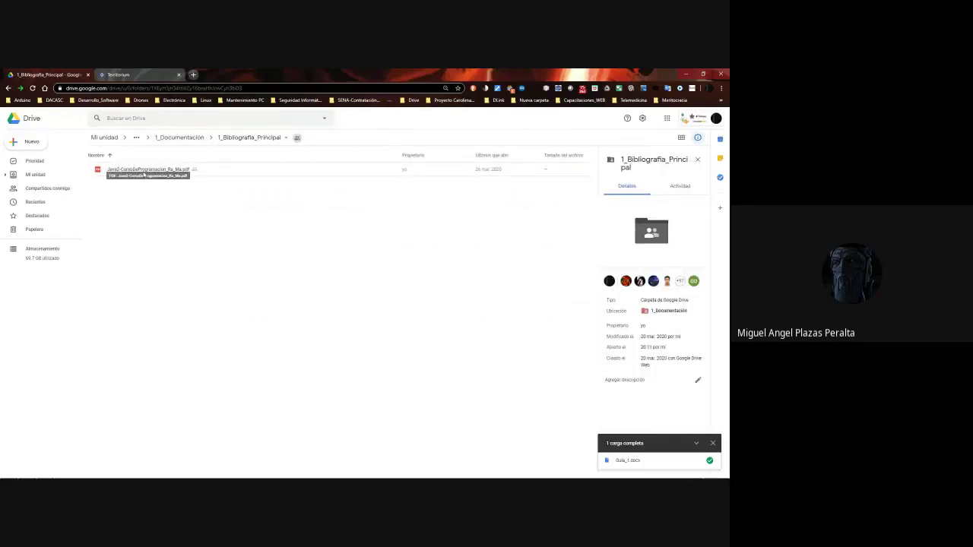
pyautogui.click(183, 138)
pyautogui.doubleClick(130, 182)
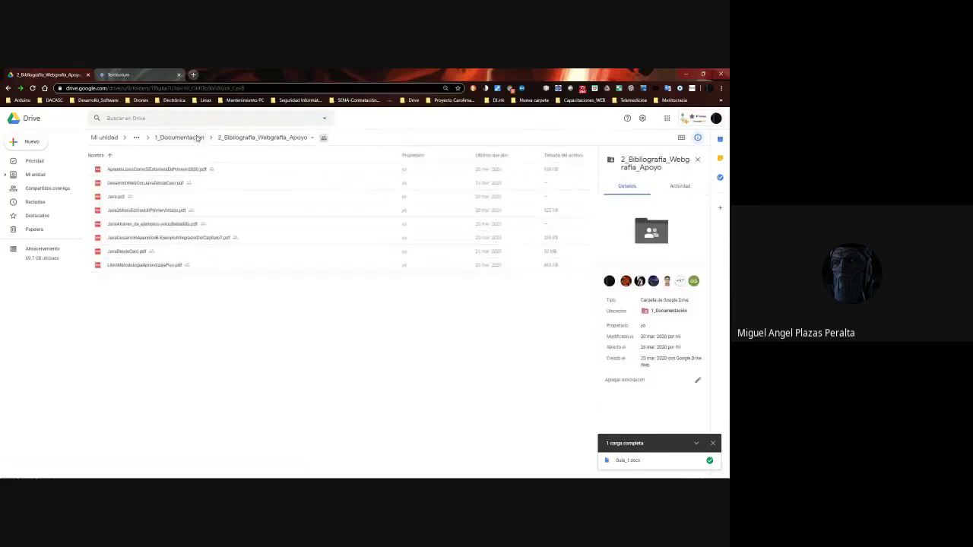
pyautogui.click(200, 138)
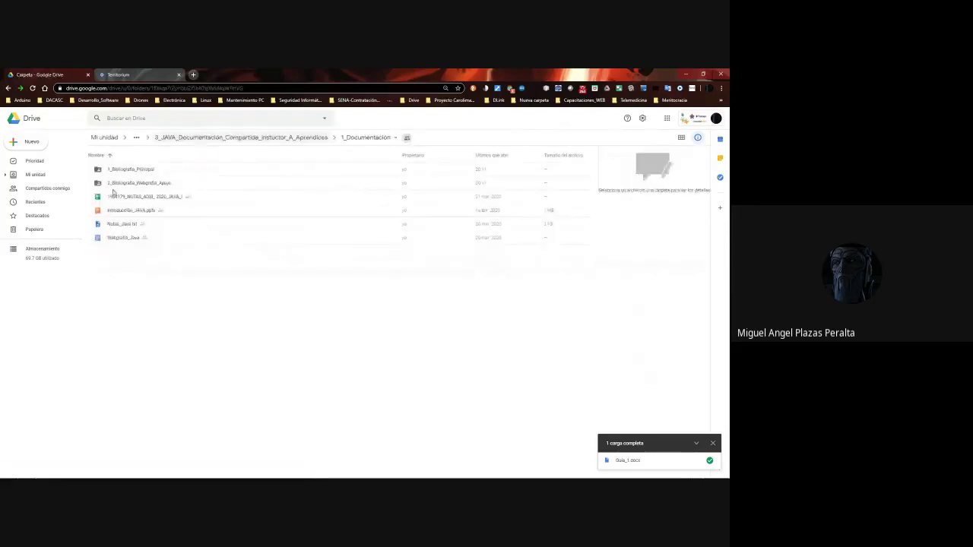
pyautogui.click(250, 137)
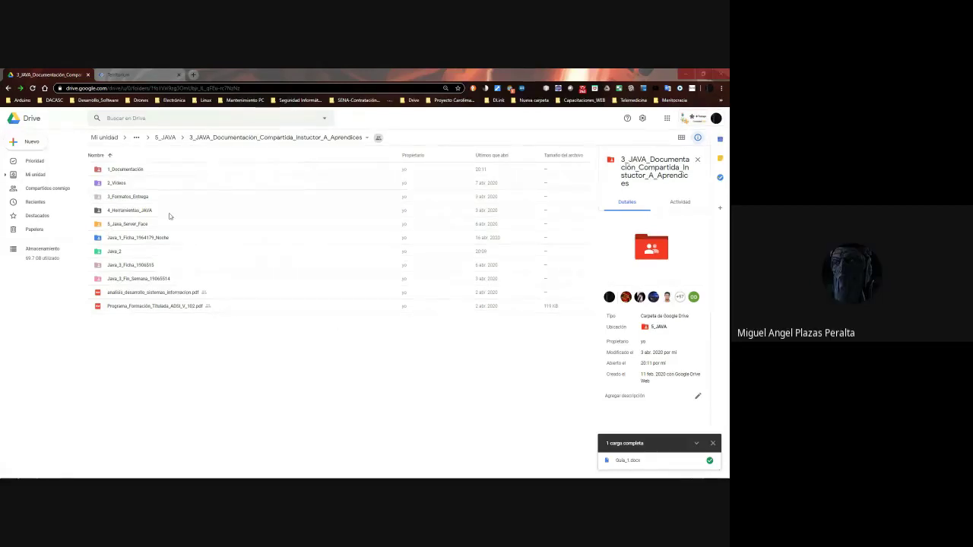
# Go up to the 5_JAVA folder and copy the shareable link of the 3_JAVA_Documentación_Compartida_Instuctor_A_Aprendices folder.
pyautogui.click(167, 137)
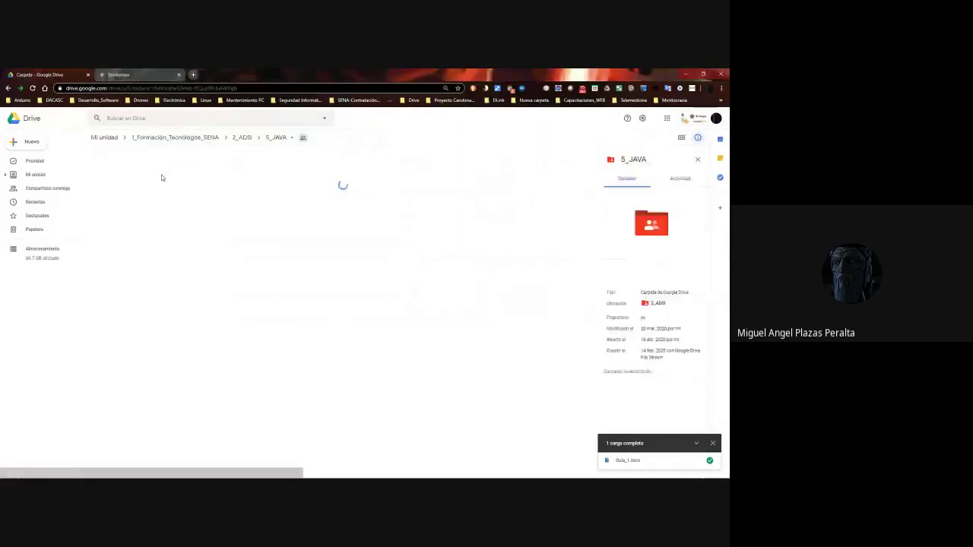
pyautogui.rightClick(149, 184)
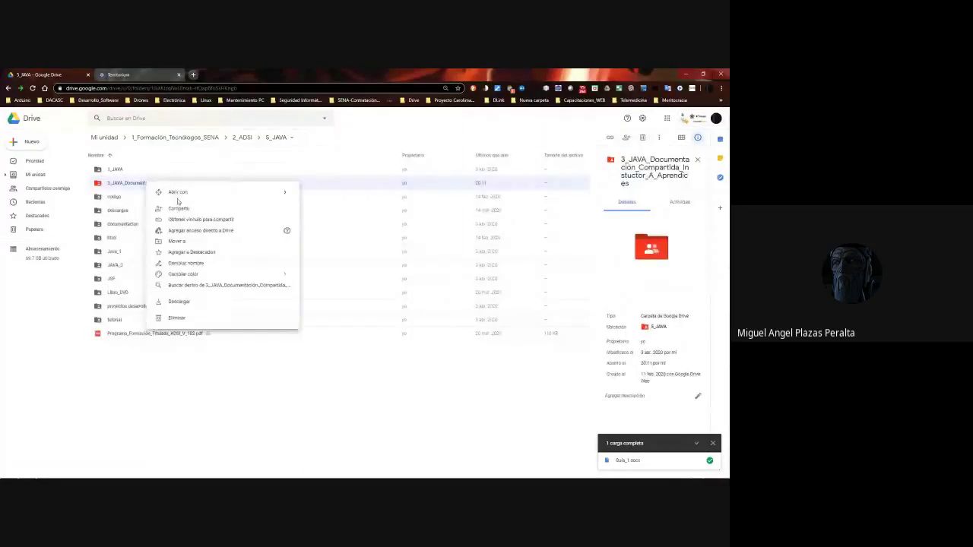
pyautogui.click(185, 220)
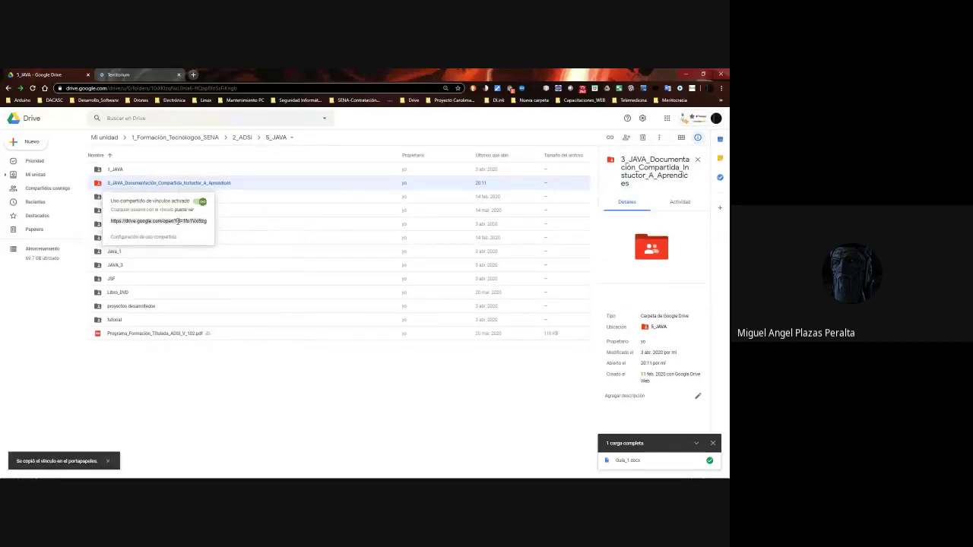
pyautogui.click(267, 394)
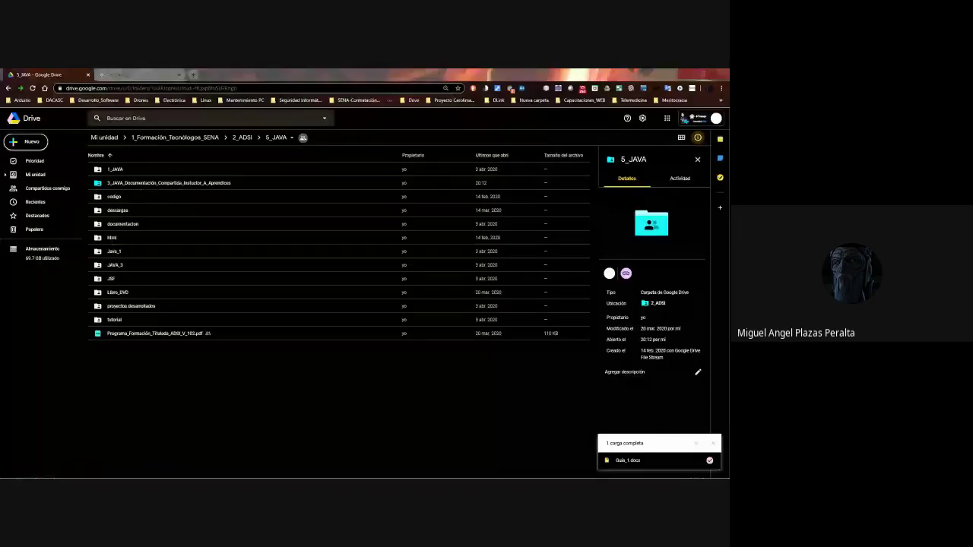
# Glance at the Territorium page, return to Drive, reopen the Java_2 folder and open Guía_1.docx in Google Docs.
pyautogui.click(132, 72)
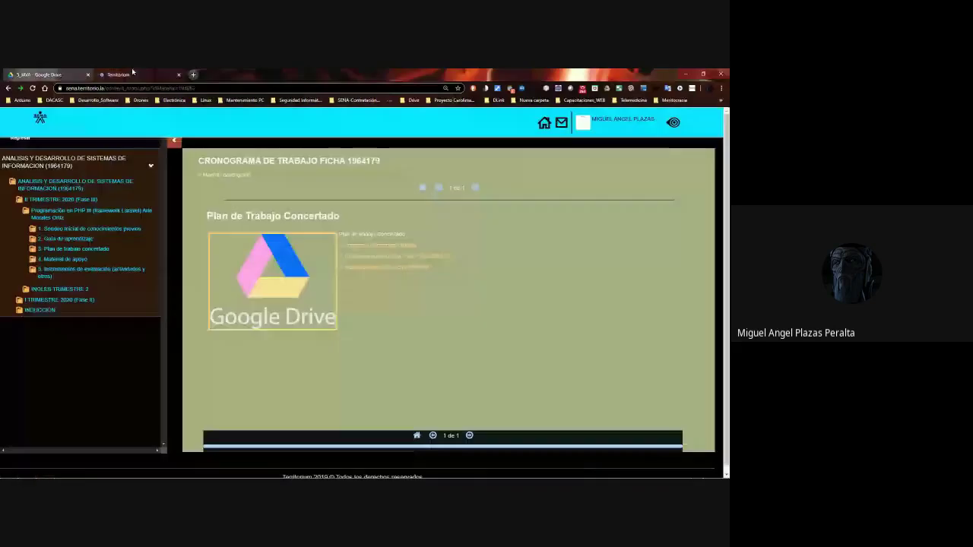
pyautogui.click(73, 74)
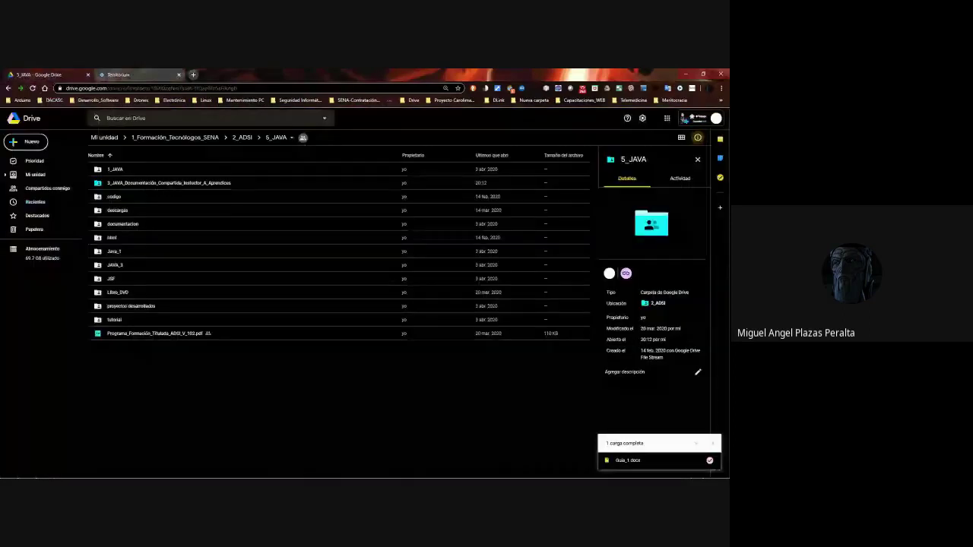
pyautogui.click(136, 186)
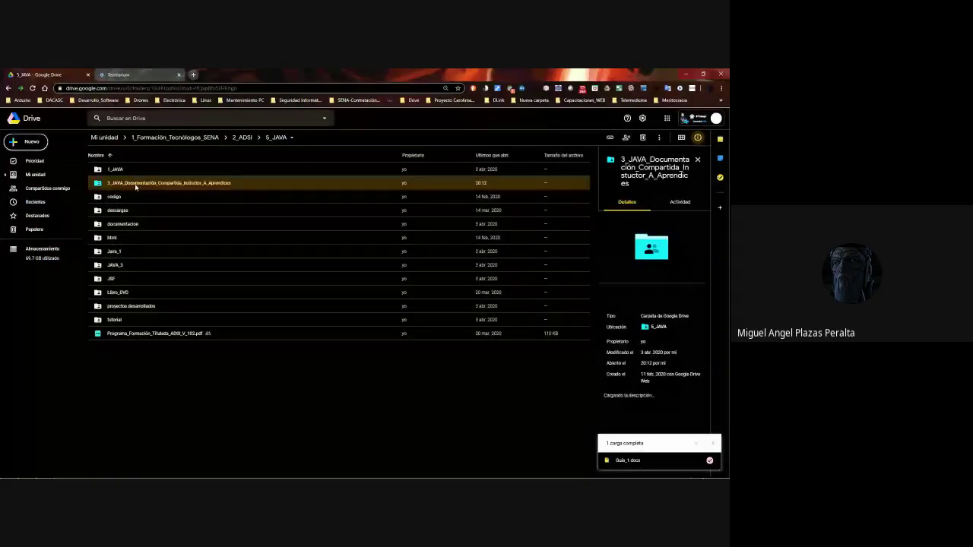
pyautogui.doubleClick(136, 185)
pyautogui.click(123, 238)
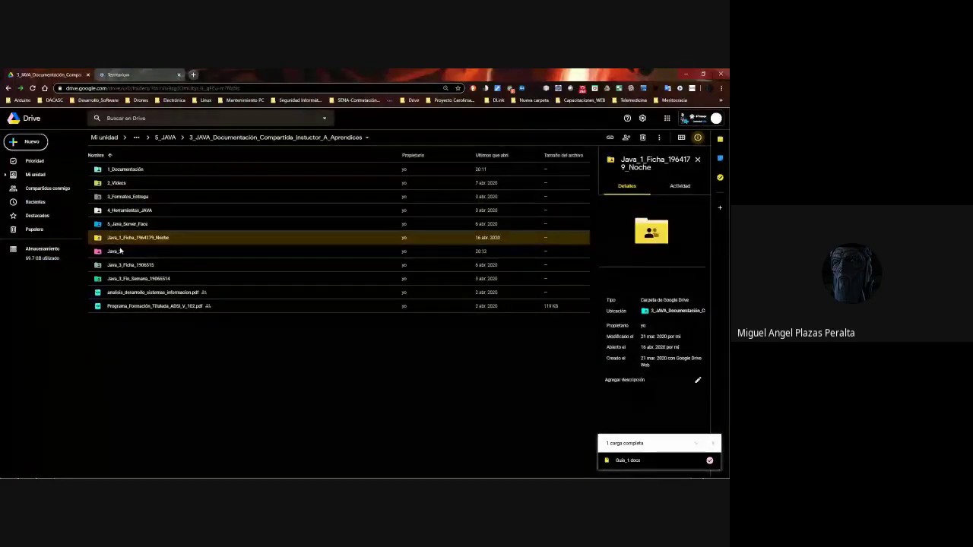
pyautogui.doubleClick(119, 251)
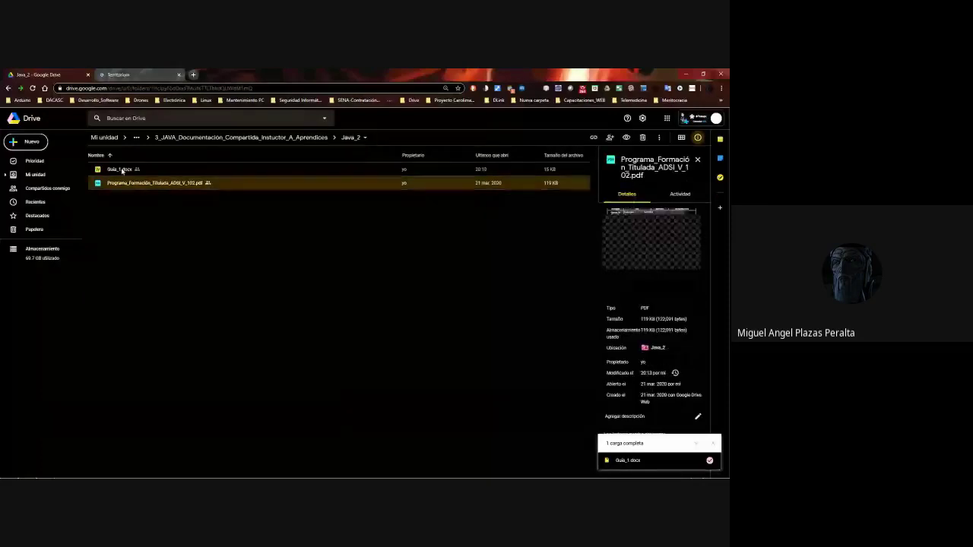
pyautogui.rightClick(121, 171)
pyautogui.click(182, 175)
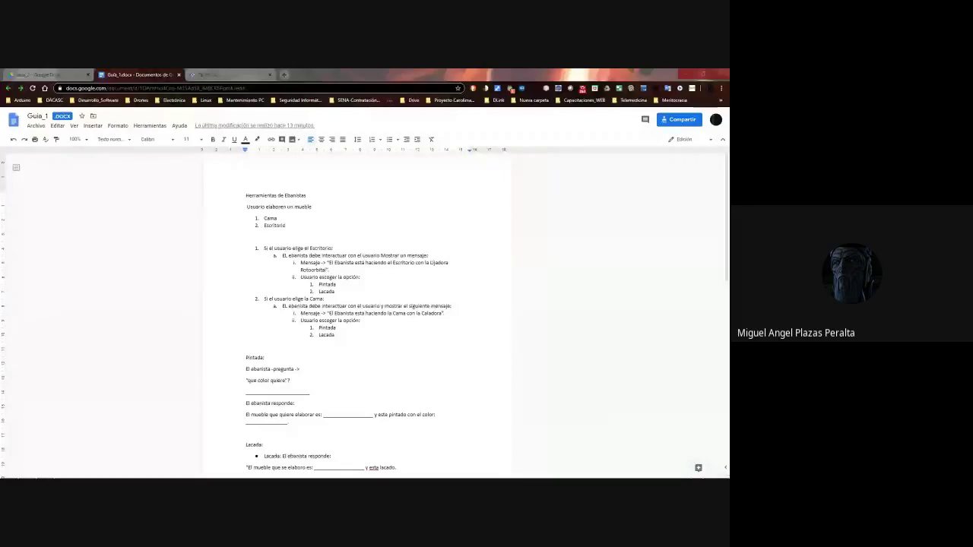
# Switch to Eclipse and delete the int Lacado and int Pintado declarations from the main method of Proyecto_Mueble2.java.
pyautogui.hotkey('alt', 'Tab')
pyautogui.scroll(3, 260, 336)
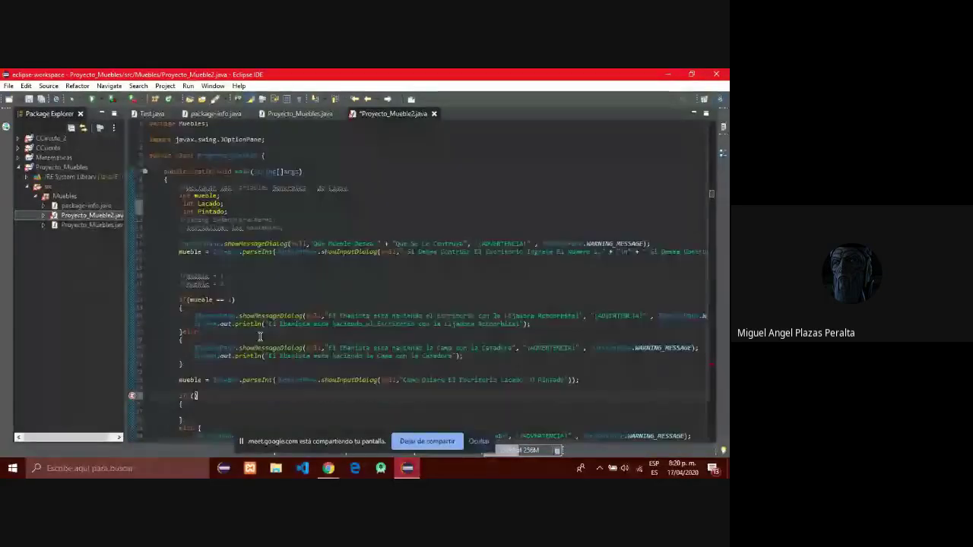
pyautogui.click(225, 214)
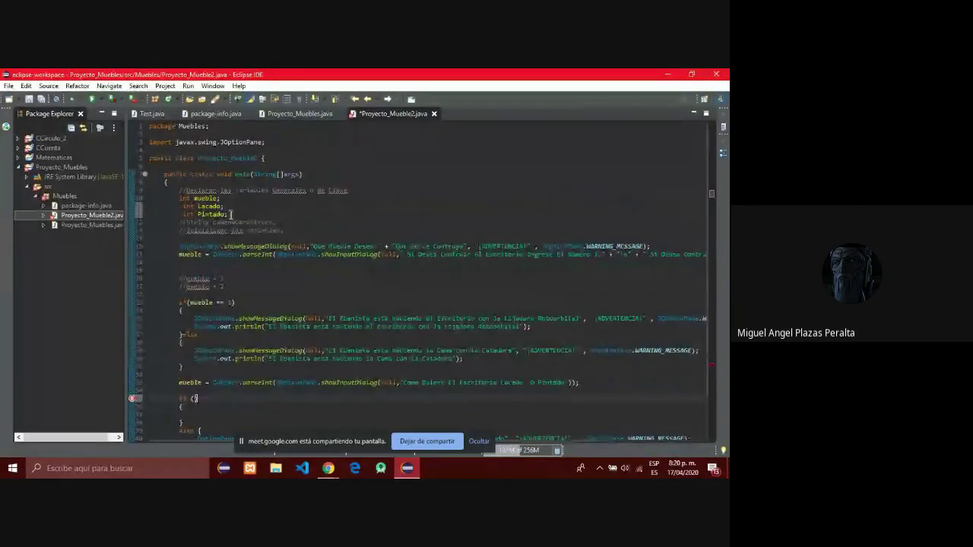
pyautogui.moveTo(225, 214); pyautogui.dragTo(182, 206)
pyautogui.press('BackSpace')
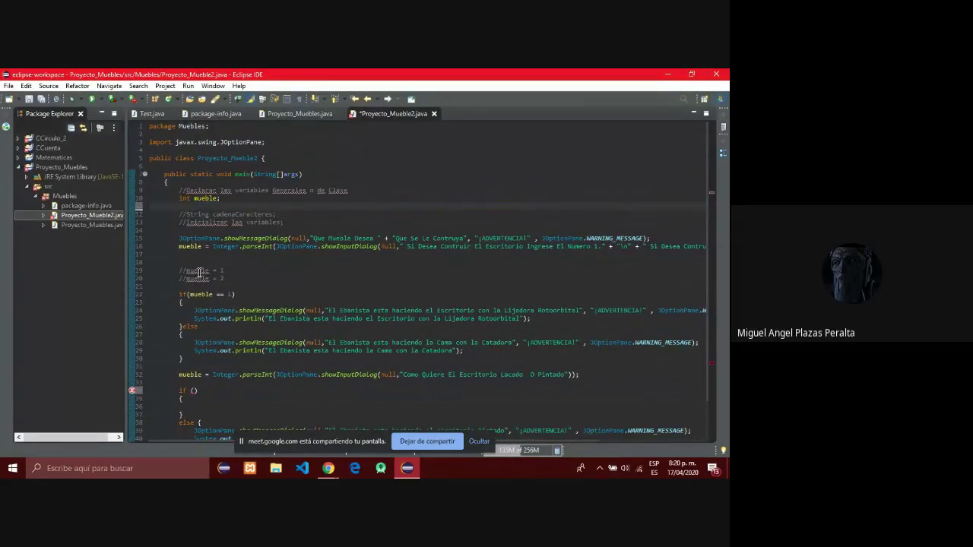
# Save and launch Proyecto_Mueble2.java, and close the console.
pyautogui.scroll(-2, 202, 273)
pyautogui.click(226, 379)
pyautogui.click(230, 409)
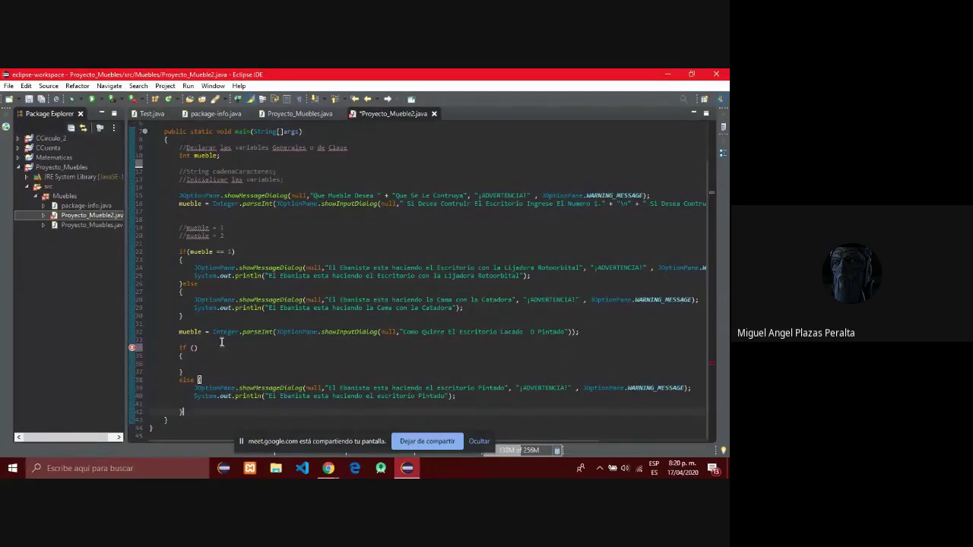
pyautogui.click(92, 100)
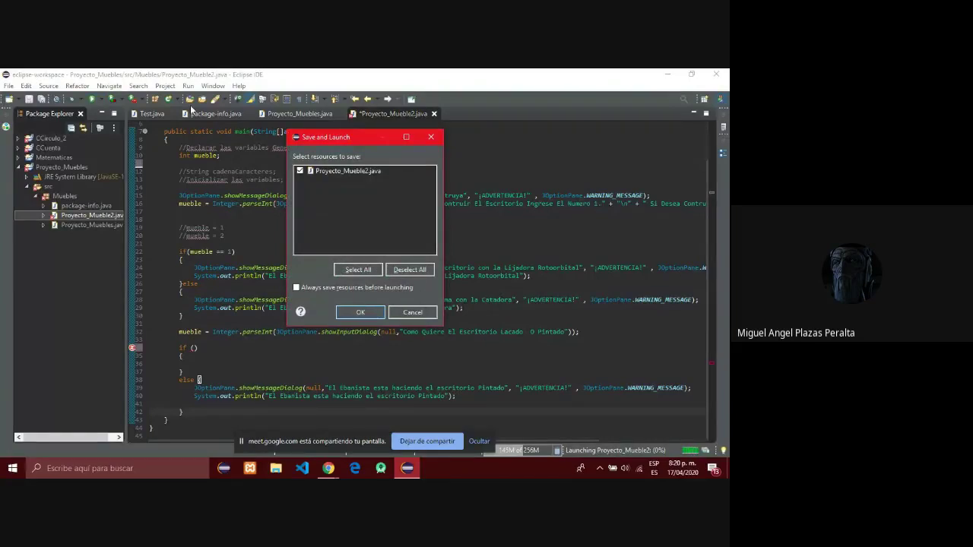
pyautogui.click(354, 313)
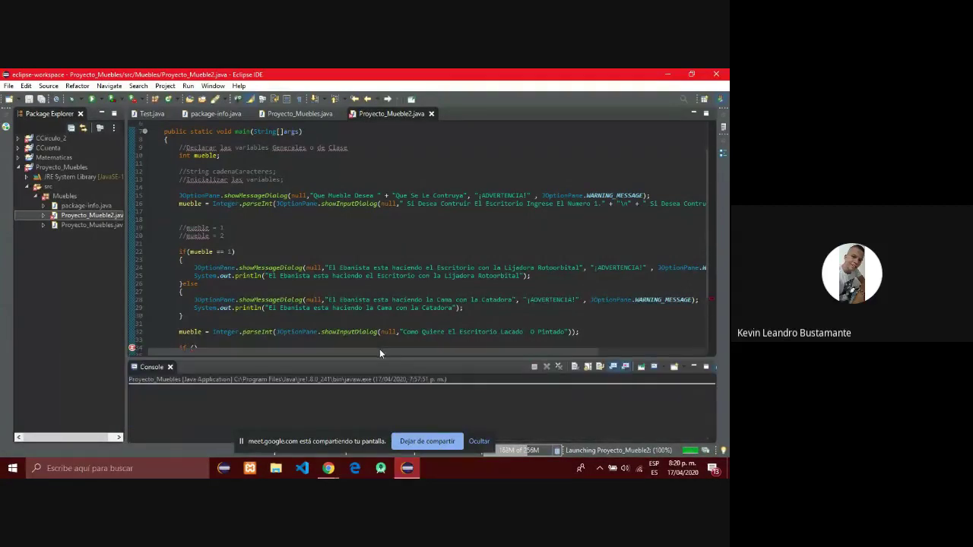
pyautogui.click(170, 366)
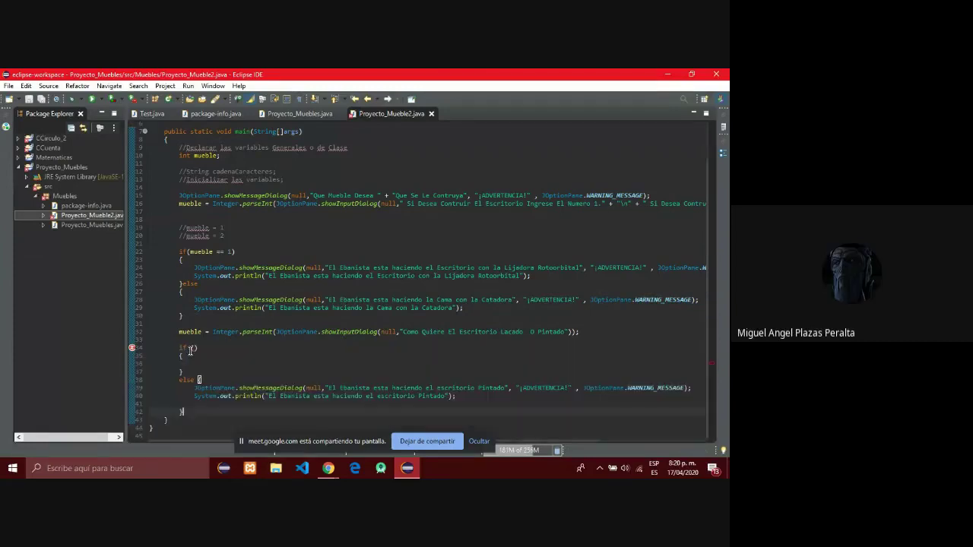
# Start the condition of the empty second if statement with "Lacado ==".
pyautogui.click(190, 350)
pyautogui.click(188, 349)
pyautogui.press('Right')
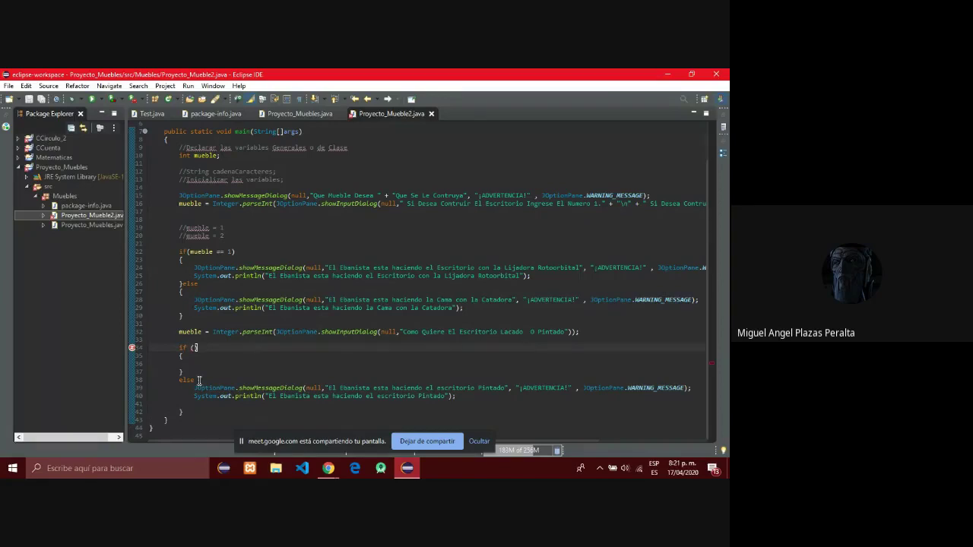
pyautogui.write('Lacado')
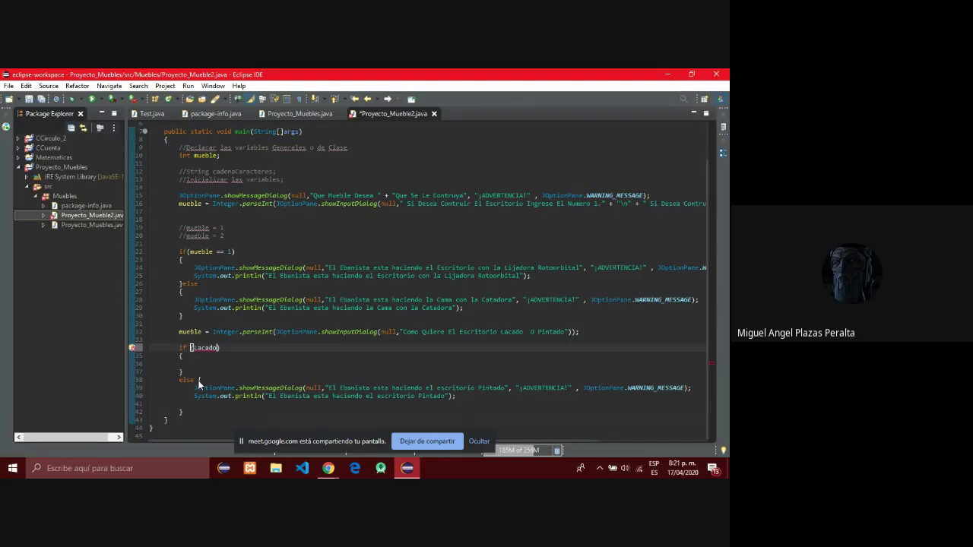
pyautogui.write('==')
# Clear the unfinished "Lacado ==" condition of the second if statement, leaving only empty parentheses.
pyautogui.click(221, 156)
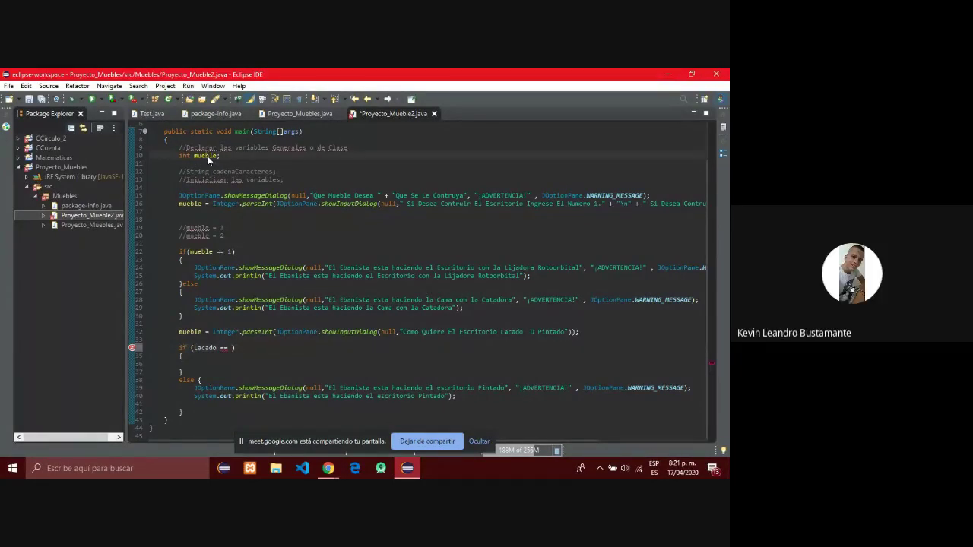
pyautogui.moveTo(205, 155)
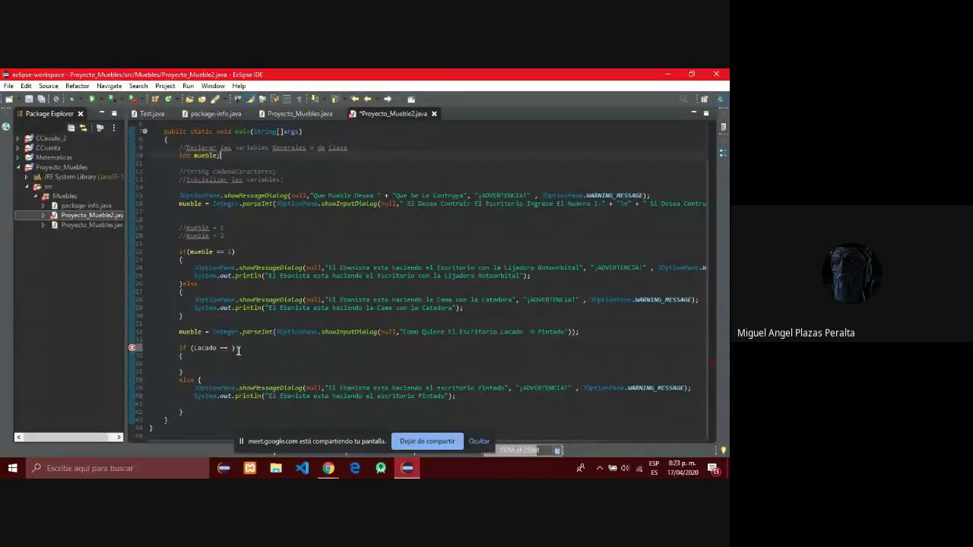
pyautogui.click(238, 350)
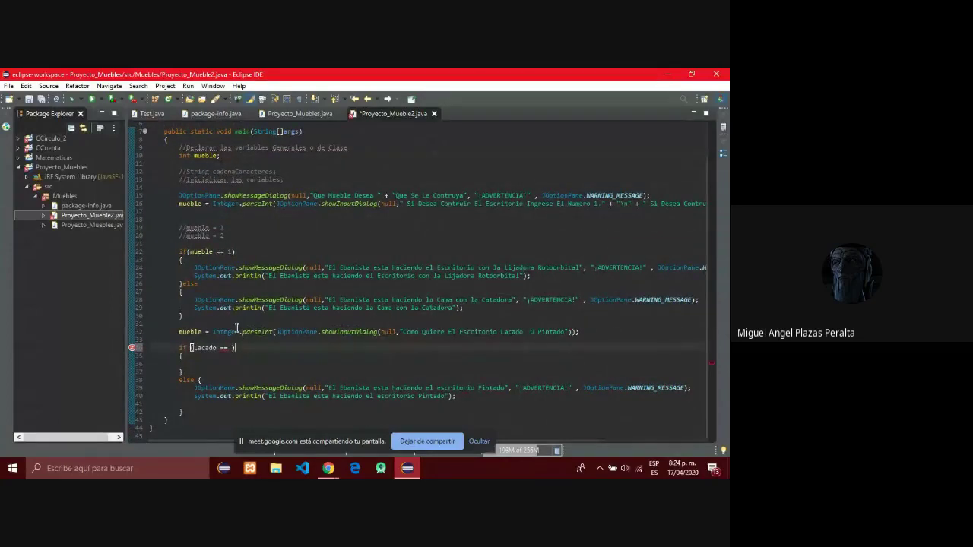
pyautogui.moveTo(236, 329)
pyautogui.moveTo(223, 348)
pyautogui.moveTo(236, 348); pyautogui.dragTo(187, 348)
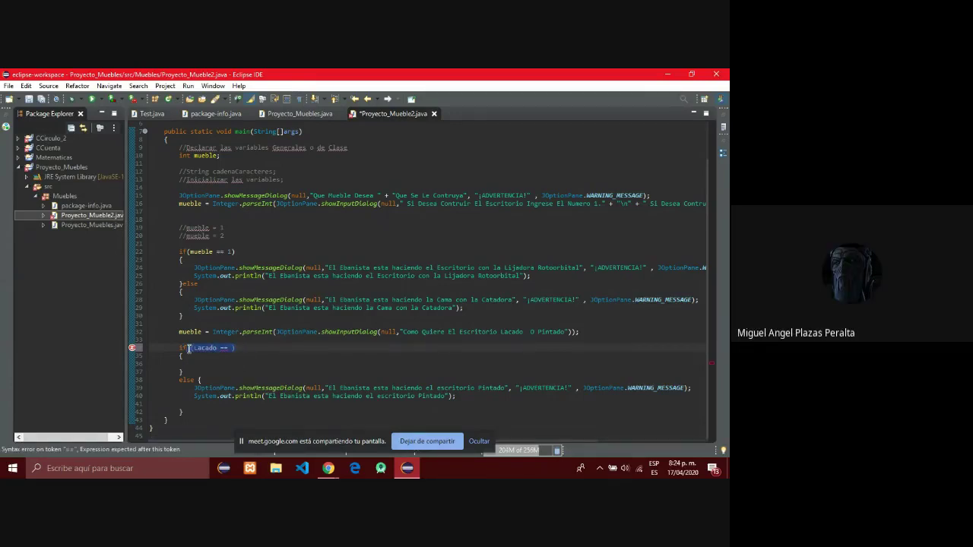
pyautogui.press('BackSpace')
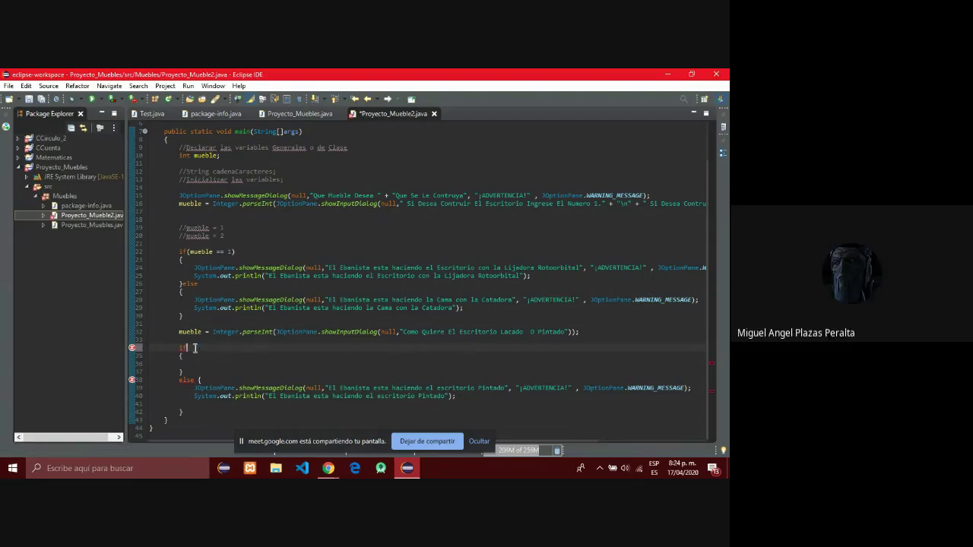
pyautogui.write('(')
pyautogui.click(240, 159)
pyautogui.press('Return')
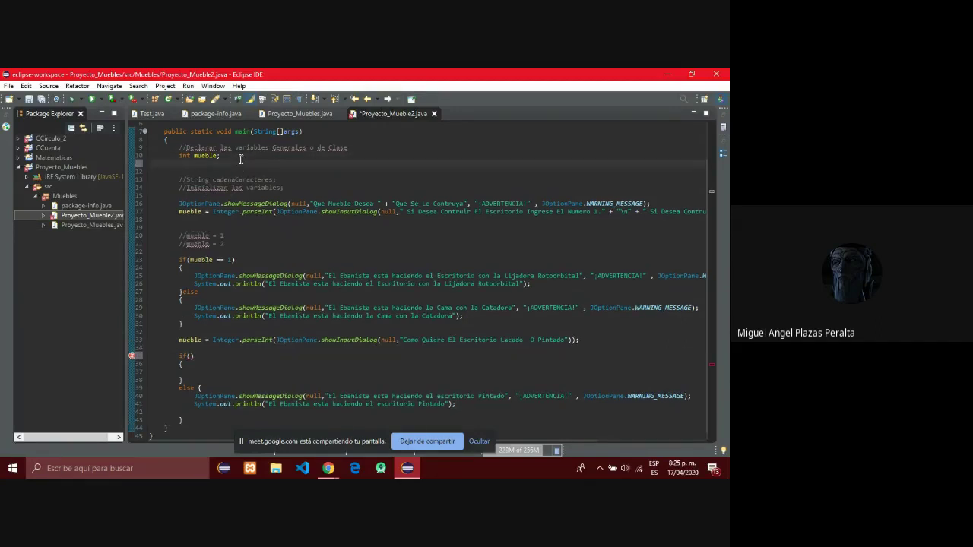
pyautogui.write('String ')
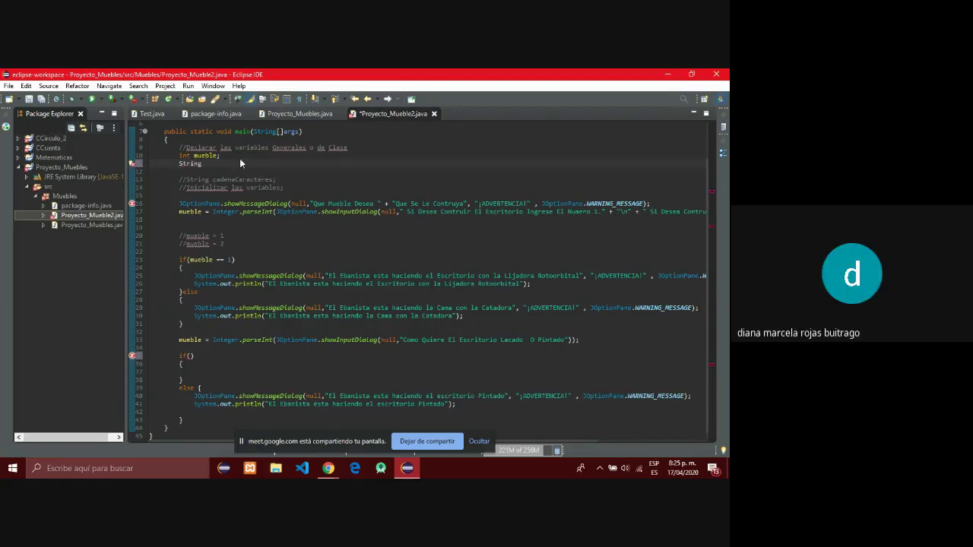
pyautogui.write('Lac')
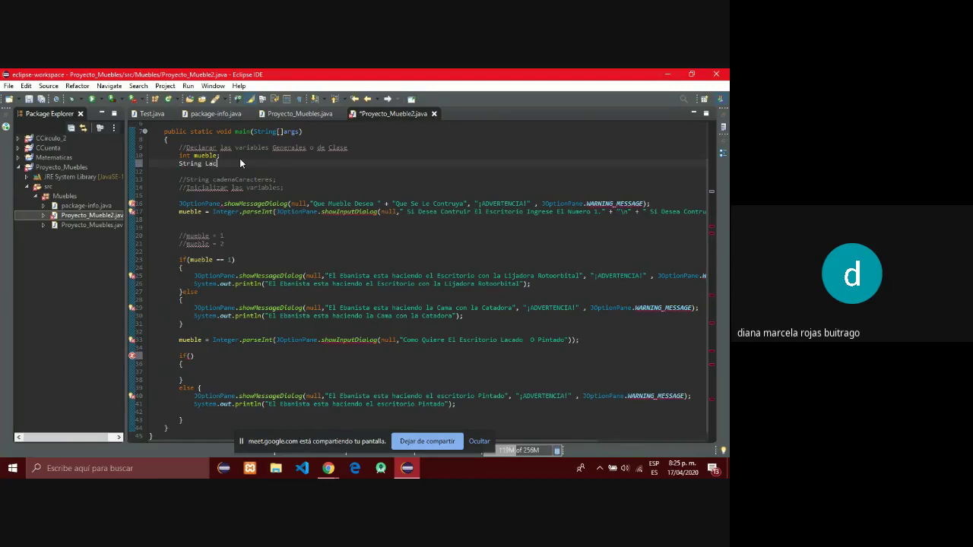
pyautogui.write('ado;')
pyautogui.press('BackSpace')
pyautogui.press('BackSpace')
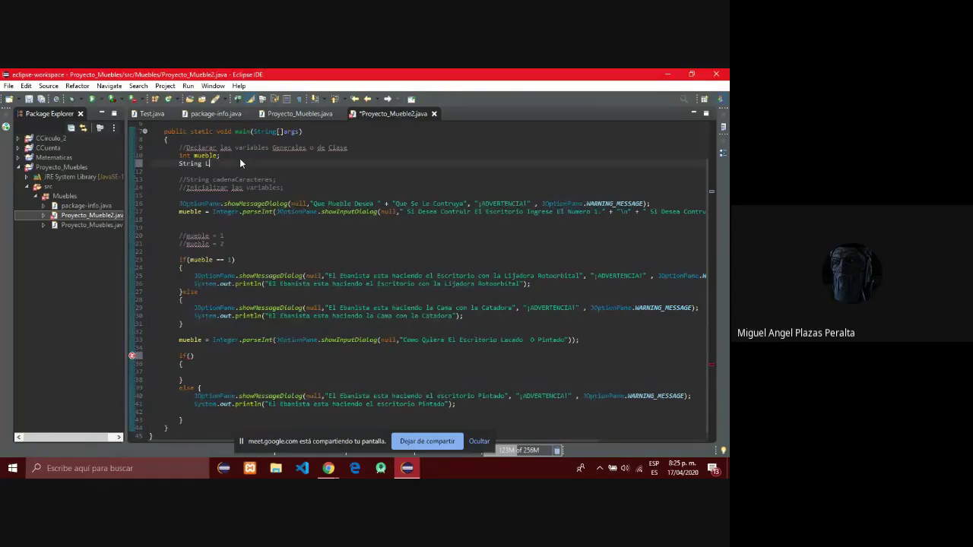
pyautogui.press('BackSpace')
pyautogui.press('BackSpace')
pyautogui.press('BackSpace')
pyautogui.press('BackSpace')
pyautogui.press('BackSpace')
pyautogui.press('BackSpace')
pyautogui.press('BackSpace')
pyautogui.press('BackSpace')
pyautogui.press('BackSpace')
pyautogui.press('BackSpace')
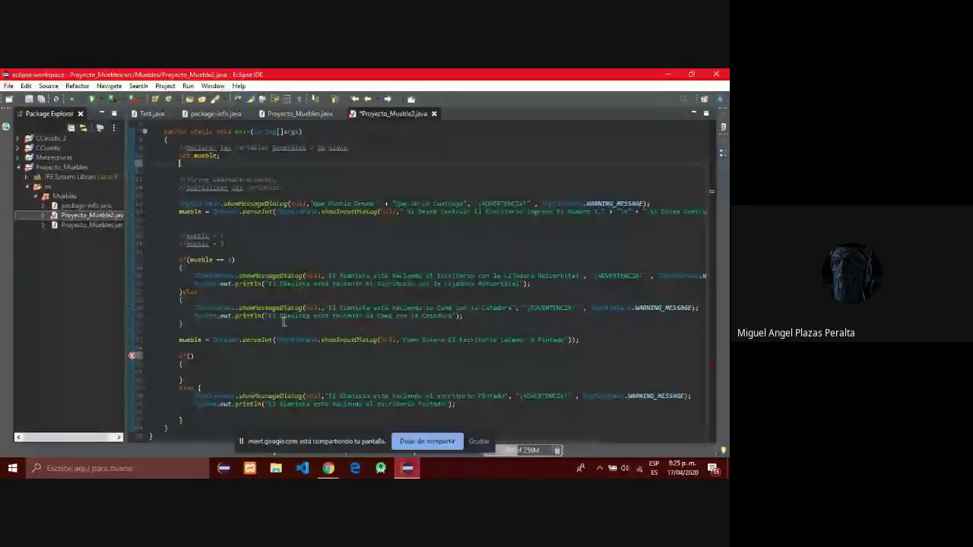
# Inspect the error on the empty if condition and stop sharing the screen in Google Meet.
pyautogui.scroll(-1, 283, 321)
pyautogui.scroll(2, 279, 323)
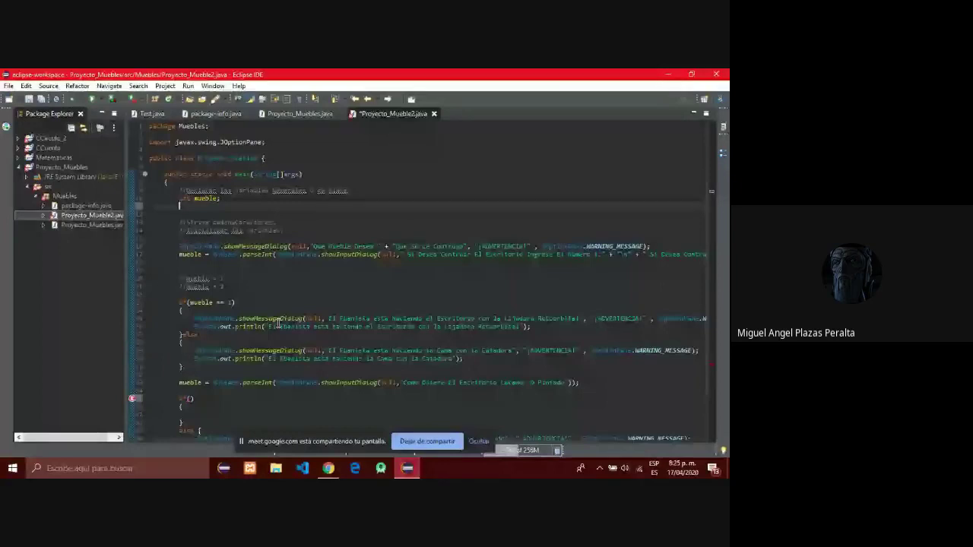
pyautogui.scroll(-2, 279, 324)
pyautogui.moveTo(189, 348)
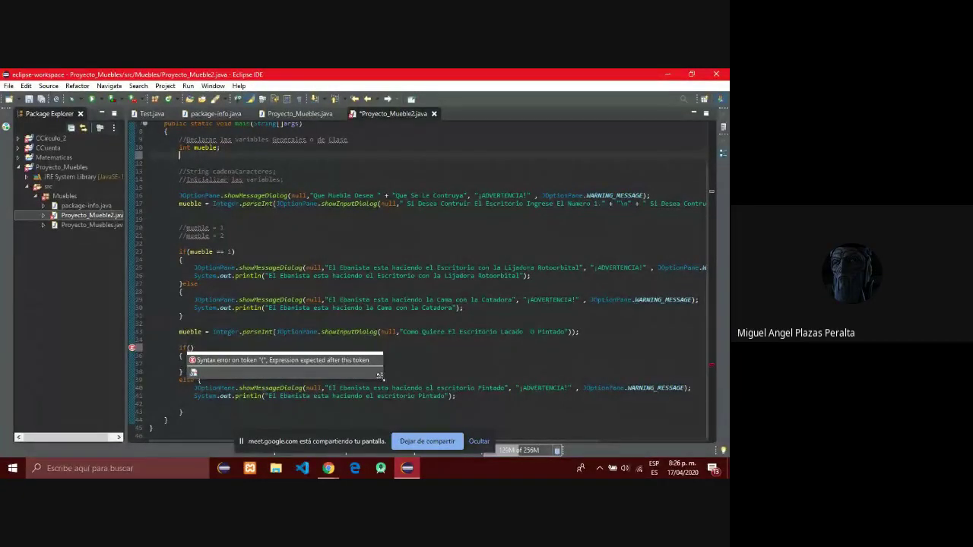
pyautogui.click(413, 441)
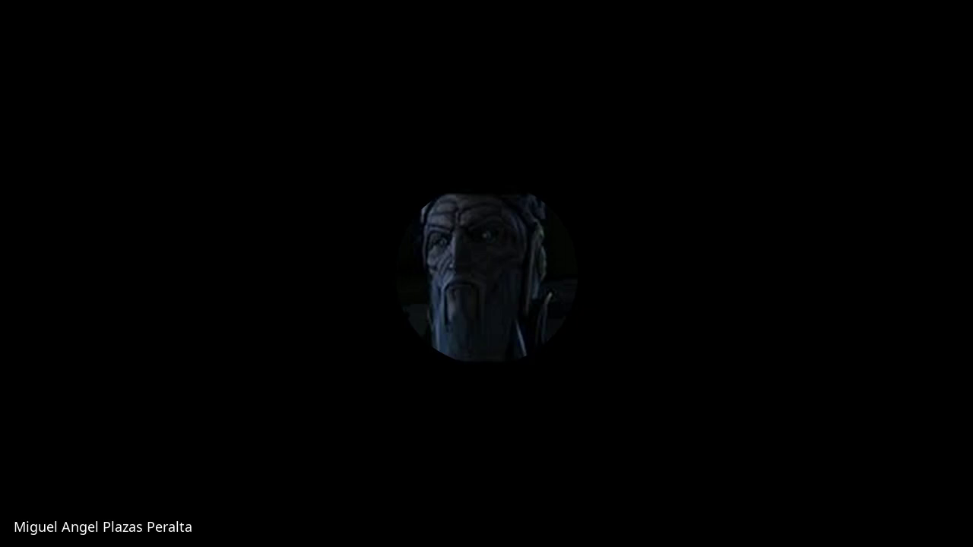
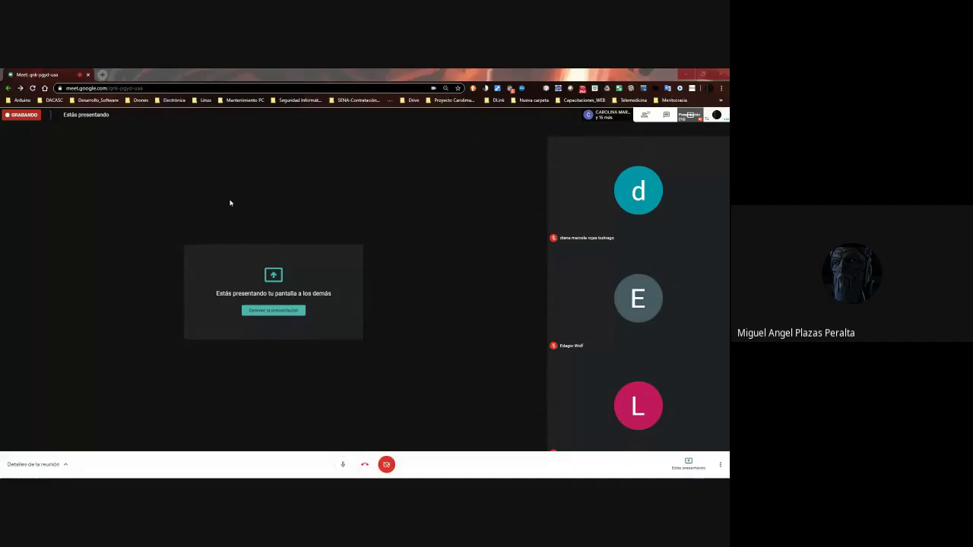
# Switch to the apprentice list in Google Sheets and enter the date header "17 de Abril del 2020" in cell K2.
pyautogui.click(131, 155)
pyautogui.hotkey('alt', 'Tab')
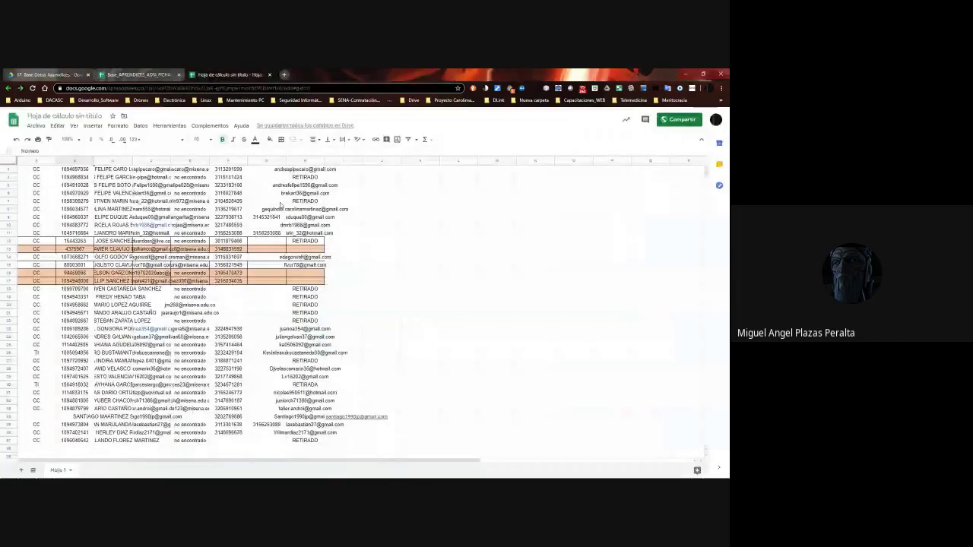
pyautogui.scroll(1, 456, 228)
pyautogui.click(421, 199)
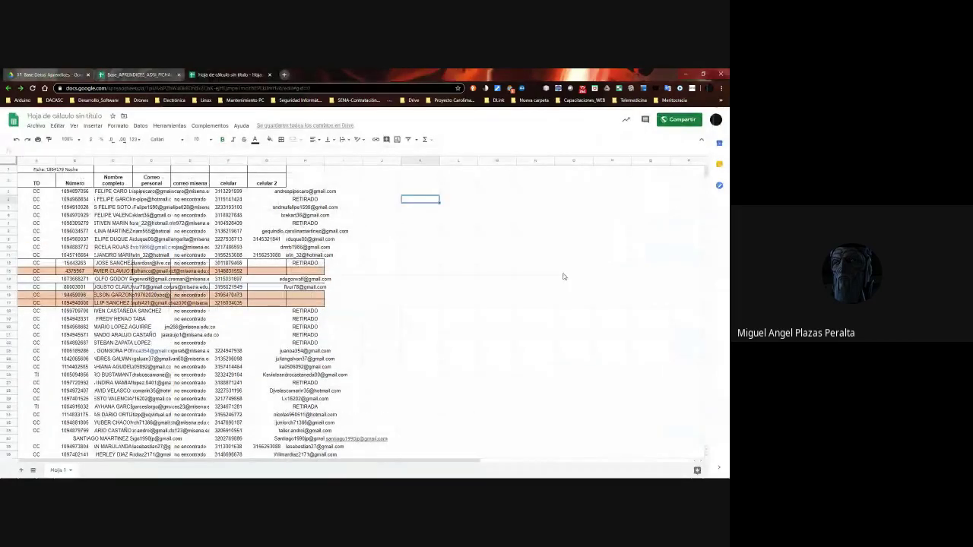
pyautogui.press('Up')
pyautogui.press('Up')
pyautogui.press('Up')
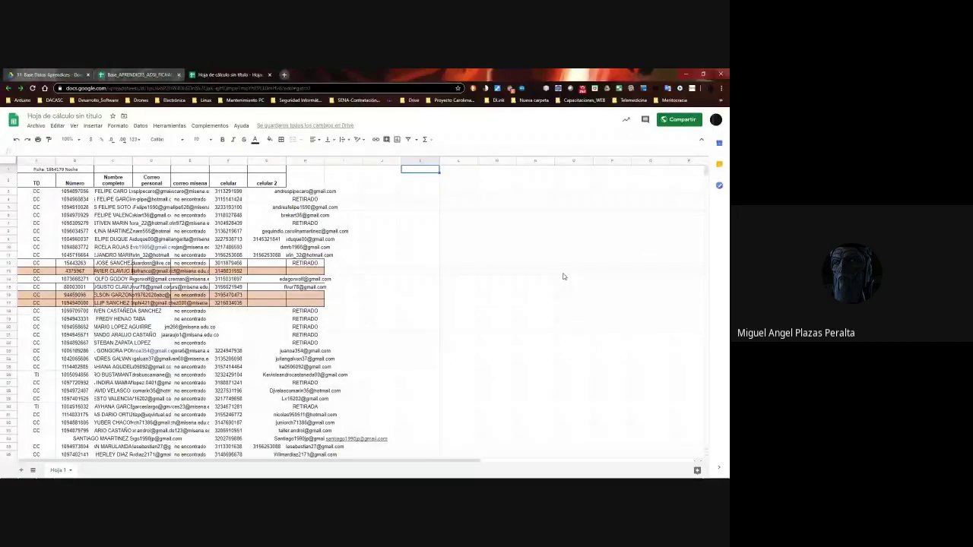
pyautogui.press('Down')
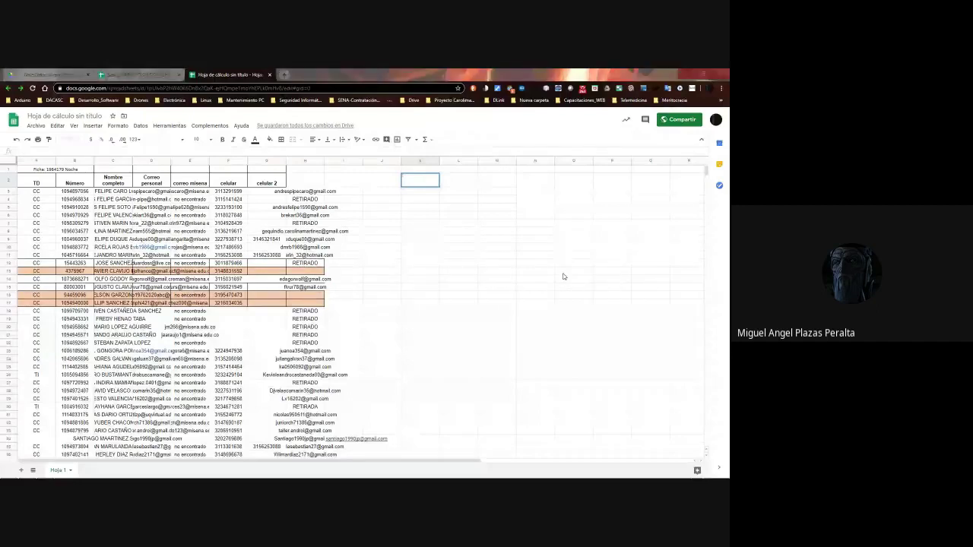
pyautogui.write('17')
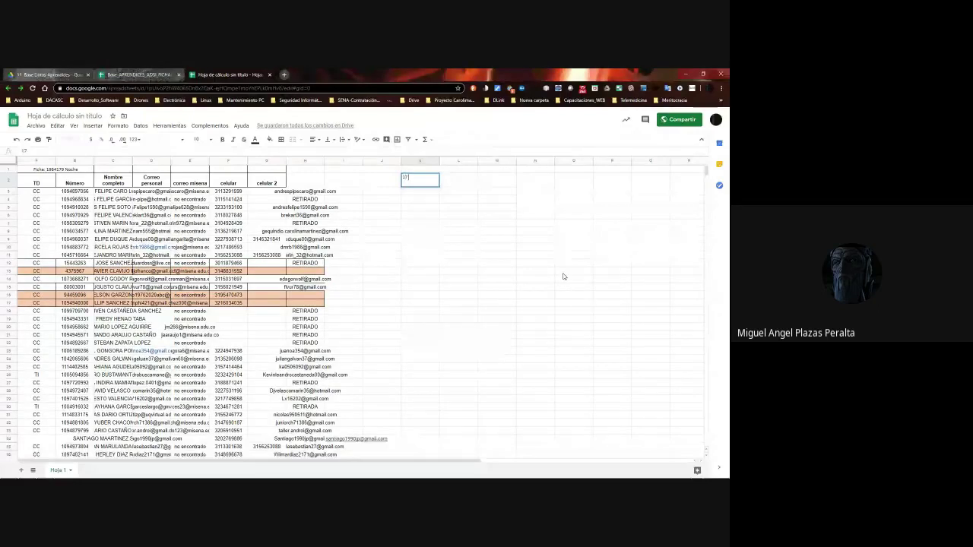
pyautogui.write(' de Abril del 2020')
pyautogui.press('Return')
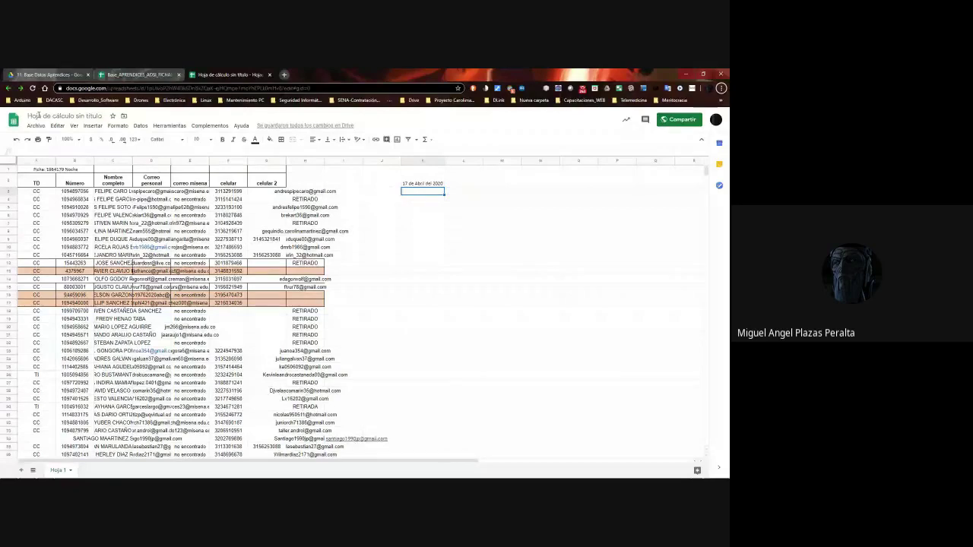
# Glance at the Meet call, return to the sheet and fit the Nombre completo column's width to its contents.
pyautogui.hotkey('alt', 'Tab')
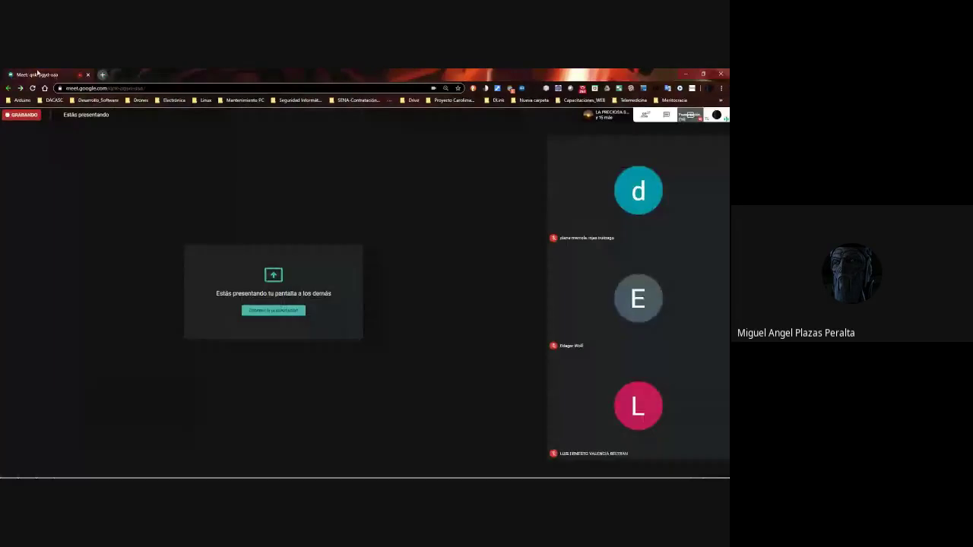
pyautogui.hotkey('alt', 'Tab')
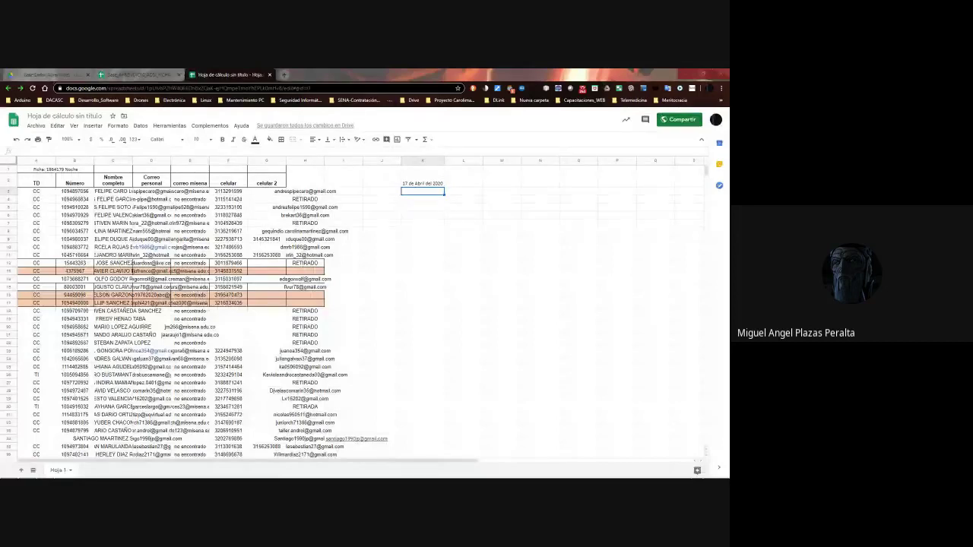
pyautogui.click(431, 194)
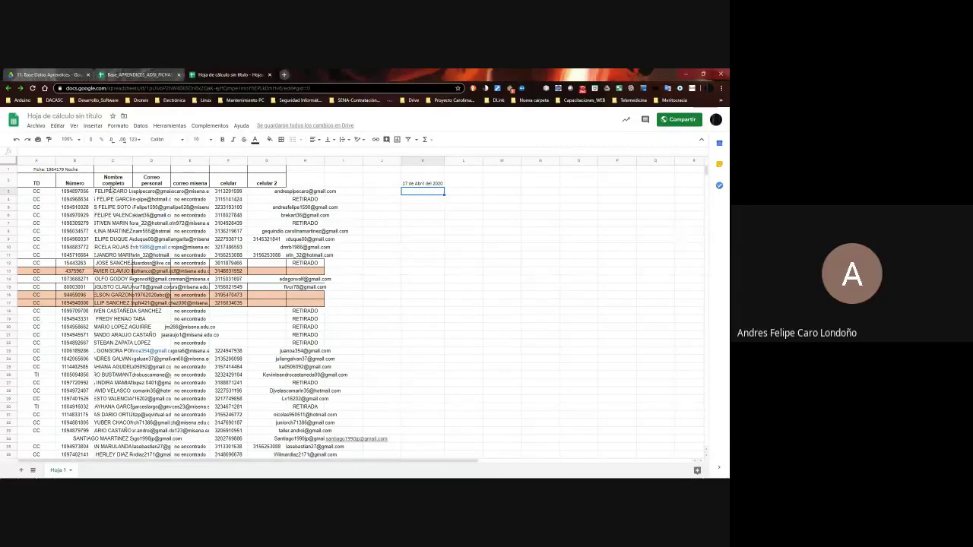
pyautogui.doubleClick(131, 161)
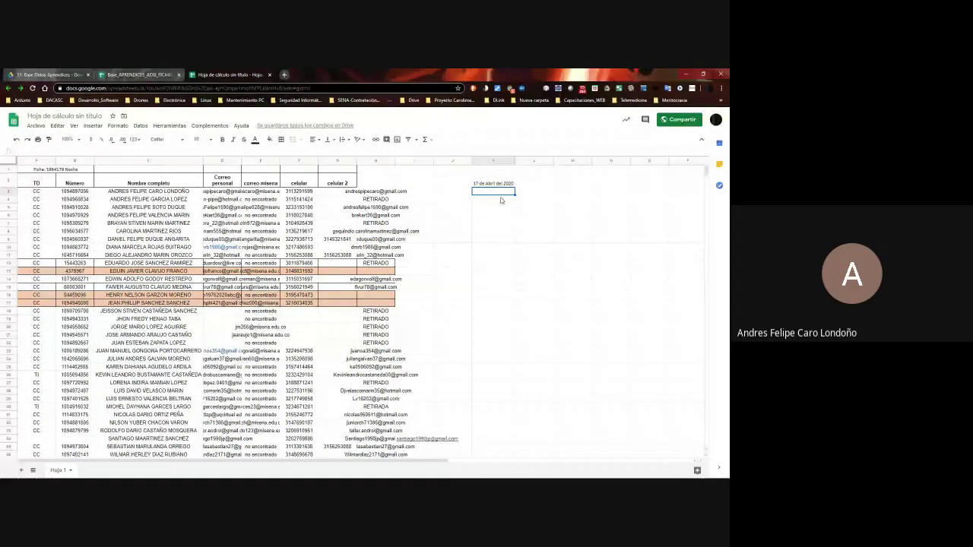
# Record attendance under the date with "Si" in K3 and K6 and "No" in K7, skipping rows 4 and 5.
pyautogui.write('1')
pyautogui.press('Return')
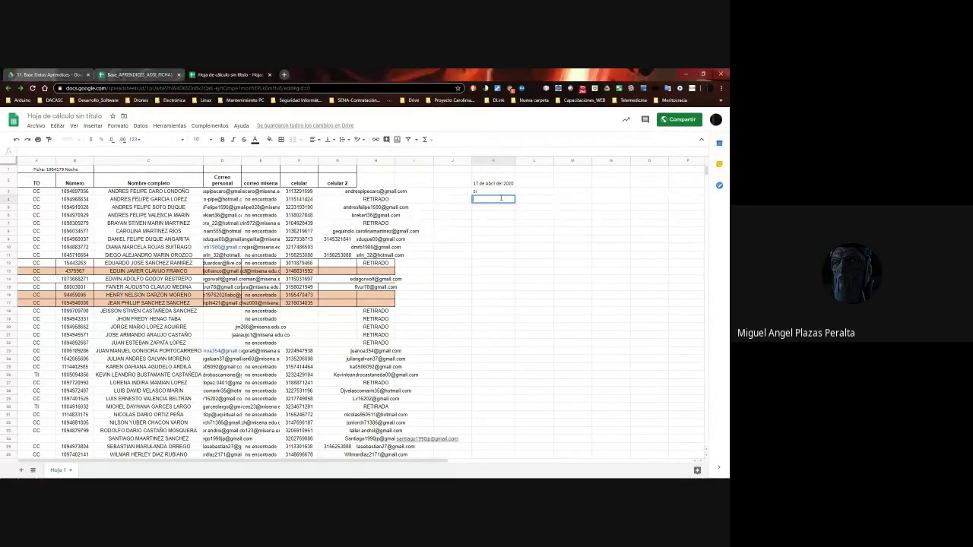
pyautogui.press('Left')
pyautogui.press('Right')
pyautogui.press('Down')
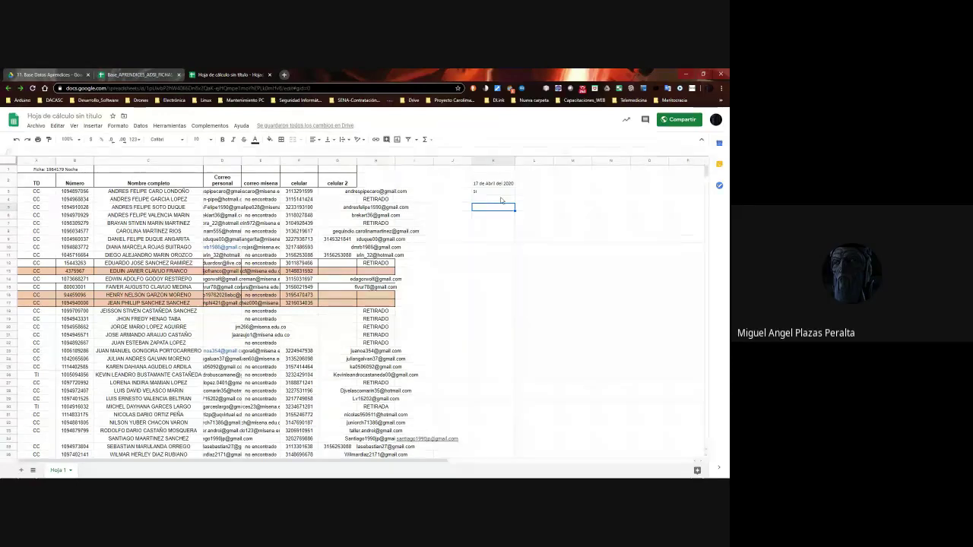
pyautogui.press('Down')
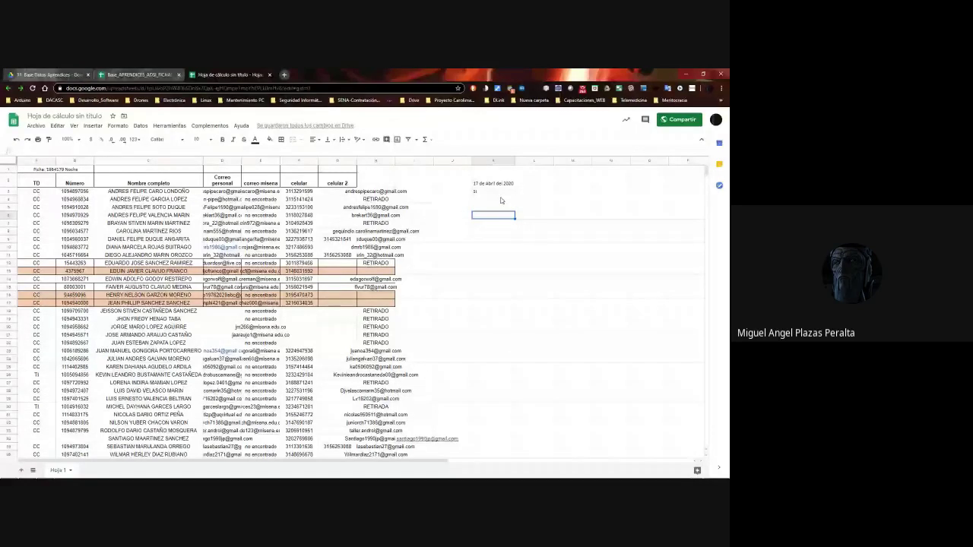
pyautogui.write('si')
pyautogui.press('Return')
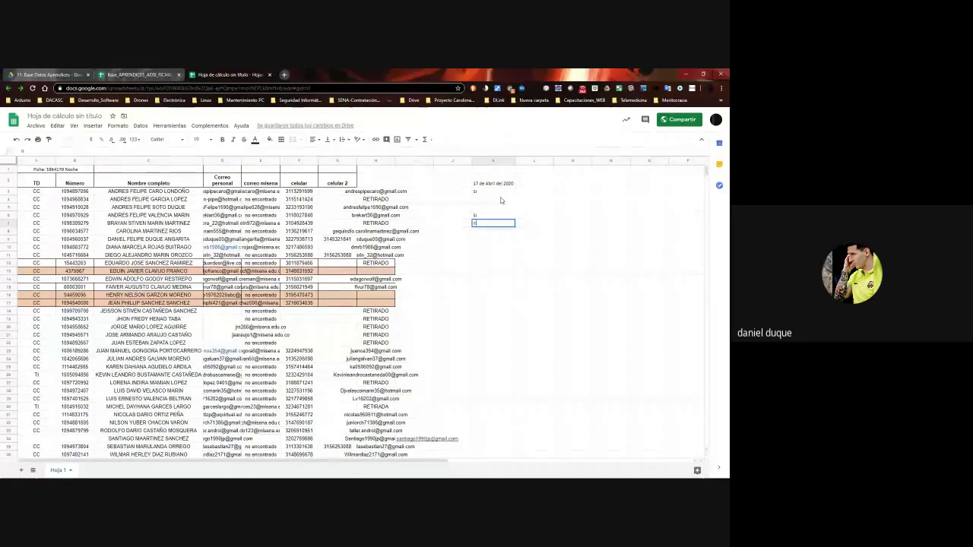
pyautogui.write('N')
pyautogui.press('Return')
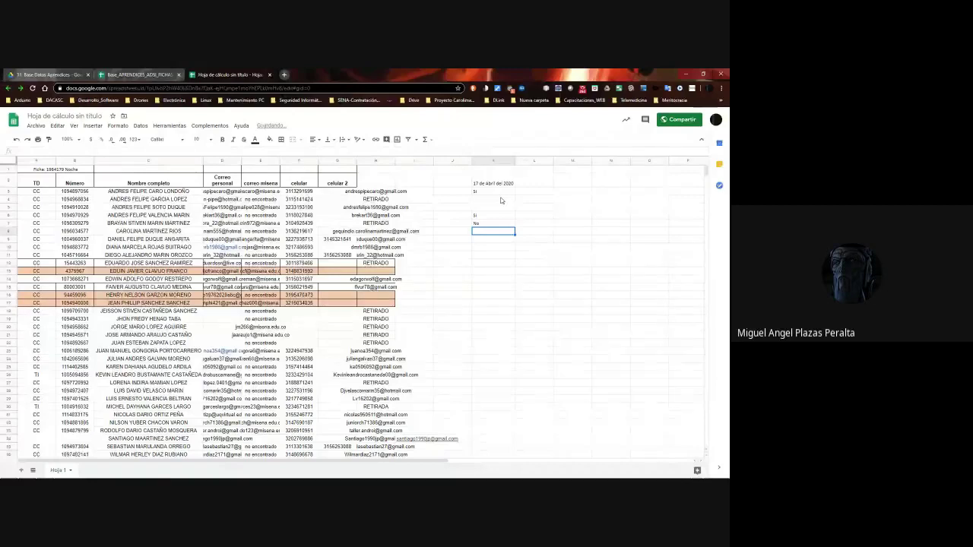
# Mark the next four apprentices' attendance as "Si" in cells K8 to K11.
pyautogui.write('Si')
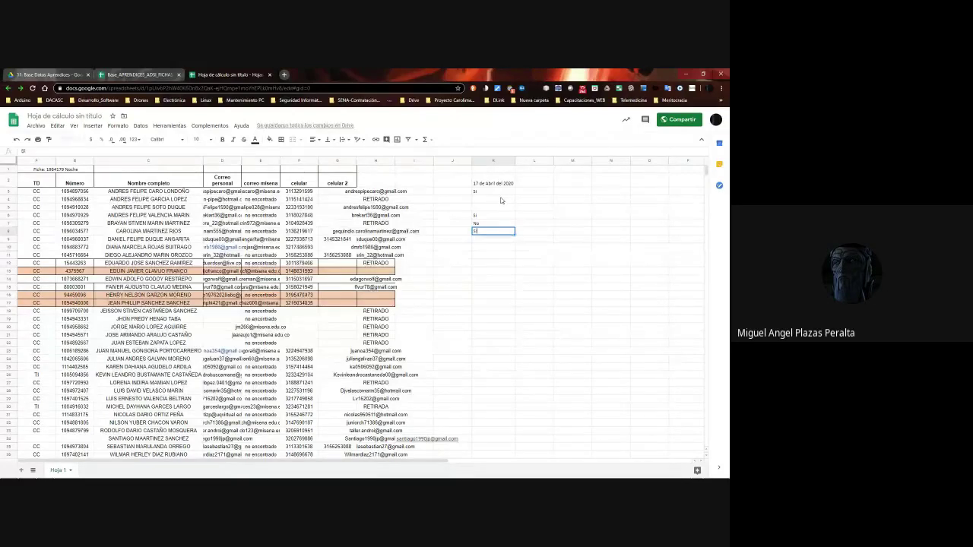
pyautogui.press('Return')
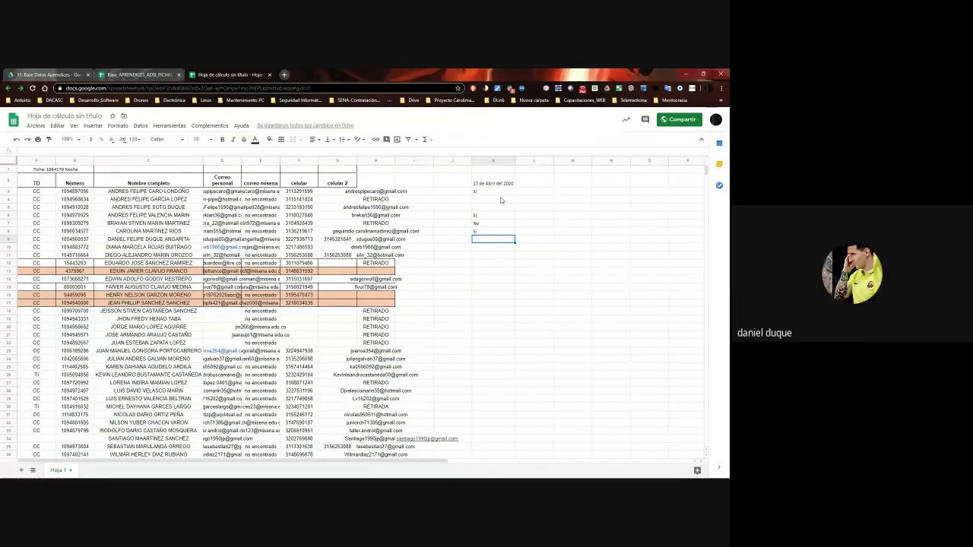
pyautogui.write('Si')
pyautogui.press('Return')
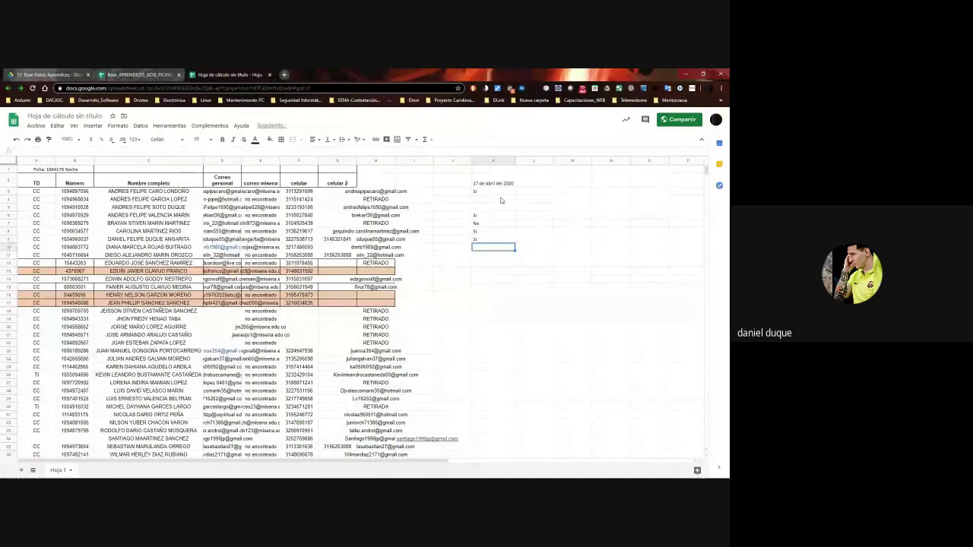
pyautogui.write('Si')
pyautogui.press('Return')
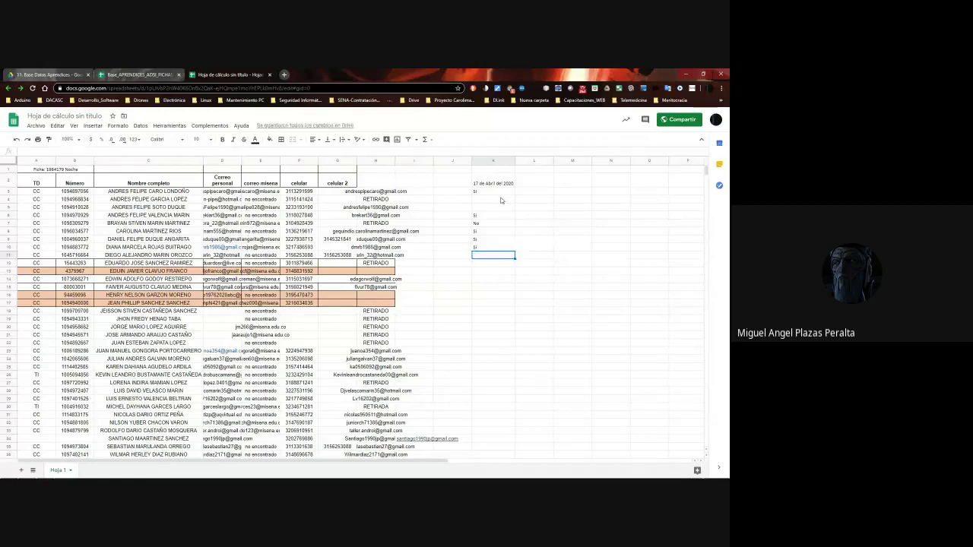
pyautogui.write('Si')
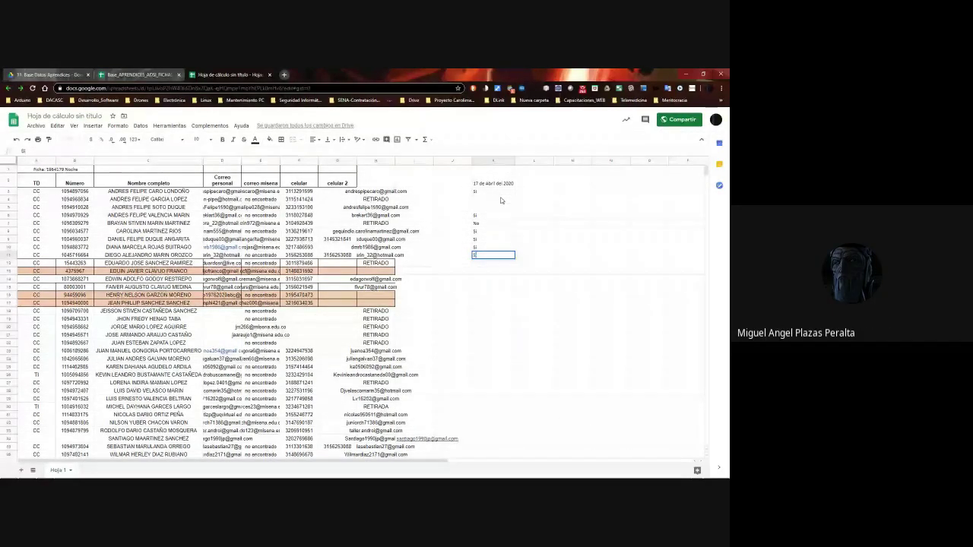
pyautogui.press('Return')
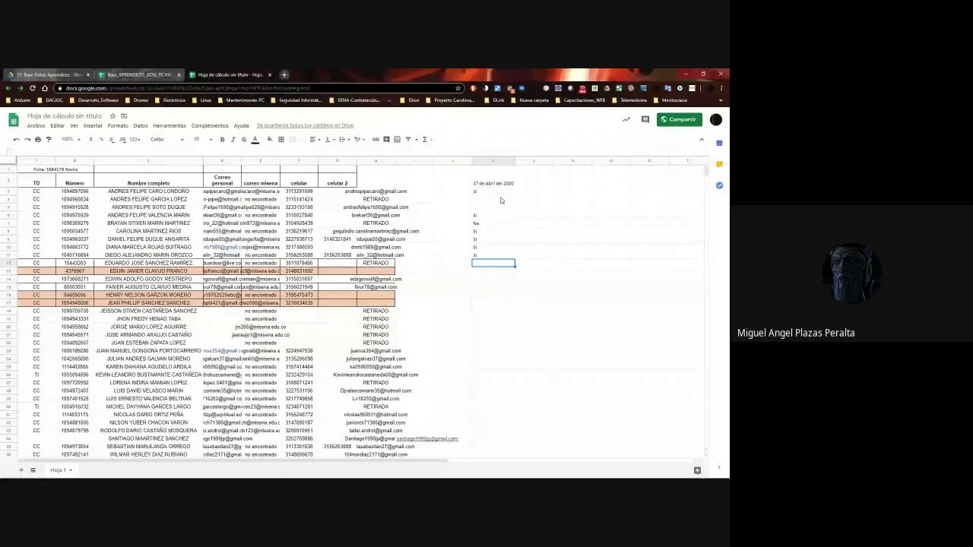
# Mark attendance as "Si" in cells K14 and K15 under the date, skipping rows 12 and 13.
pyautogui.press('Down')
pyautogui.press('Down')
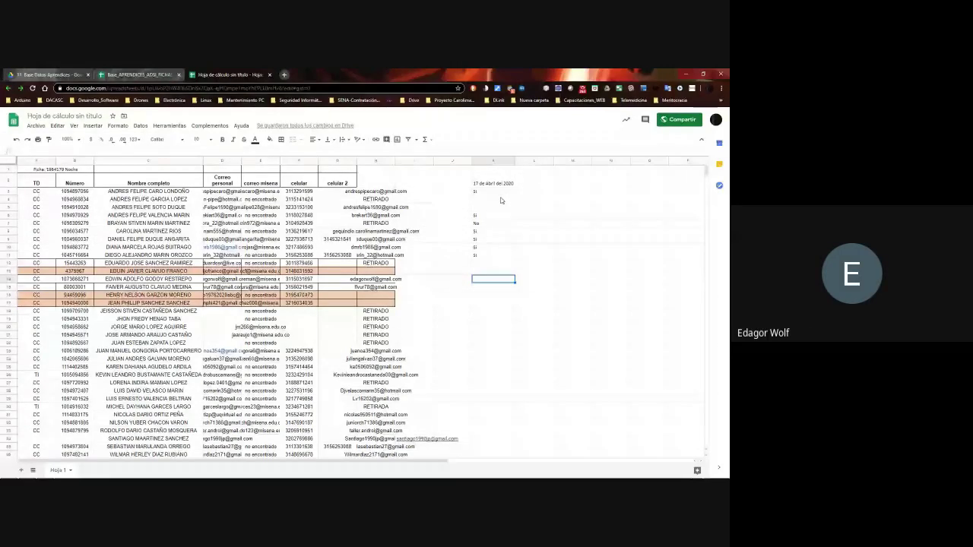
pyautogui.write('Si')
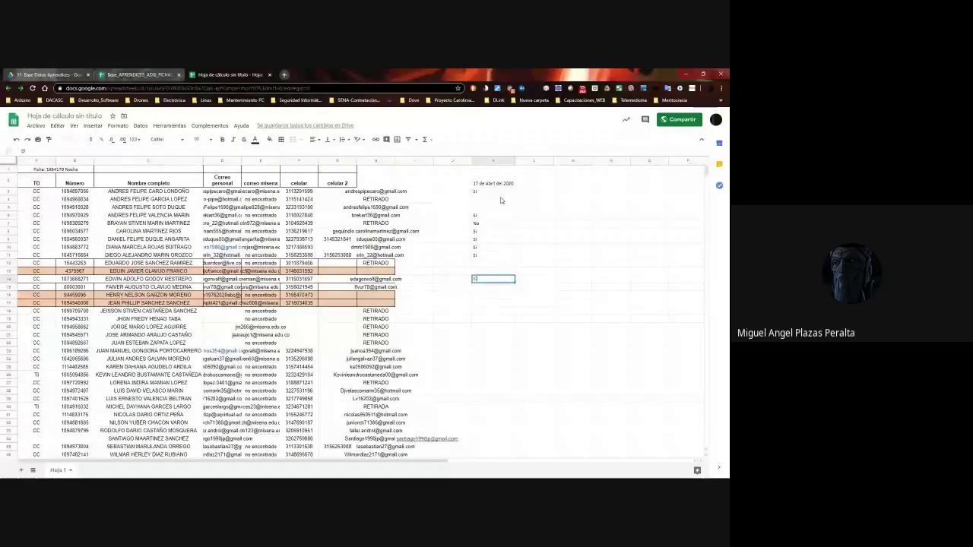
pyautogui.press('Return')
pyautogui.write('Si')
pyautogui.press('Return')
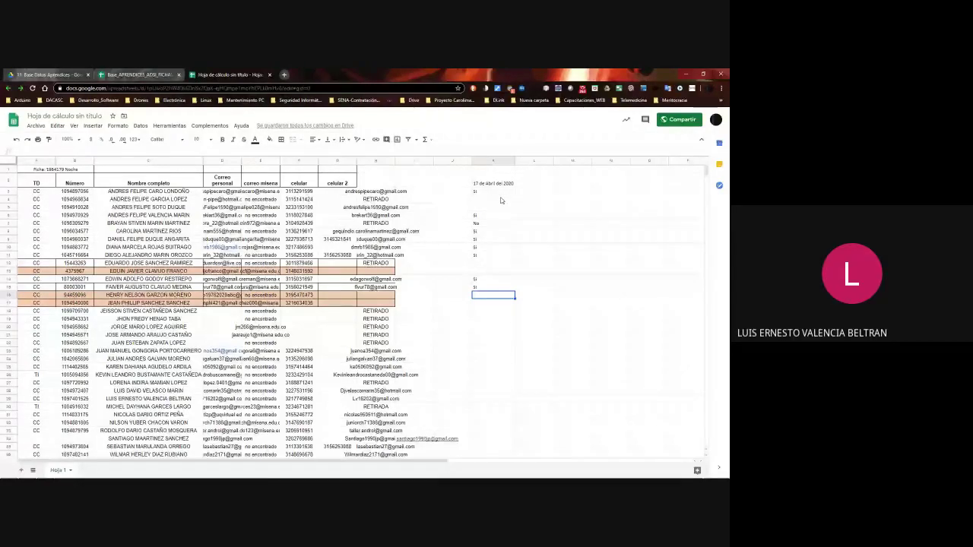
# Skip rows 16 to 22 and mark attendance as "Si" in cells K23 and K24.
pyautogui.press('Down')
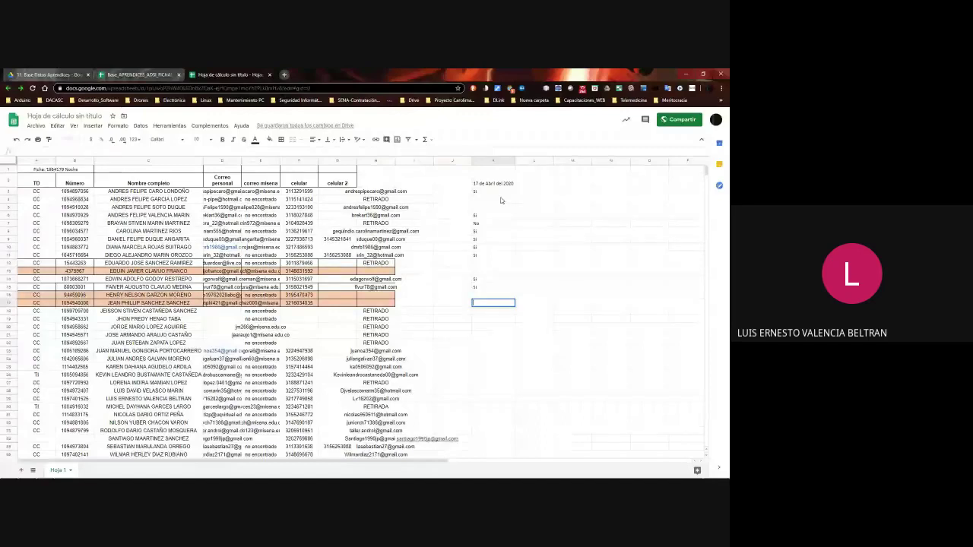
pyautogui.press('Down')
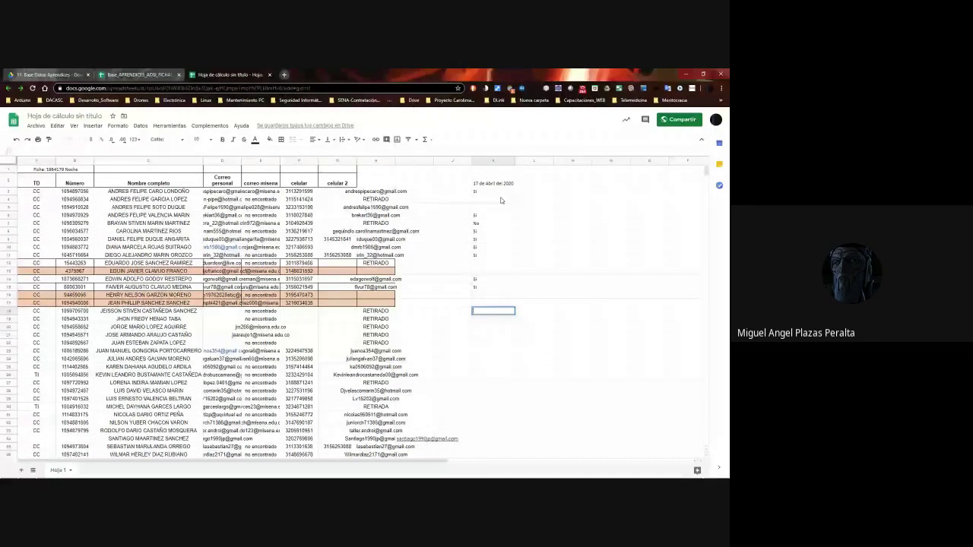
pyautogui.press('Down')
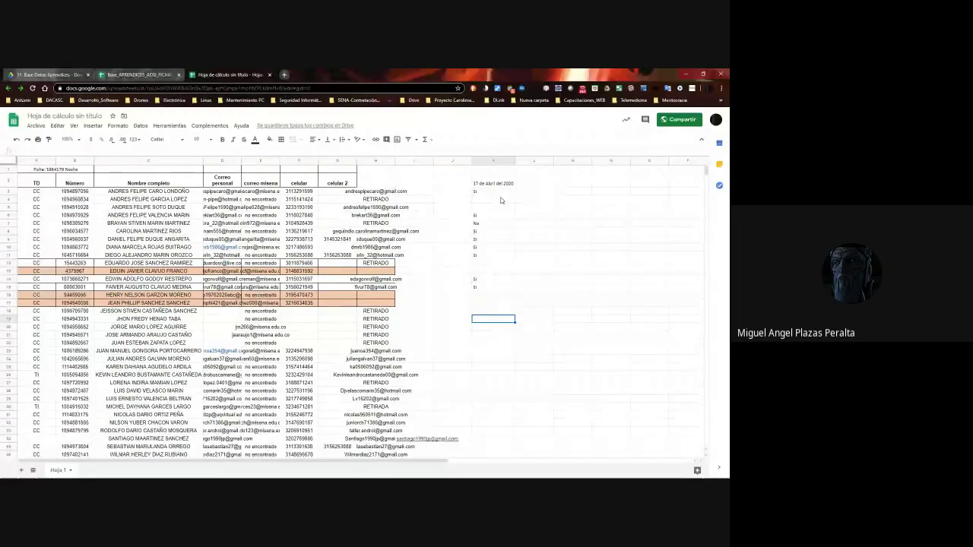
pyautogui.press('Down')
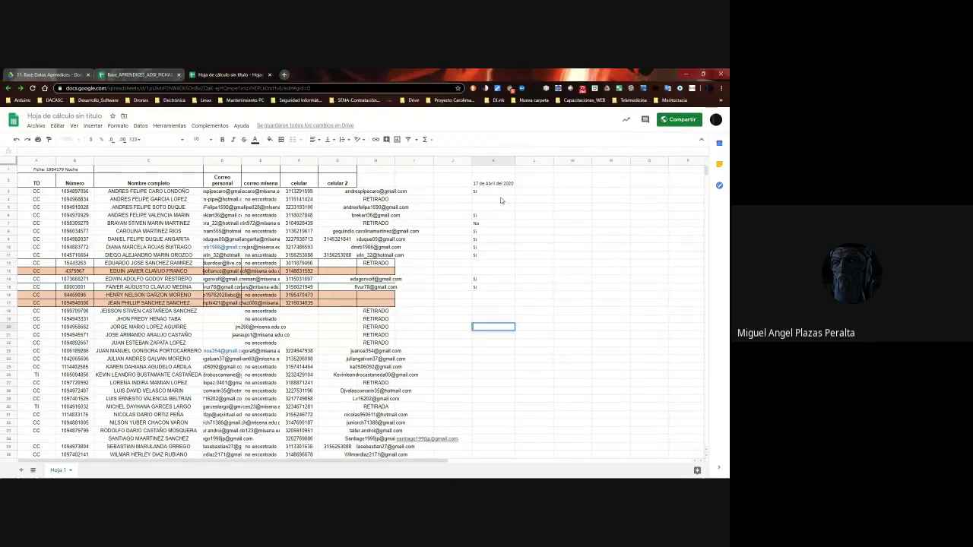
pyautogui.press('Down')
pyautogui.press('Down')
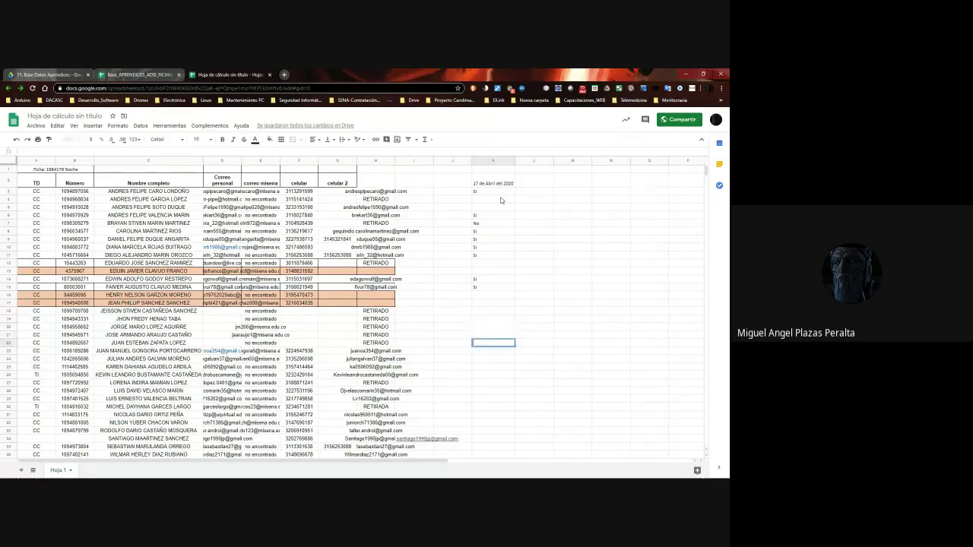
pyautogui.press('Down')
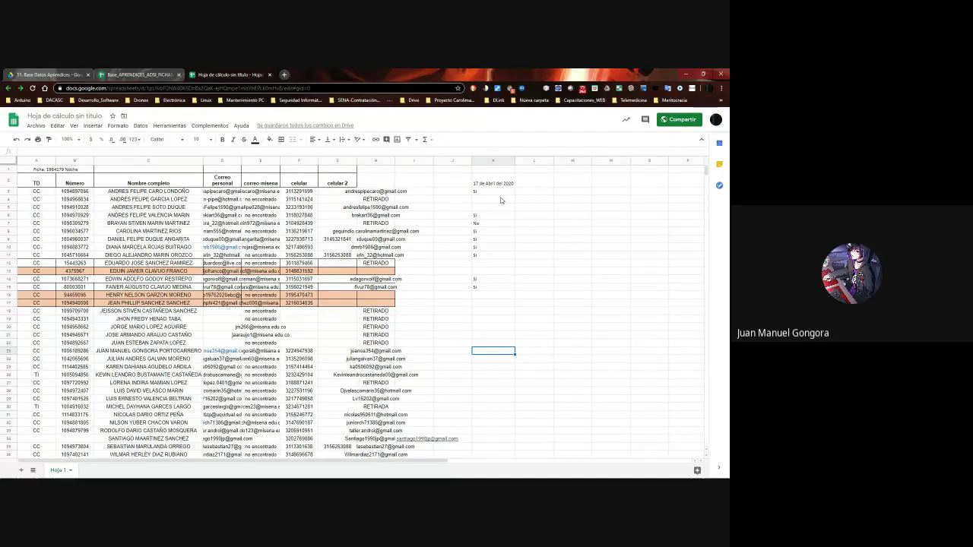
pyautogui.write('si')
pyautogui.press('Return')
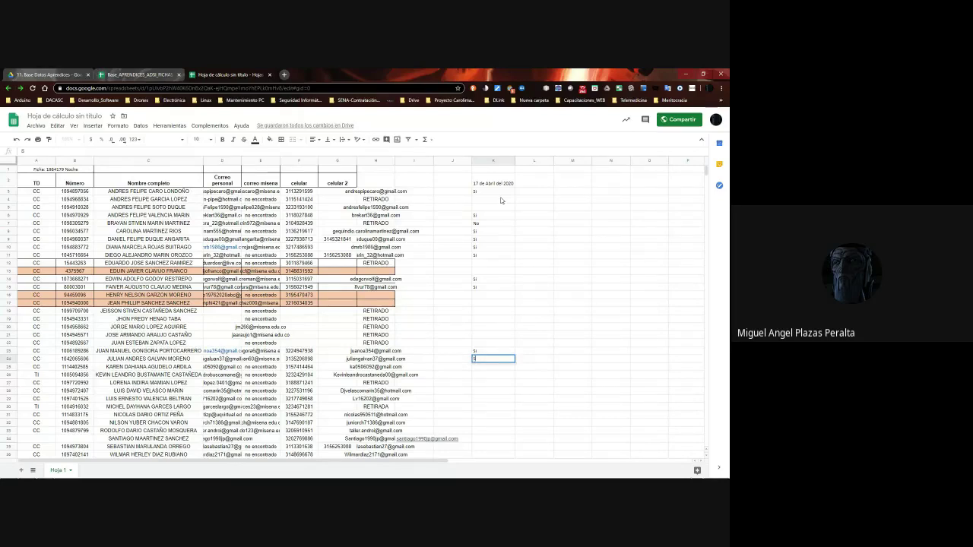
pyautogui.write('Si')
pyautogui.press('Return')
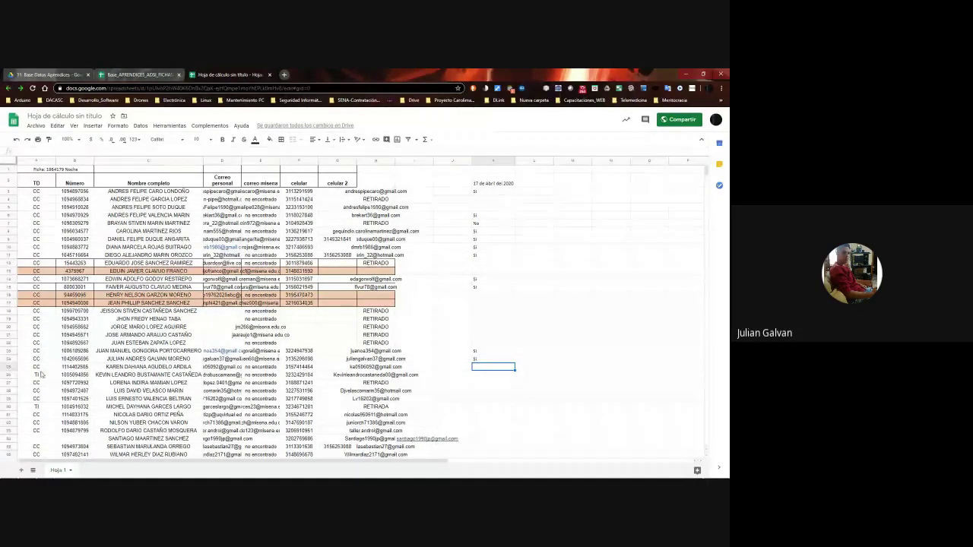
# Mark the next two apprentices' attendance as "Si" in cells K25 and K26.
pyautogui.doubleClick(478, 367)
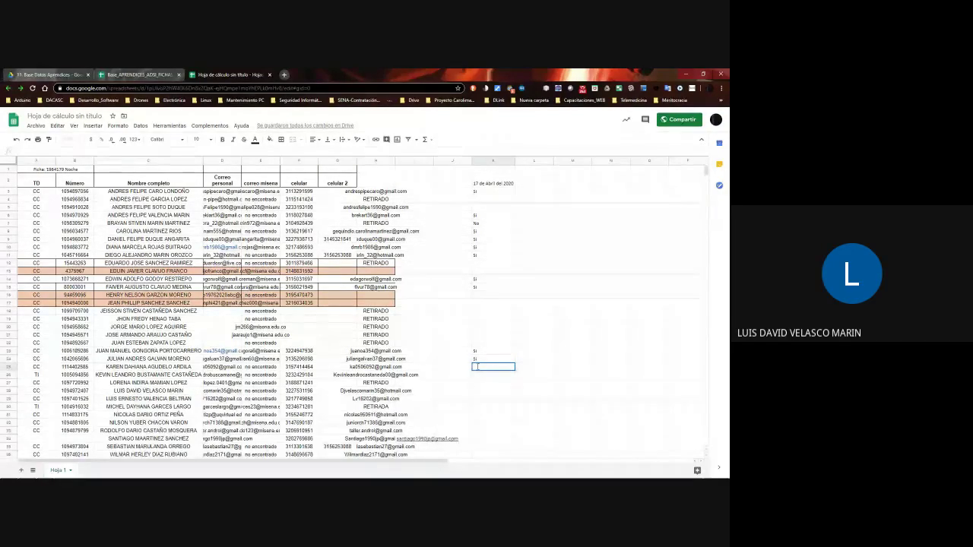
pyautogui.write('Si')
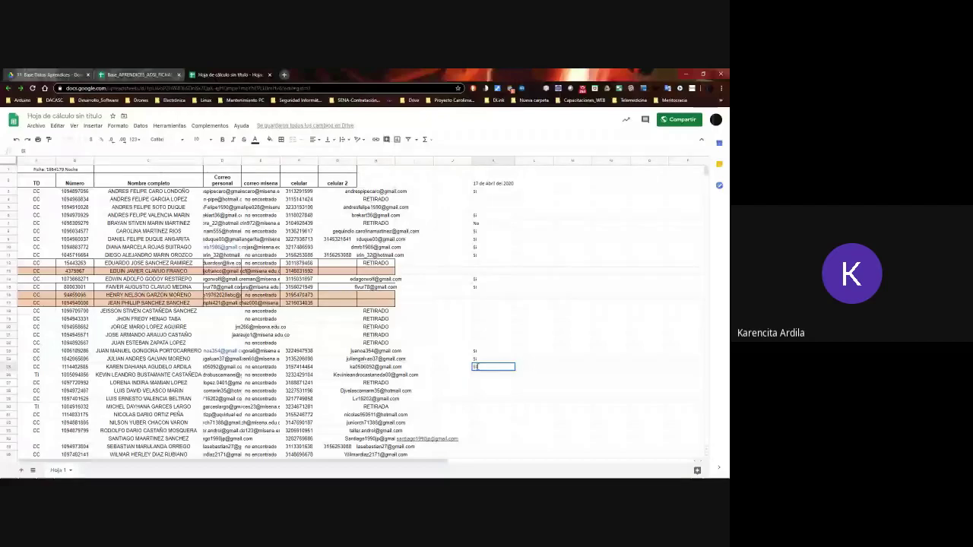
pyautogui.press('Return')
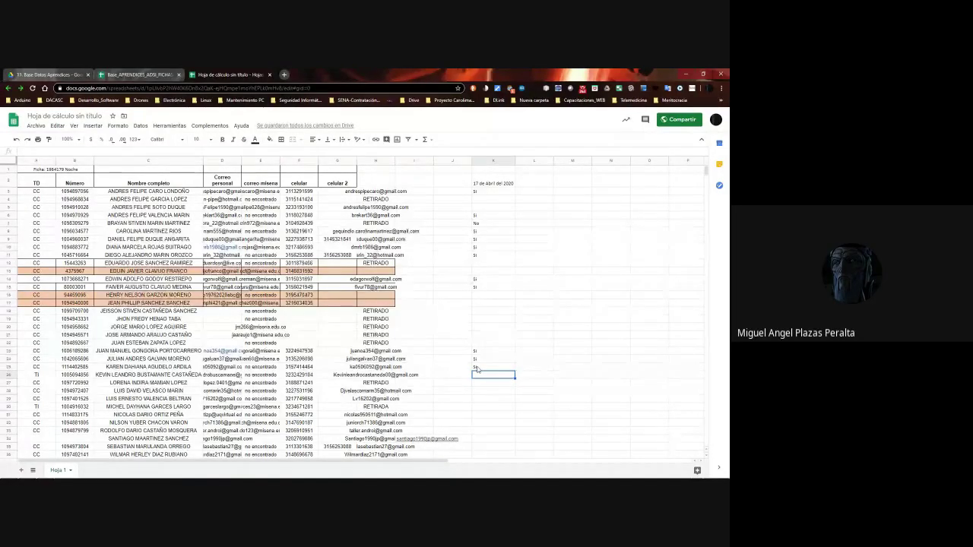
pyautogui.write('Si')
pyautogui.press('Return')
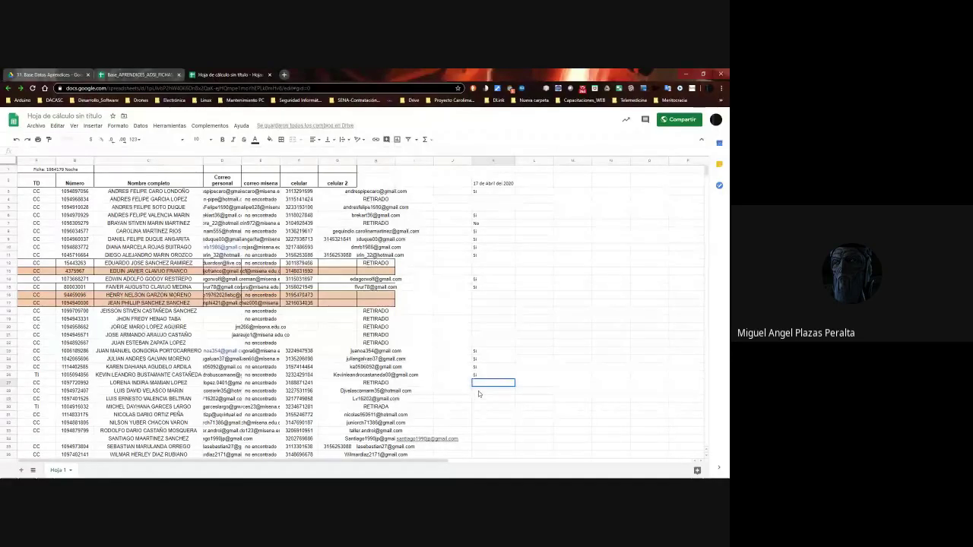
# Skip the withdrawn apprentice in row 27 and enter "Si" in cells K28 and K29.
pyautogui.click(479, 393)
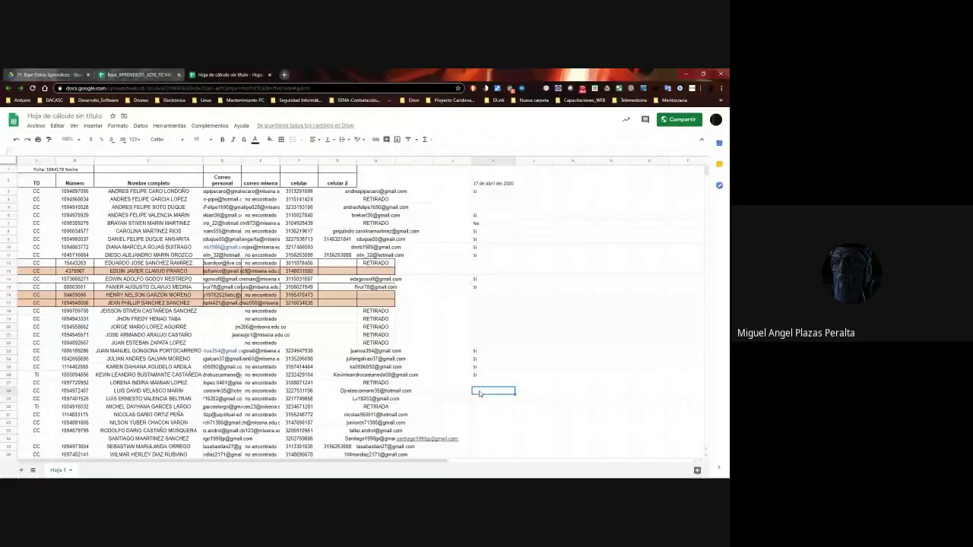
pyautogui.write('Si')
pyautogui.press('Return')
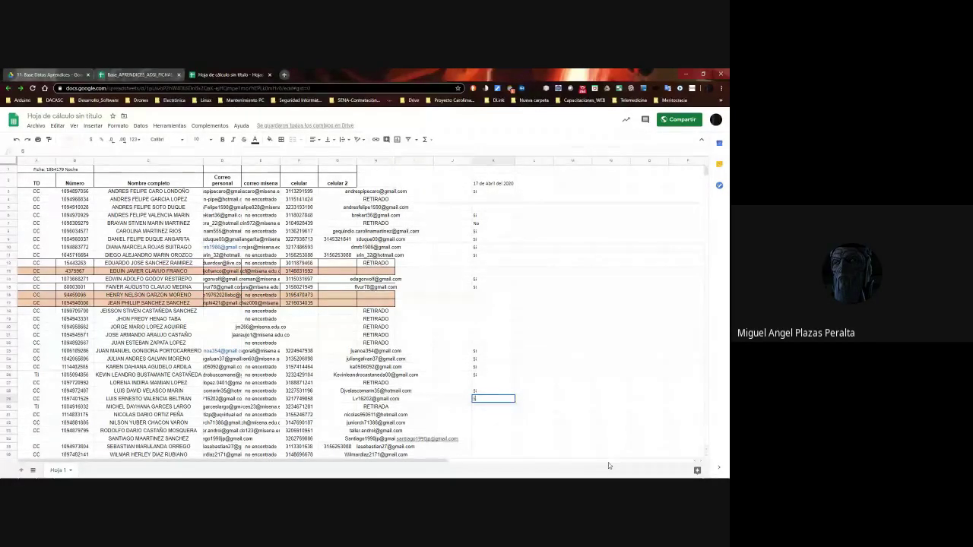
pyautogui.write('Si')
pyautogui.press('Return')
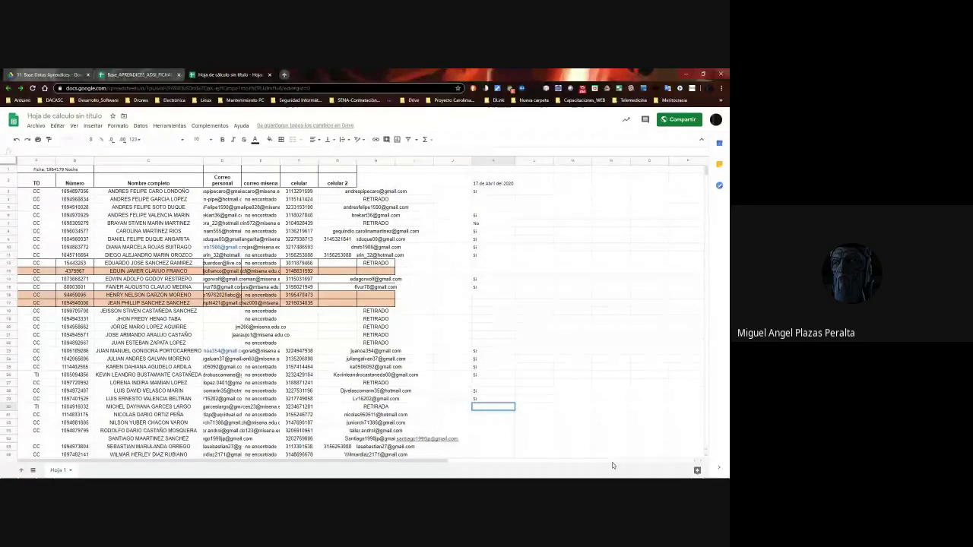
# Skip the withdrawn apprentice in row 30 and enter "Si" in cells K31 and K32.
pyautogui.press('Down')
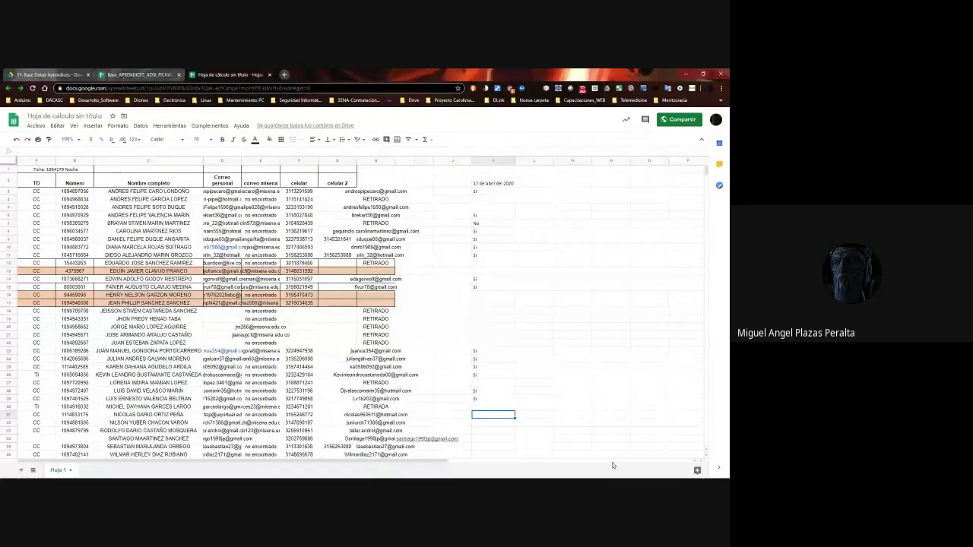
pyautogui.write('i')
pyautogui.press('Return')
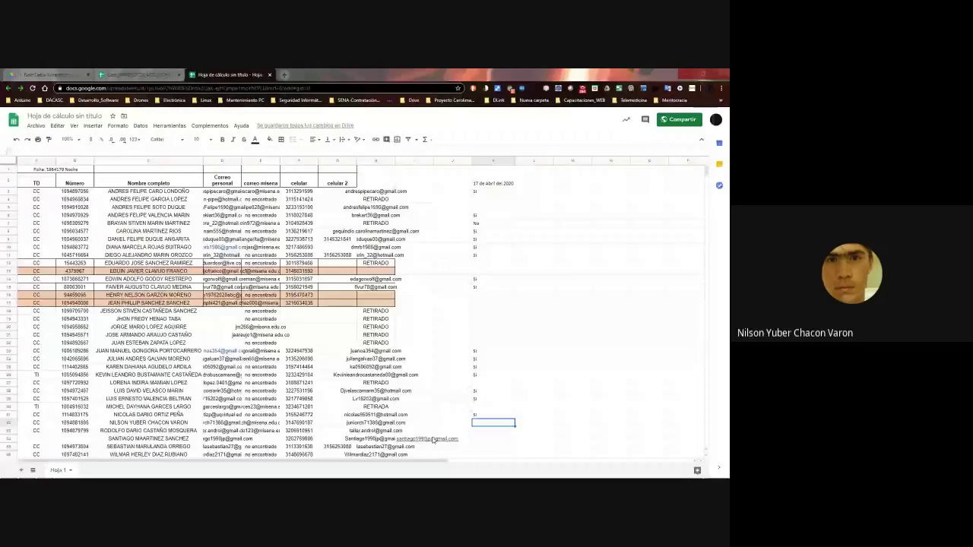
pyautogui.write('si')
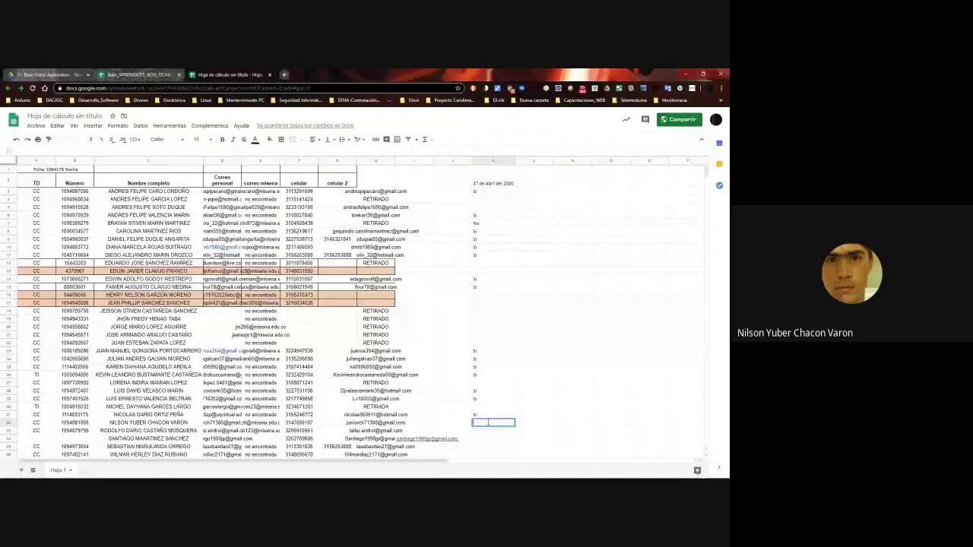
pyautogui.press('Return')
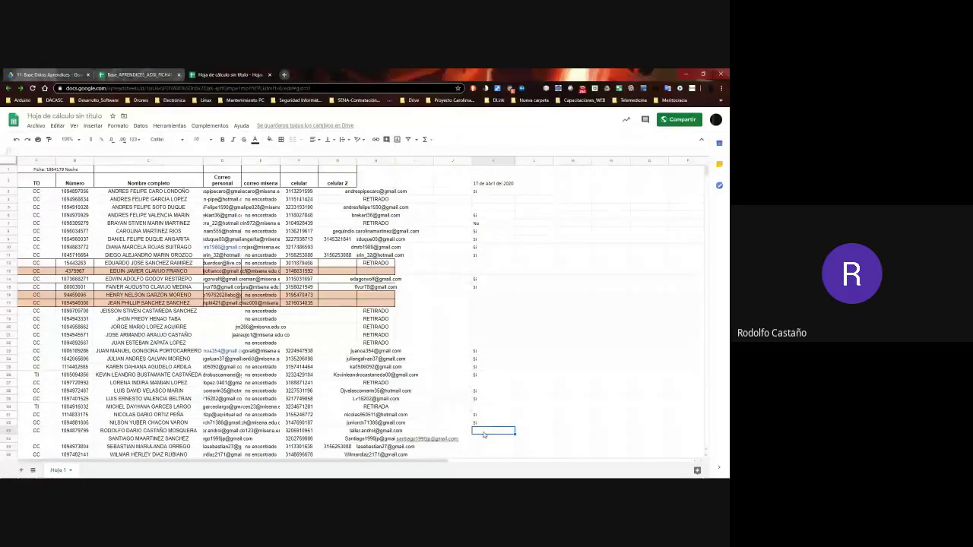
# Mark the apprentices in rows 33 and 34 as present with "Si" in column K.
pyautogui.write('Si')
pyautogui.press('Return')
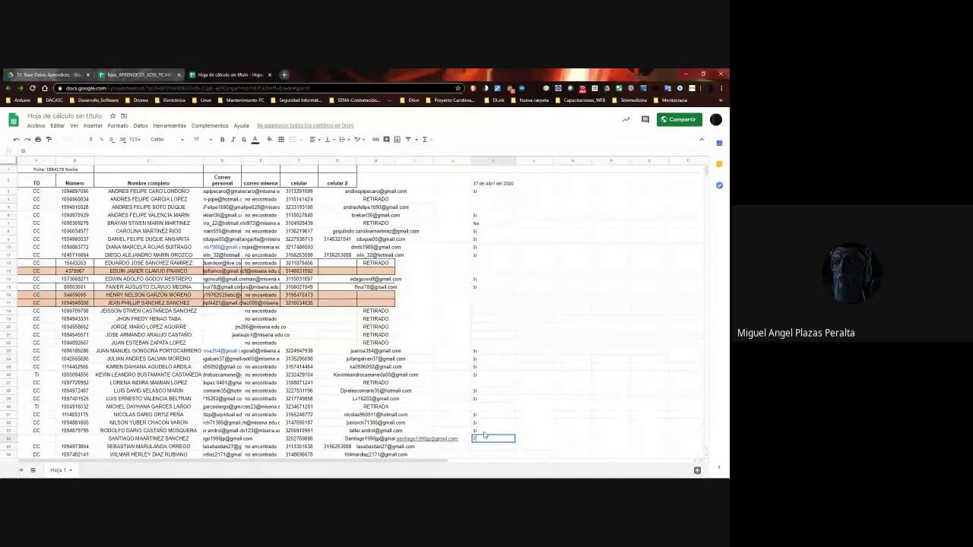
pyautogui.write('Si')
pyautogui.press('Return')
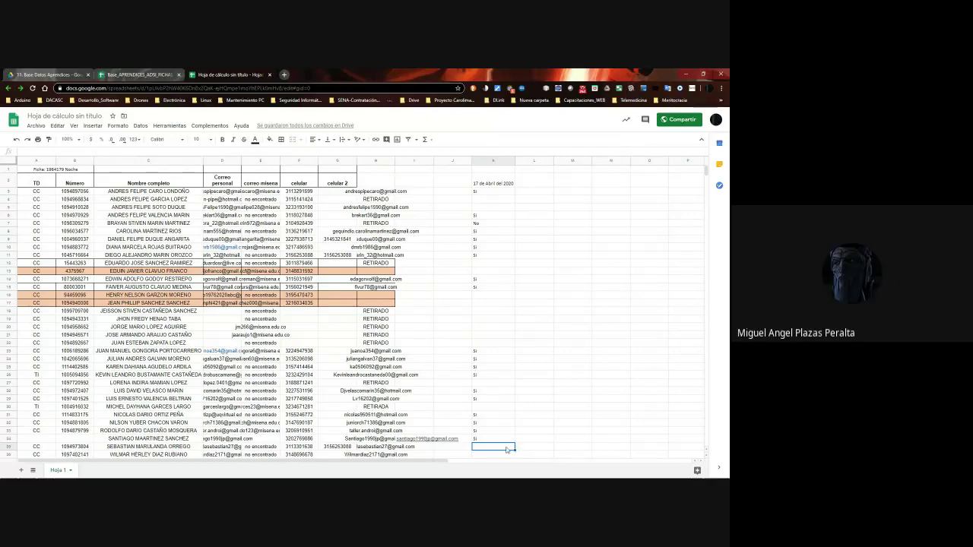
# Leave K35 empty and record "Si" in K36 for the last apprentice who is not withdrawn.
pyautogui.scroll(-1, 506, 450)
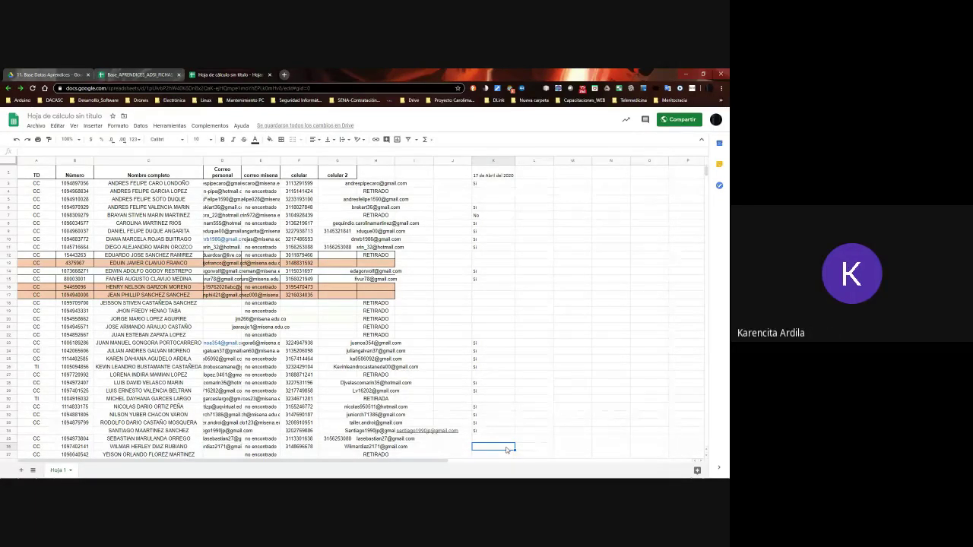
pyautogui.scroll(-1, 506, 449)
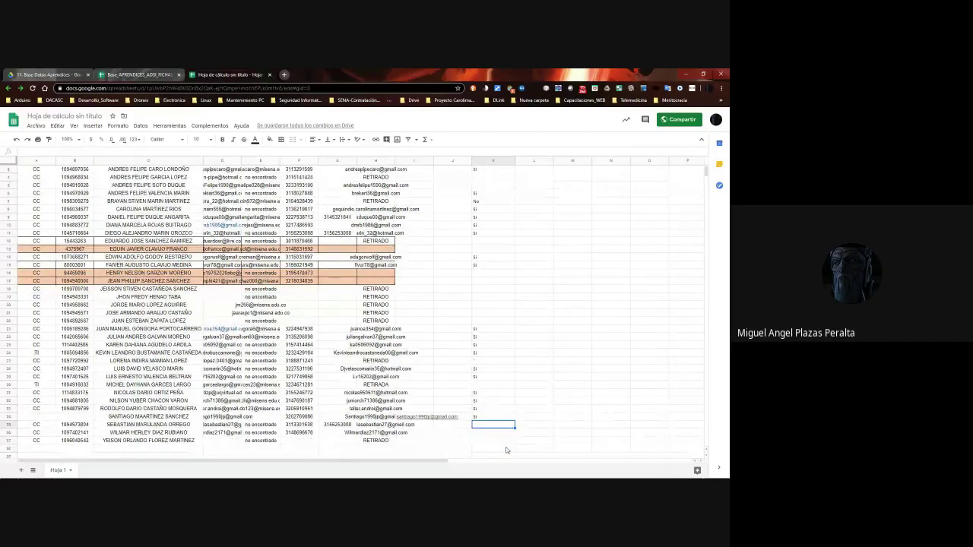
pyautogui.press('Down')
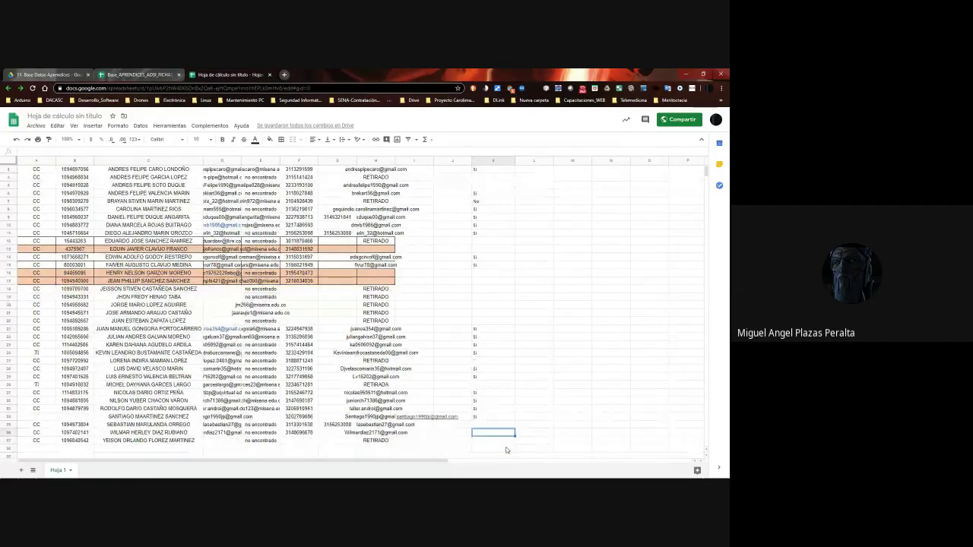
pyautogui.press('Up')
pyautogui.press('Up')
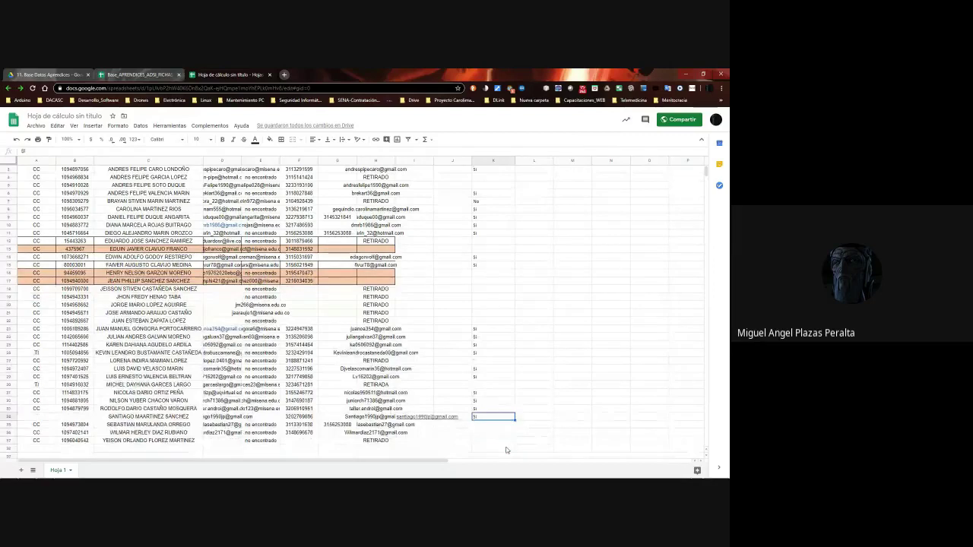
pyautogui.press('Down')
pyautogui.press('Down')
pyautogui.press('Up')
pyautogui.press('Down')
pyautogui.press('Down')
pyautogui.press('Up')
pyautogui.press('Down')
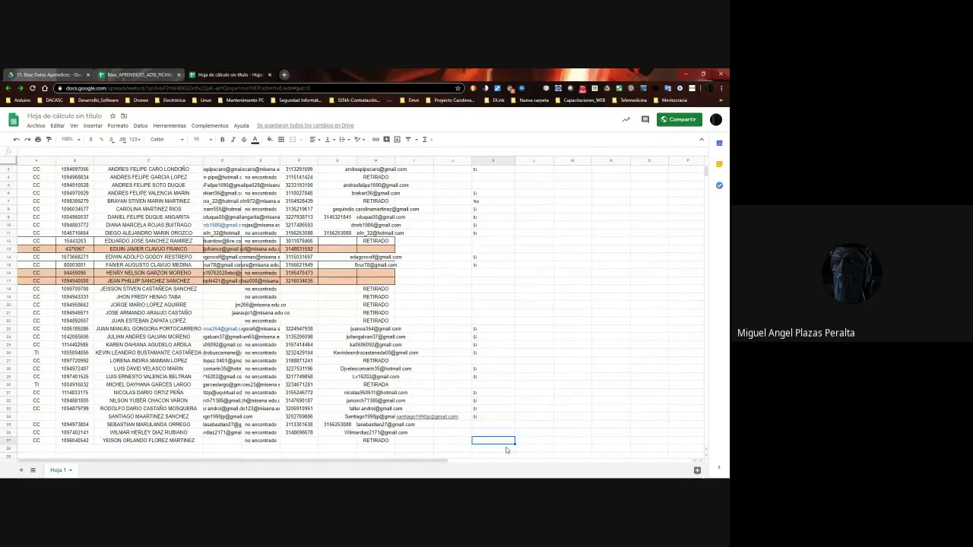
pyautogui.press('Up')
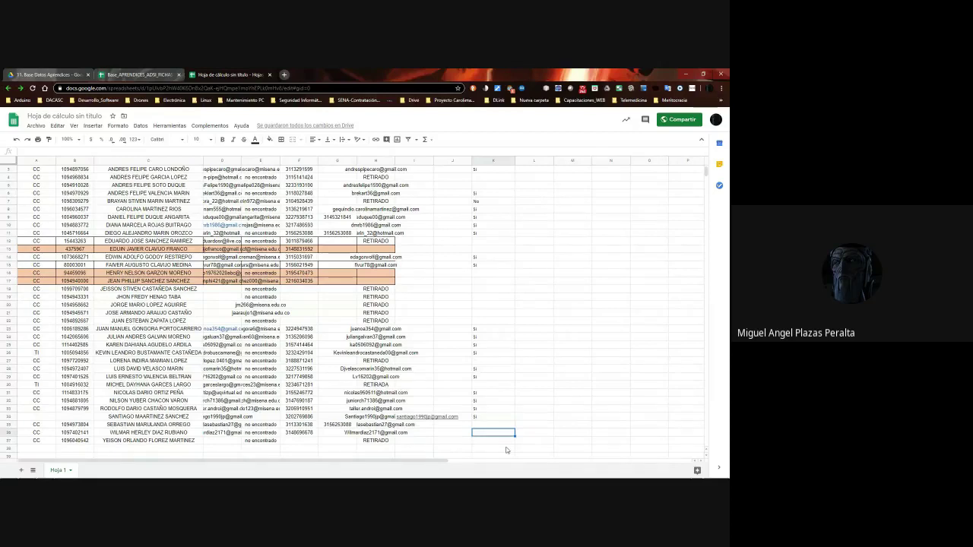
pyautogui.write('no')
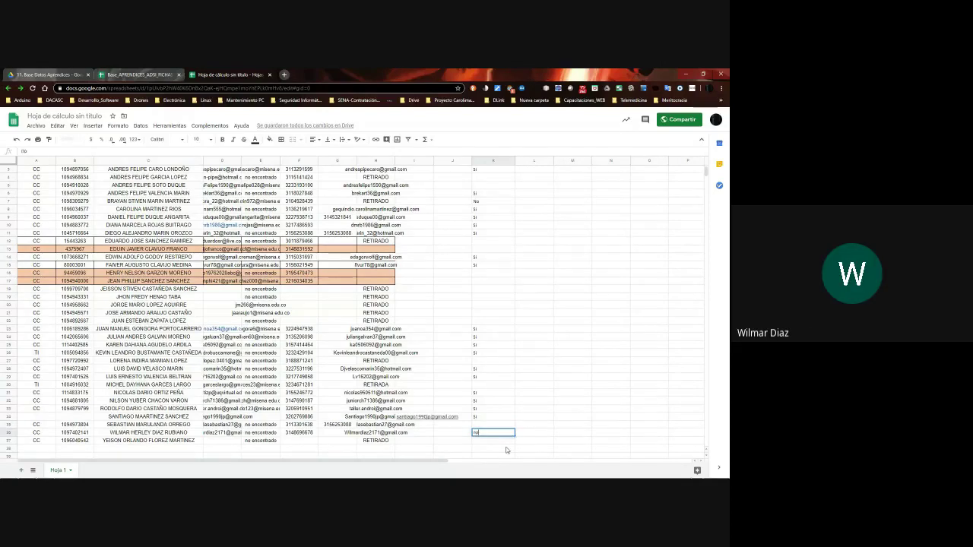
pyautogui.press('Escape')
pyautogui.write('Si')
pyautogui.press('Up')
# Go back up the attendance column to cell K1 to review the recorded entries.
pyautogui.press('Up')
pyautogui.press('Up')
pyautogui.press('Up')
pyautogui.press('Up')
pyautogui.press('Up')
pyautogui.press('Up')
pyautogui.press('Up')
pyautogui.press('Up')
pyautogui.press('Up')
pyautogui.press('Up')
pyautogui.press('Up')
pyautogui.press('Up')
pyautogui.press('Up')
pyautogui.press('Up')
pyautogui.press('Up')
pyautogui.press('Up')
pyautogui.press('Up')
pyautogui.press('Up')
pyautogui.press('Up')
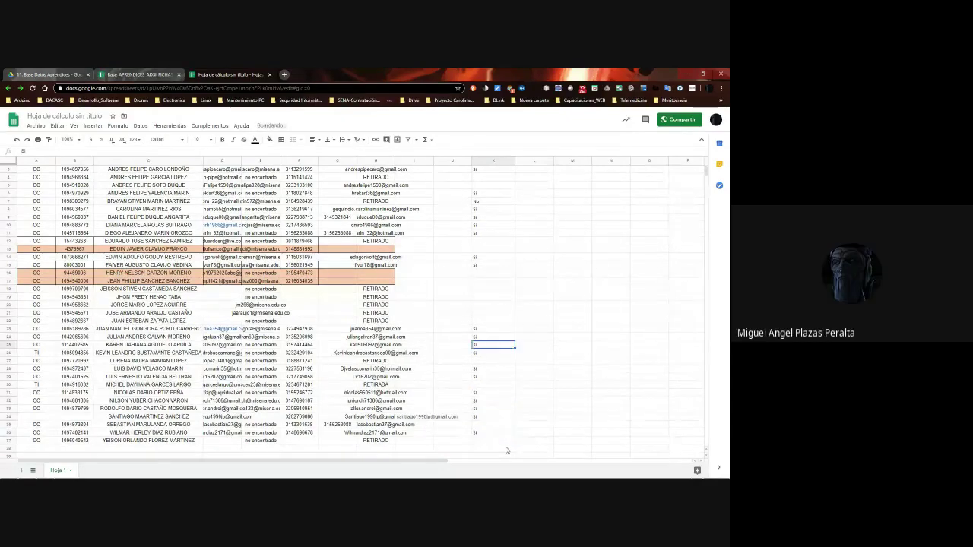
pyautogui.press('Up')
pyautogui.press('Up')
pyautogui.press('Up')
pyautogui.press('Up')
pyautogui.press('Up')
pyautogui.press('Up')
pyautogui.press('Up')
pyautogui.press('Up')
pyautogui.press('Up')
pyautogui.press('Up')
pyautogui.press('Up')
pyautogui.press('Up')
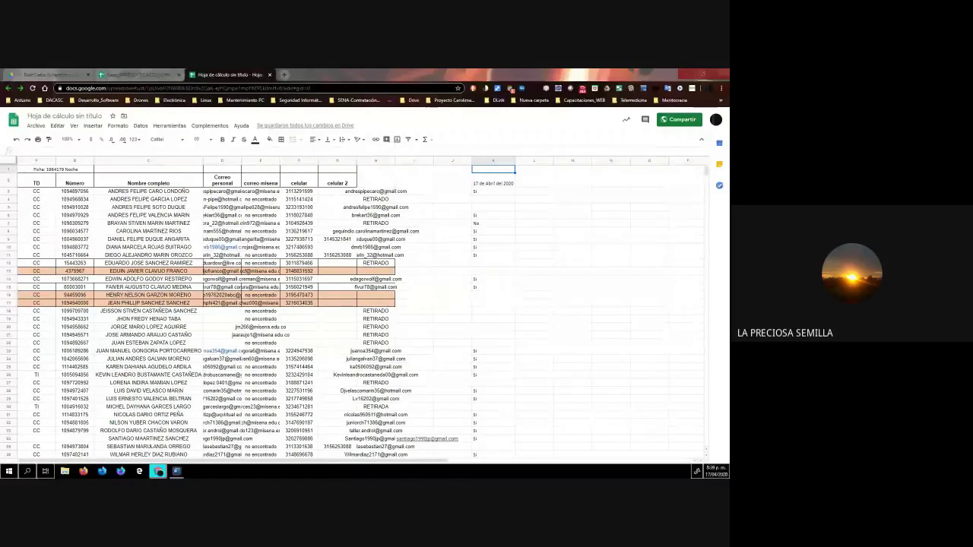
# Switch to the Google Meet call and stop presenting the screen.
pyautogui.click(511, 468)
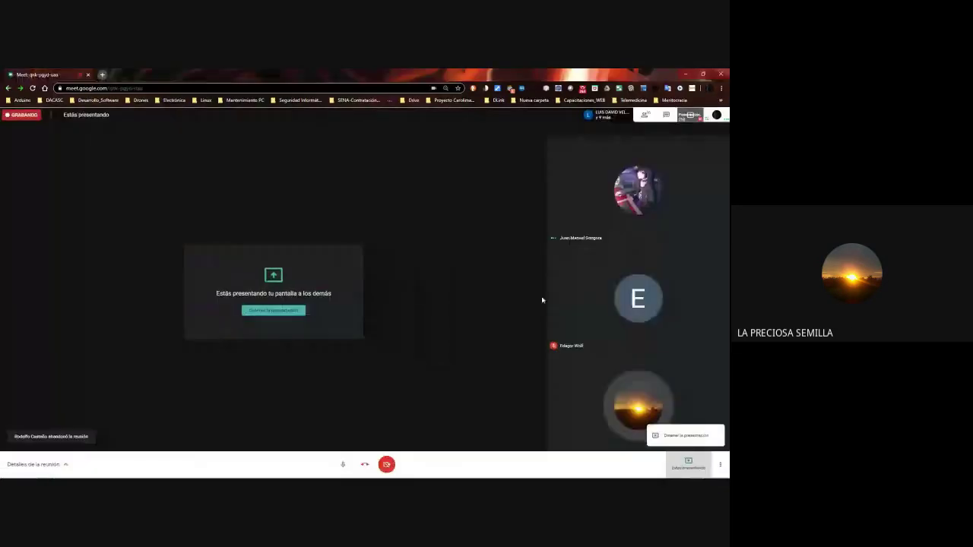
pyautogui.click(688, 438)
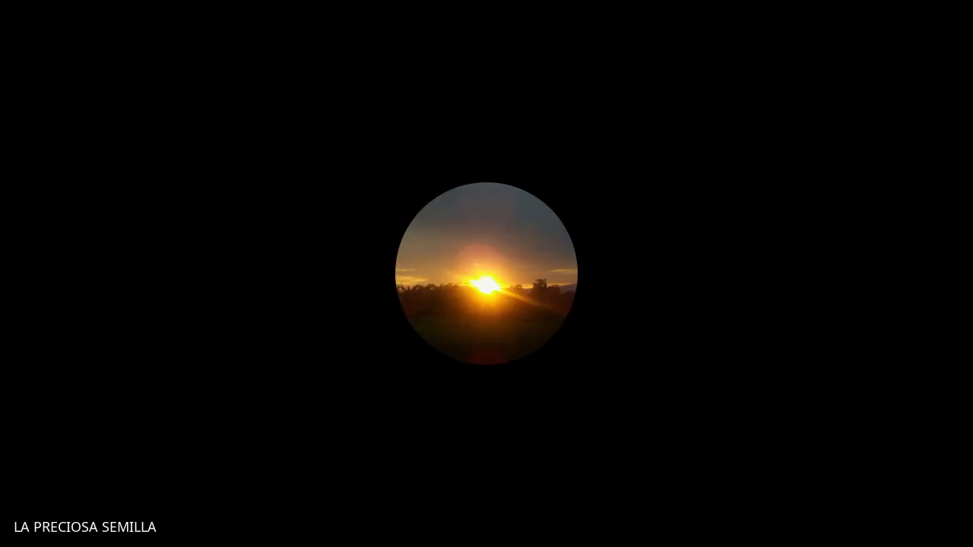